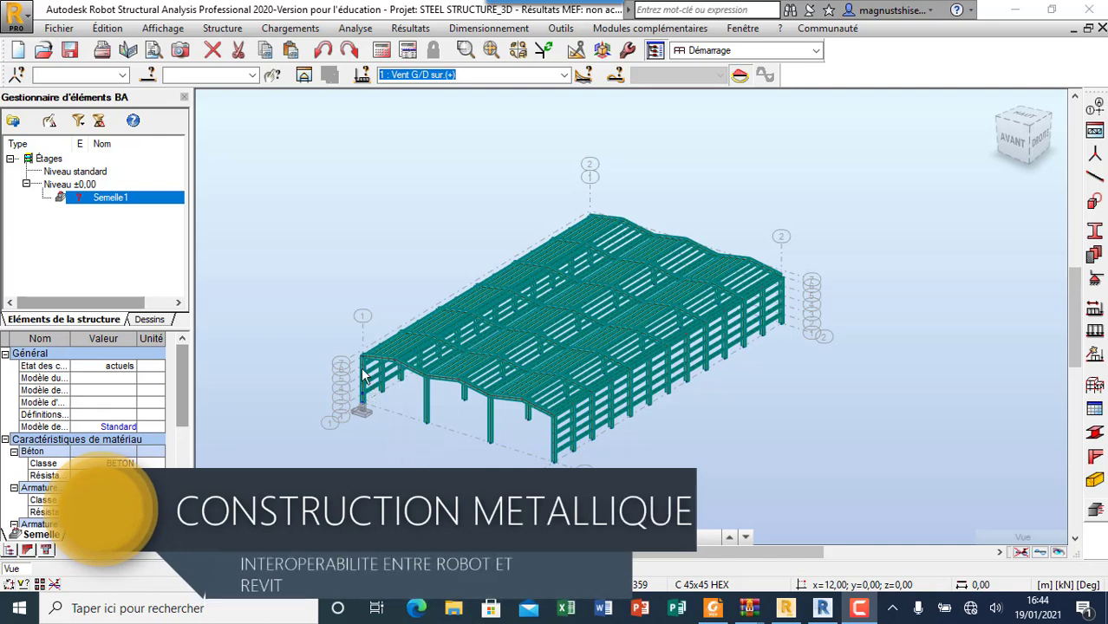
pyautogui.scroll(3, 495, 349)
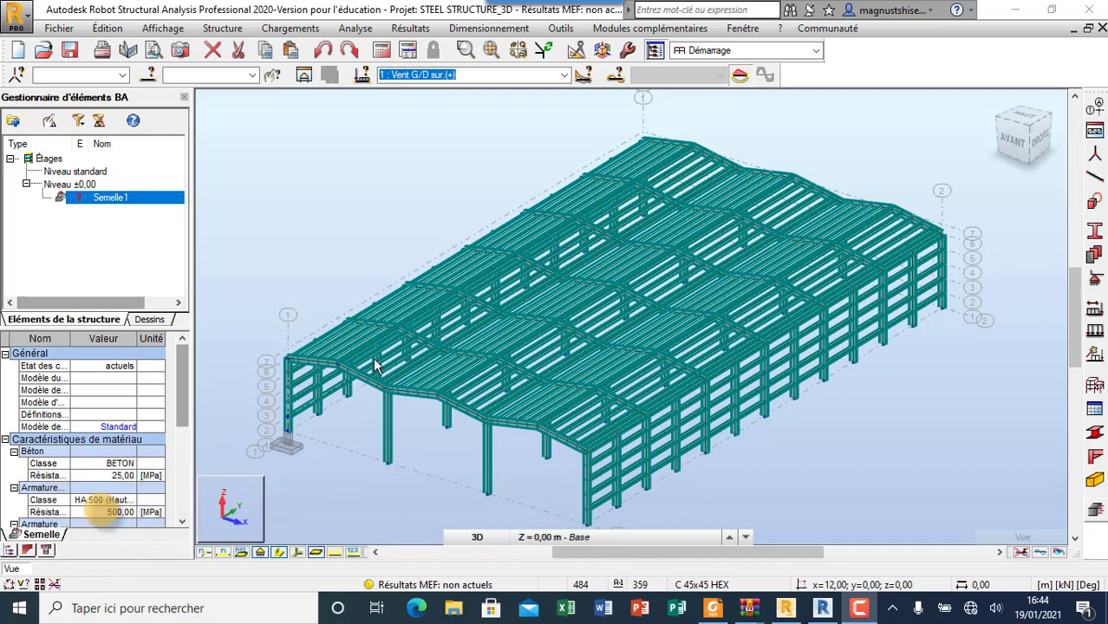
pyautogui.scroll(-2, 539, 410)
pyautogui.scroll(4, 368, 445)
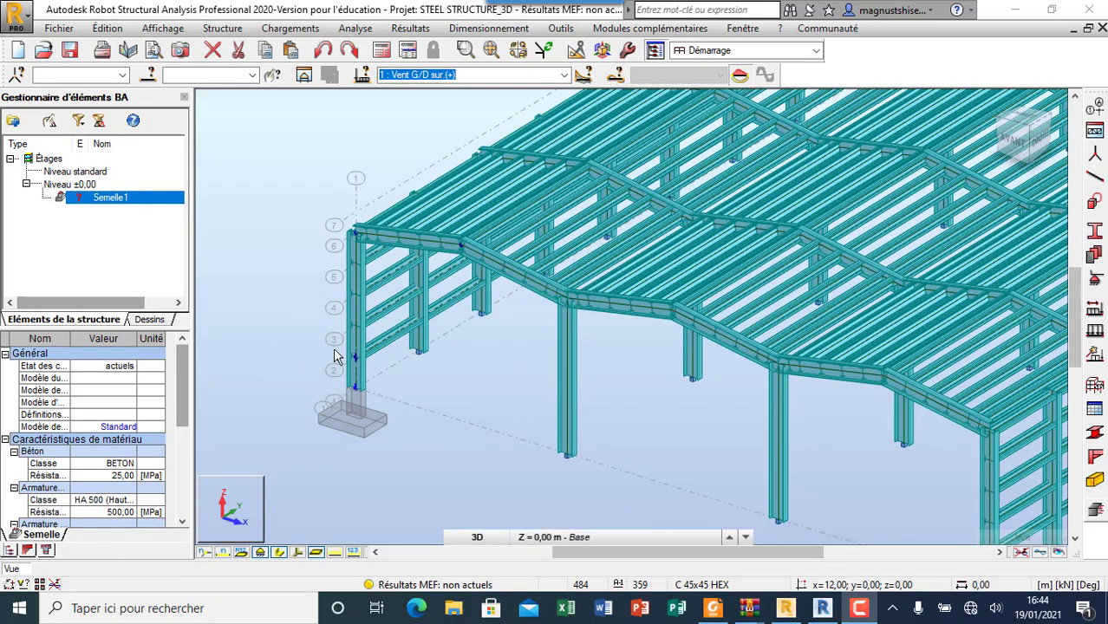
pyautogui.scroll(-2, 336, 356)
pyautogui.scroll(1, 737, 501)
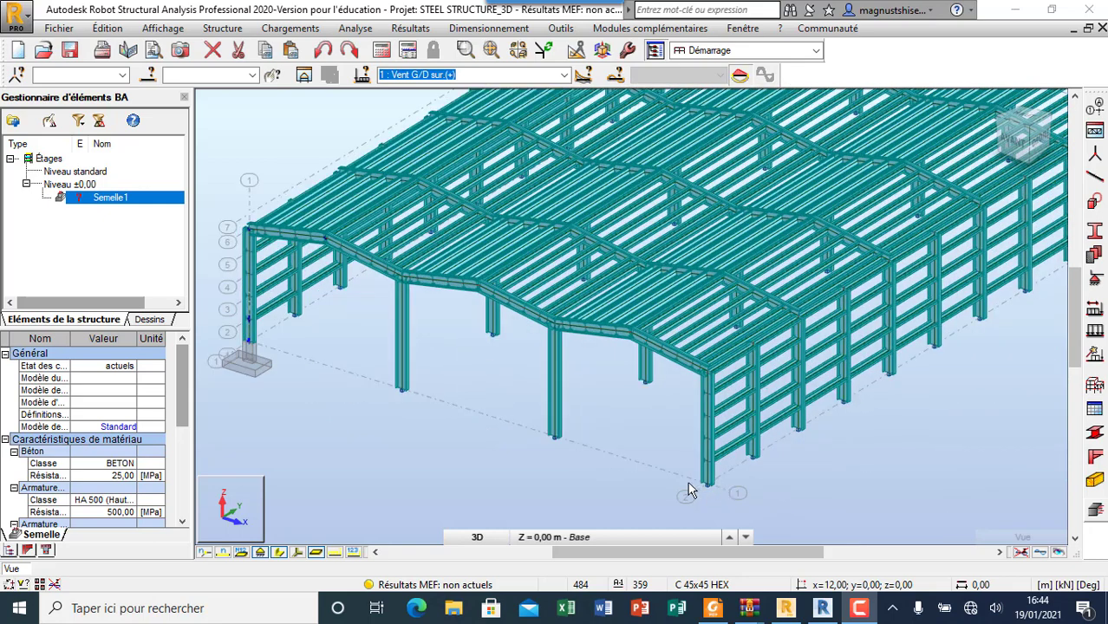
pyautogui.scroll(-1, 588, 472)
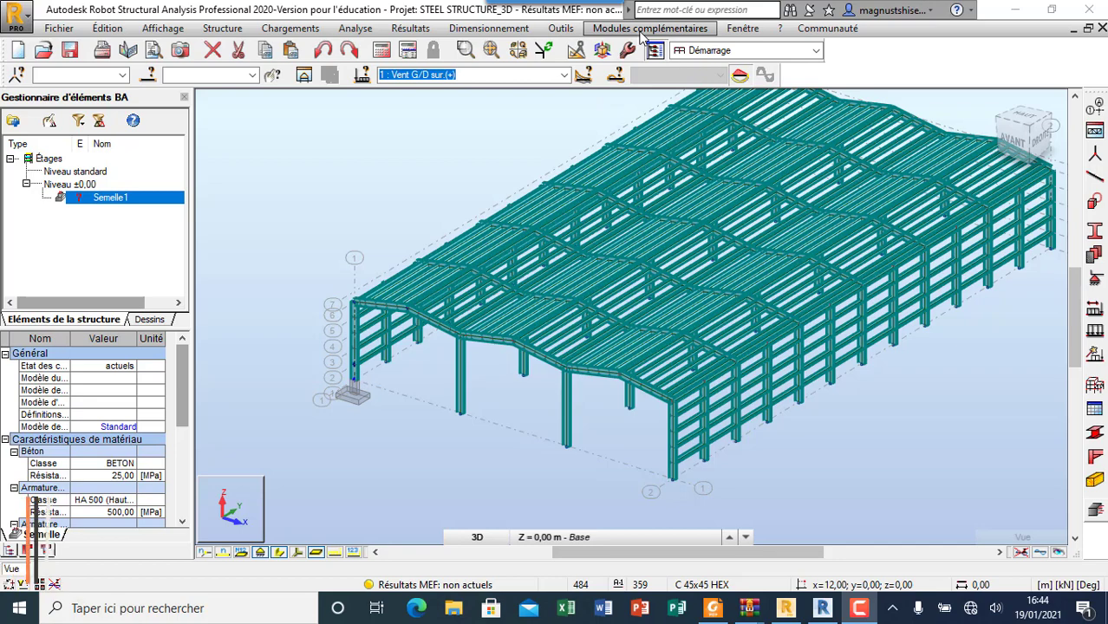
# Open the steel connection design workspace and display the structure model
pyautogui.click(507, 30)
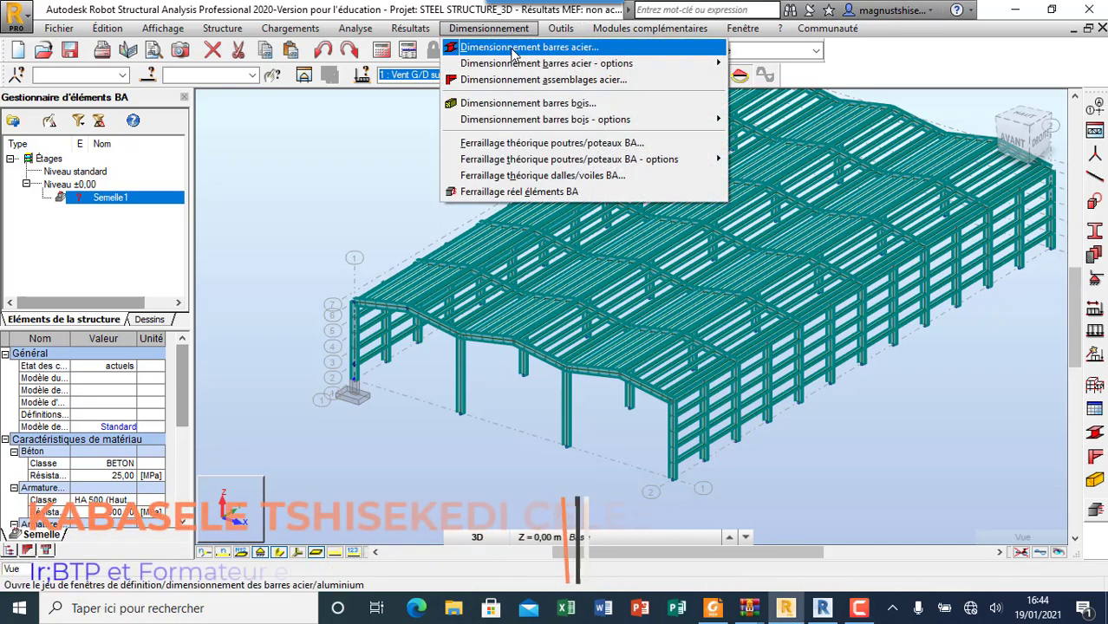
pyautogui.moveTo(521, 70)
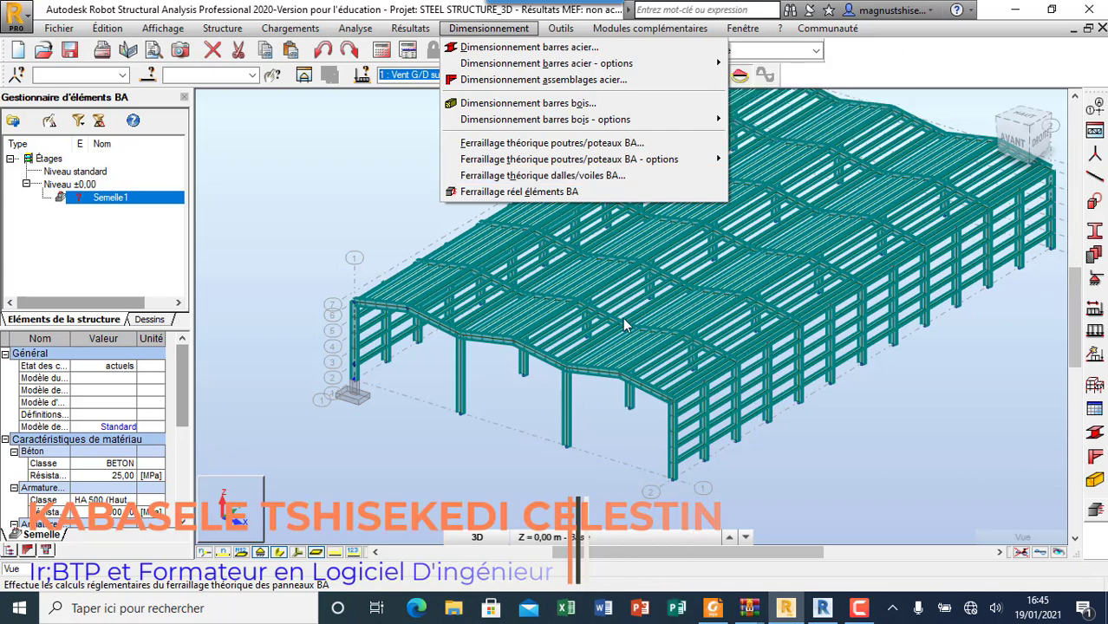
pyautogui.click(527, 79)
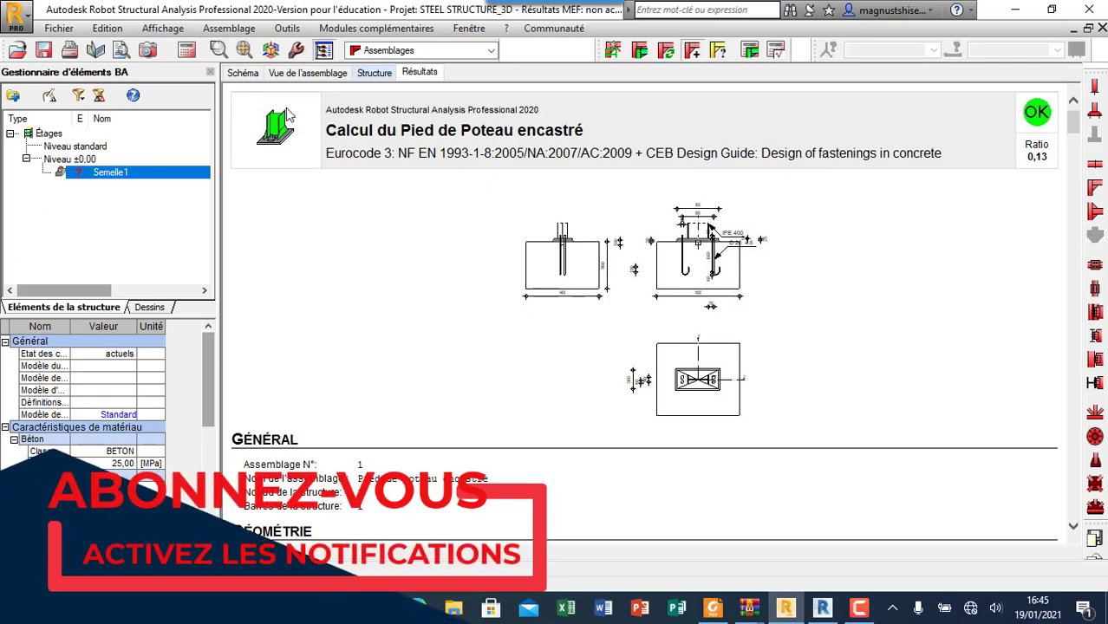
pyautogui.click(374, 73)
# Try to define a new connection at the base of the front corner column with bar 4 and node 4 selected
pyautogui.scroll(-3, 534, 242)
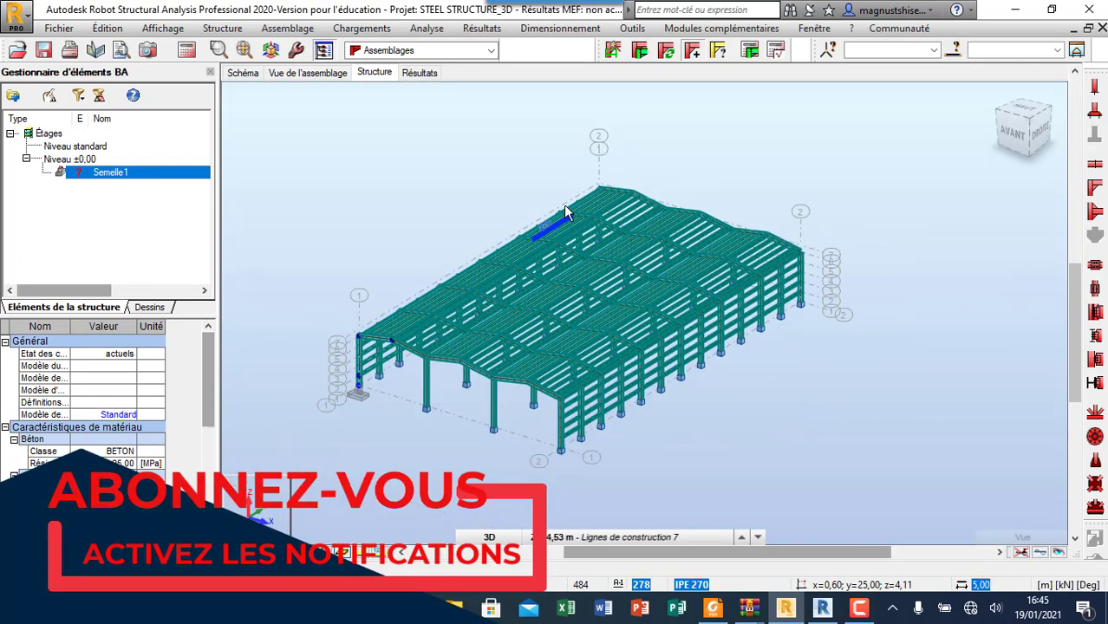
pyautogui.scroll(6, 523, 401)
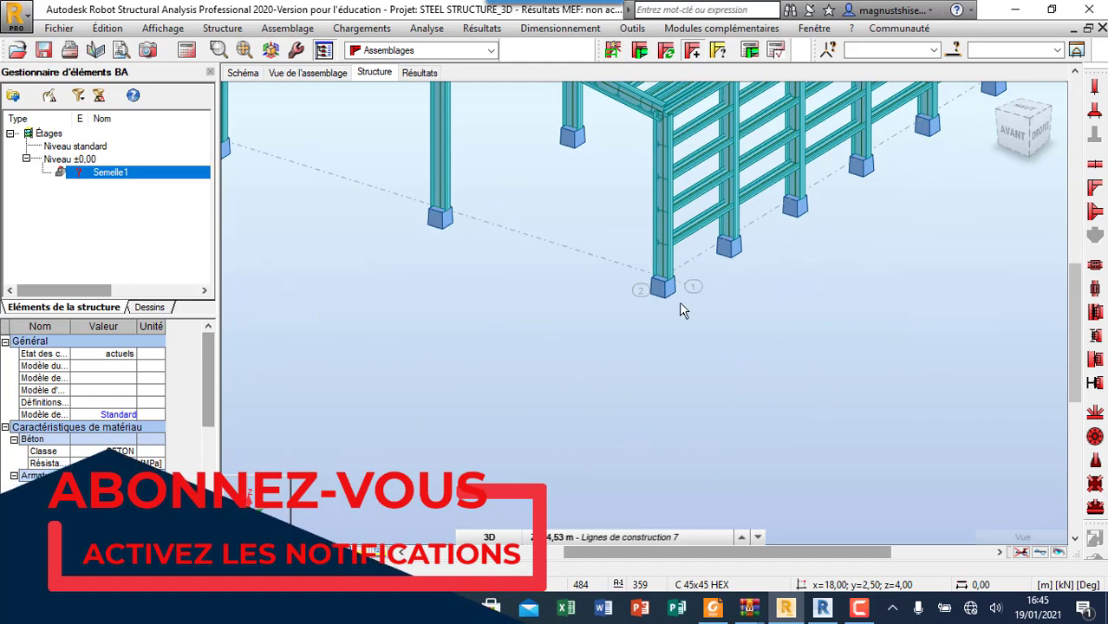
pyautogui.moveTo(683, 185); pyautogui.dragTo(516, 348)
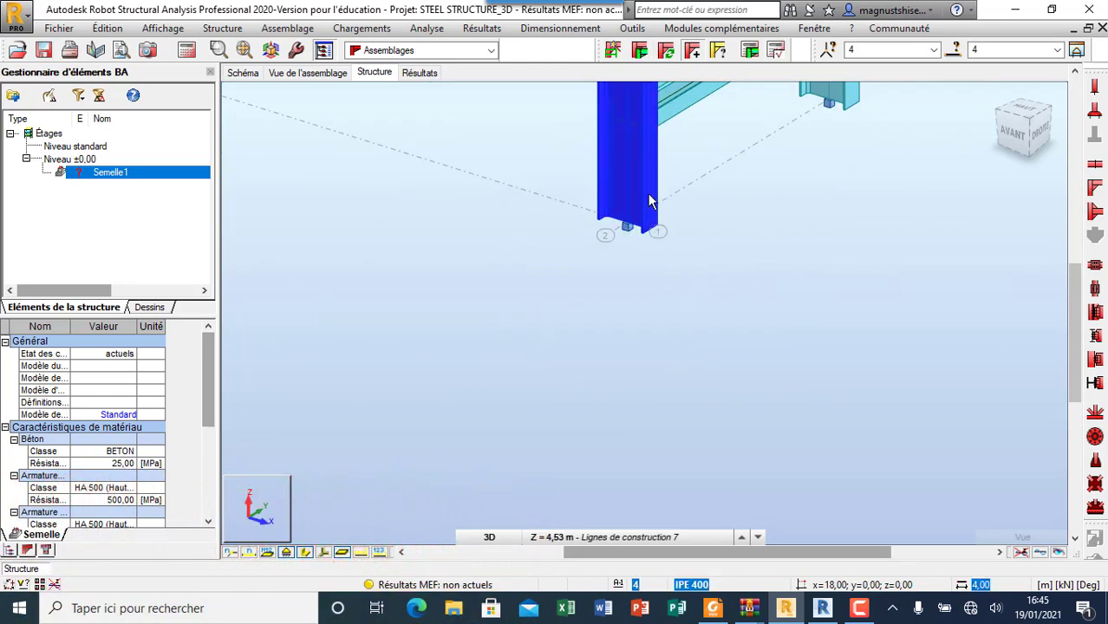
pyautogui.click(613, 49)
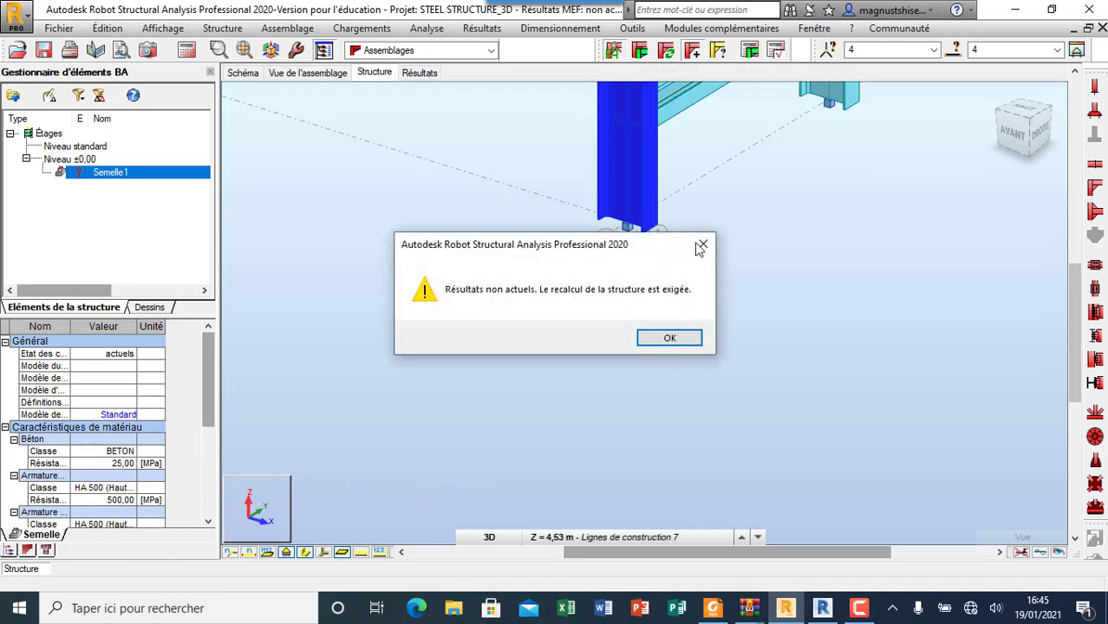
pyautogui.click(669, 337)
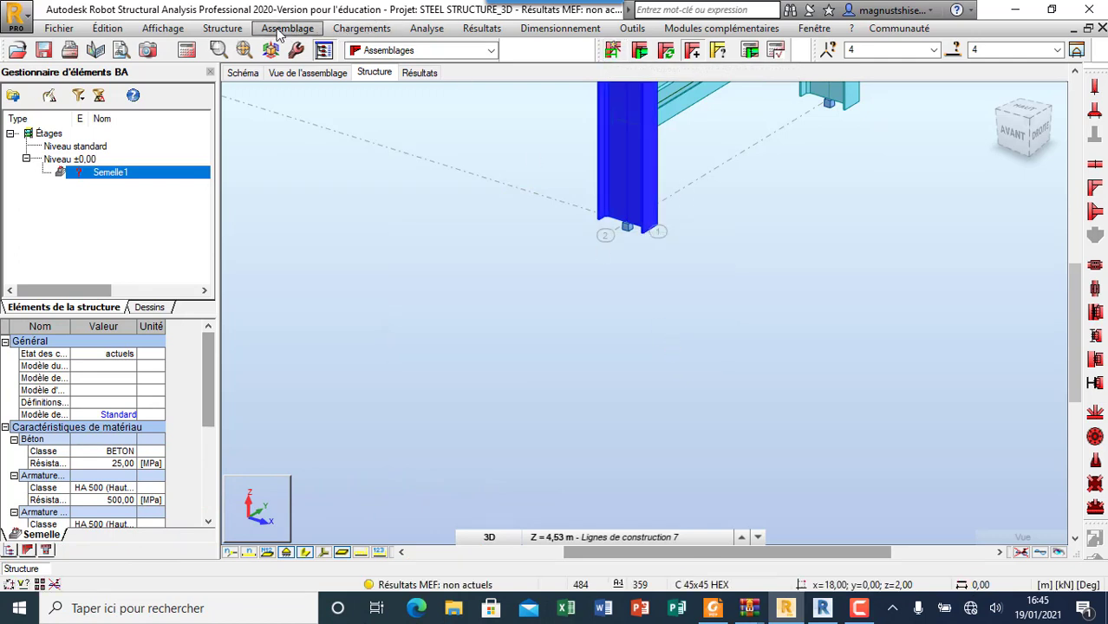
# Recalculate the whole structure and close the calculation messages
pyautogui.click(187, 49)
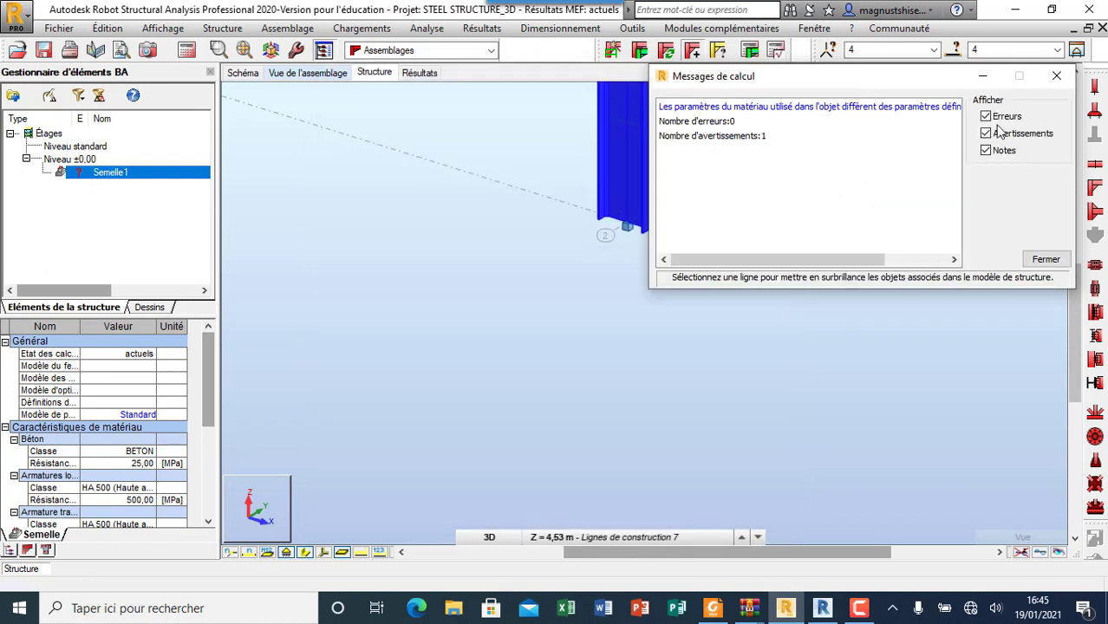
pyautogui.click(1054, 80)
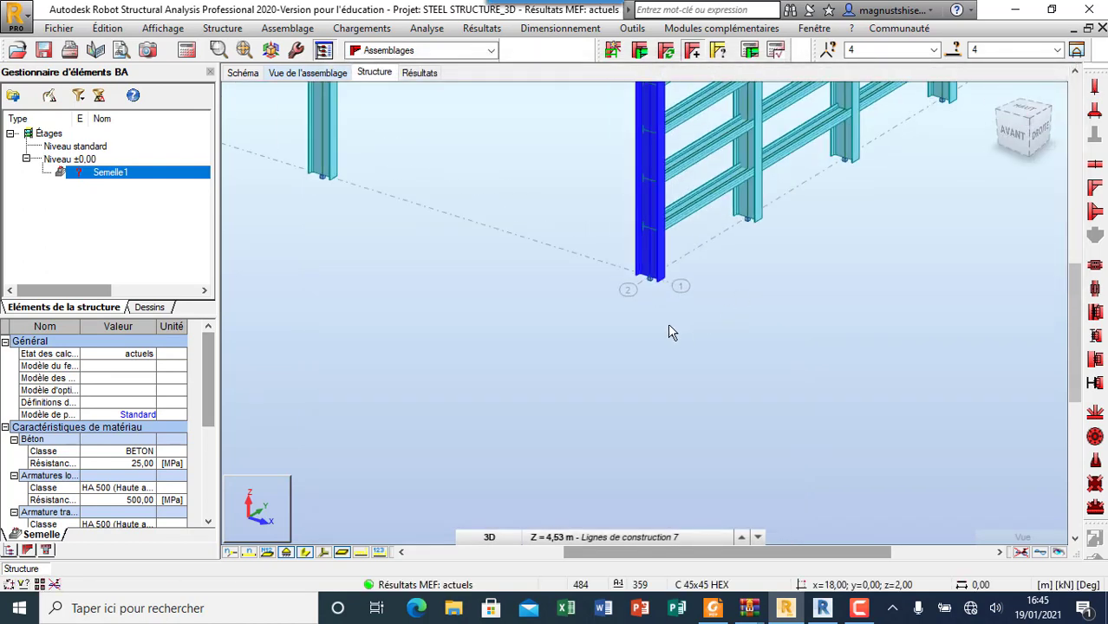
# Start a fixed column base connection at the base of the front corner column, choosing BETON20 as the foundation concrete
pyautogui.moveTo(692, 252); pyautogui.dragTo(541, 338)
pyautogui.click(613, 49)
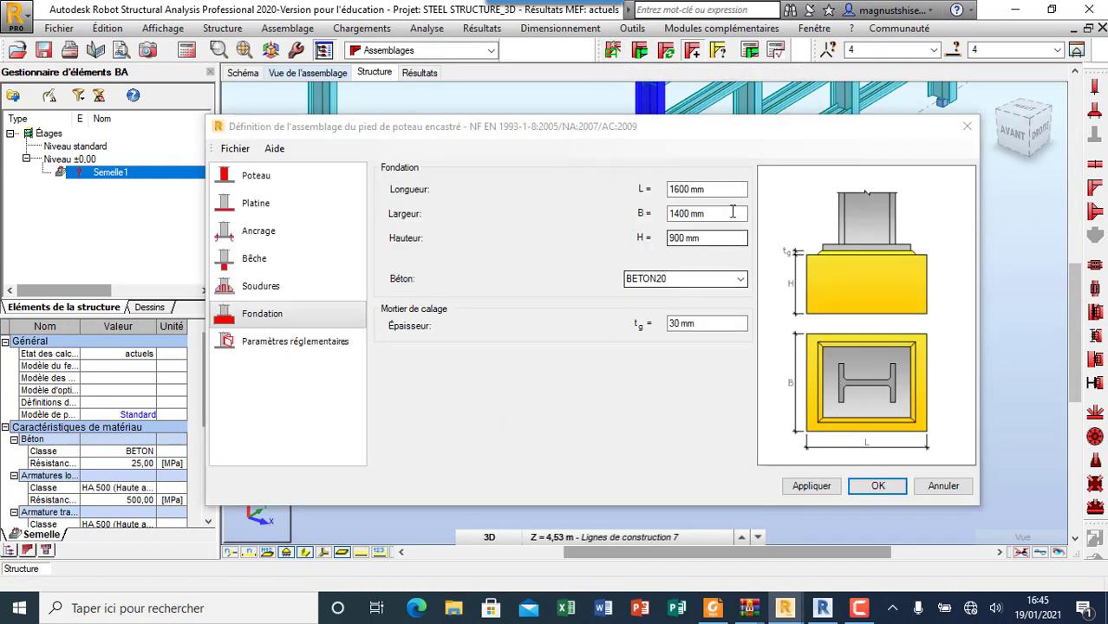
pyautogui.moveTo(657, 130); pyautogui.dragTo(607, 90)
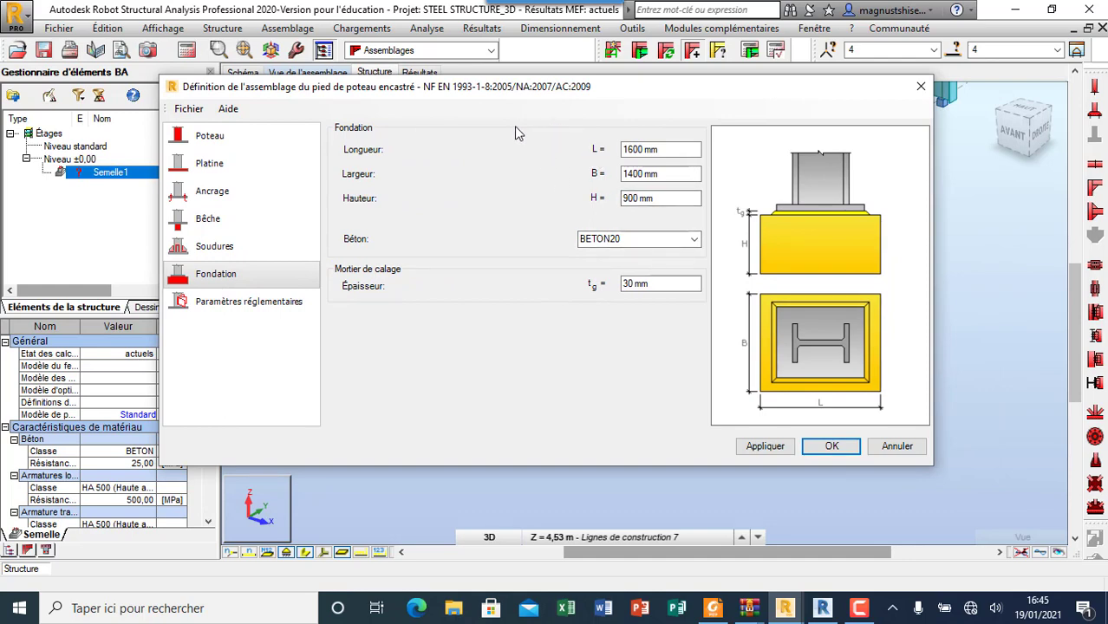
pyautogui.moveTo(535, 93); pyautogui.dragTo(602, 87)
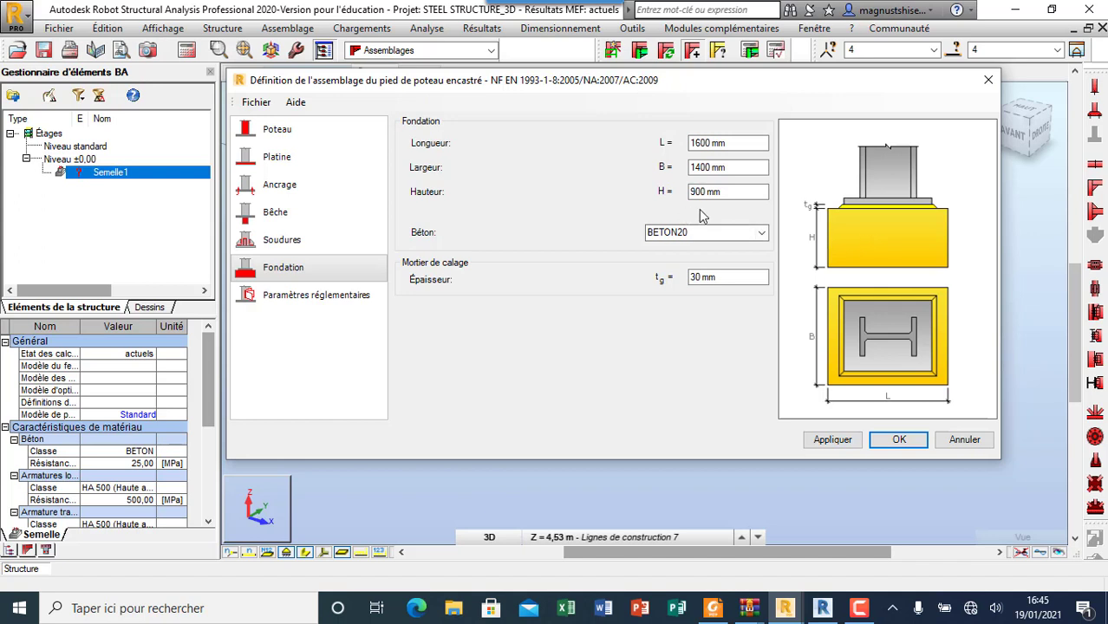
pyautogui.click(761, 232)
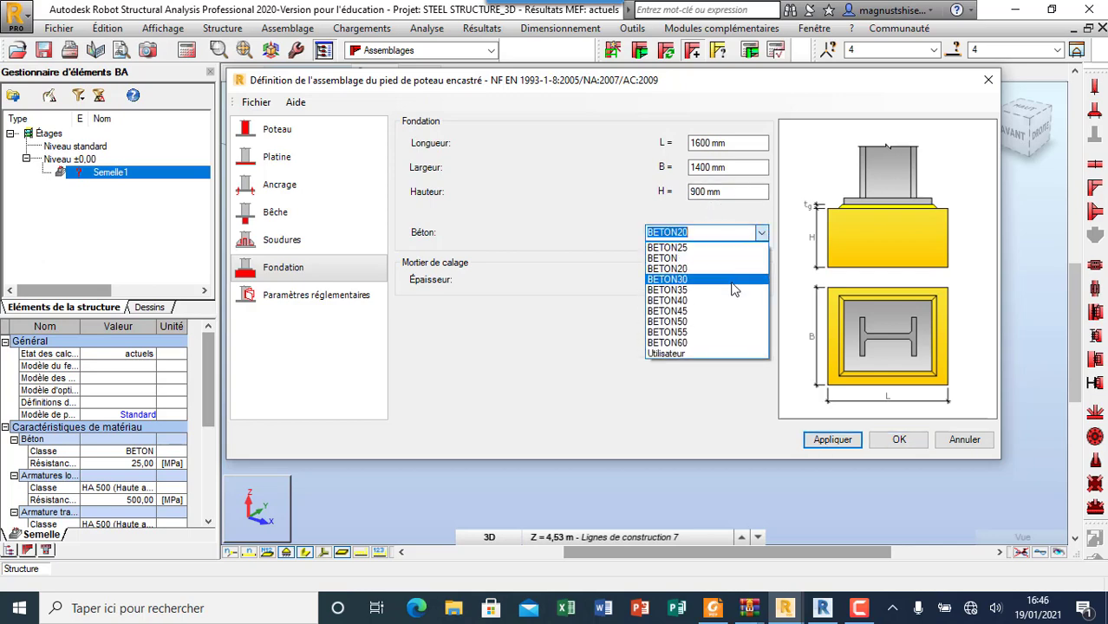
pyautogui.click(685, 269)
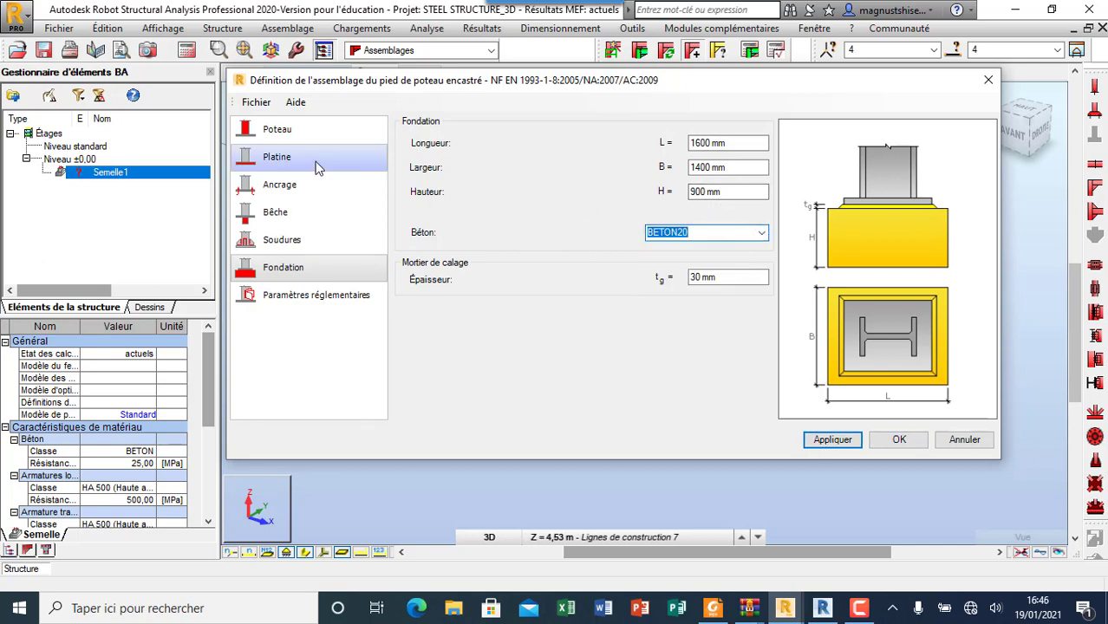
# Review the column, base plate and shear key parameters, and accept the fixed column base definition
pyautogui.click(278, 130)
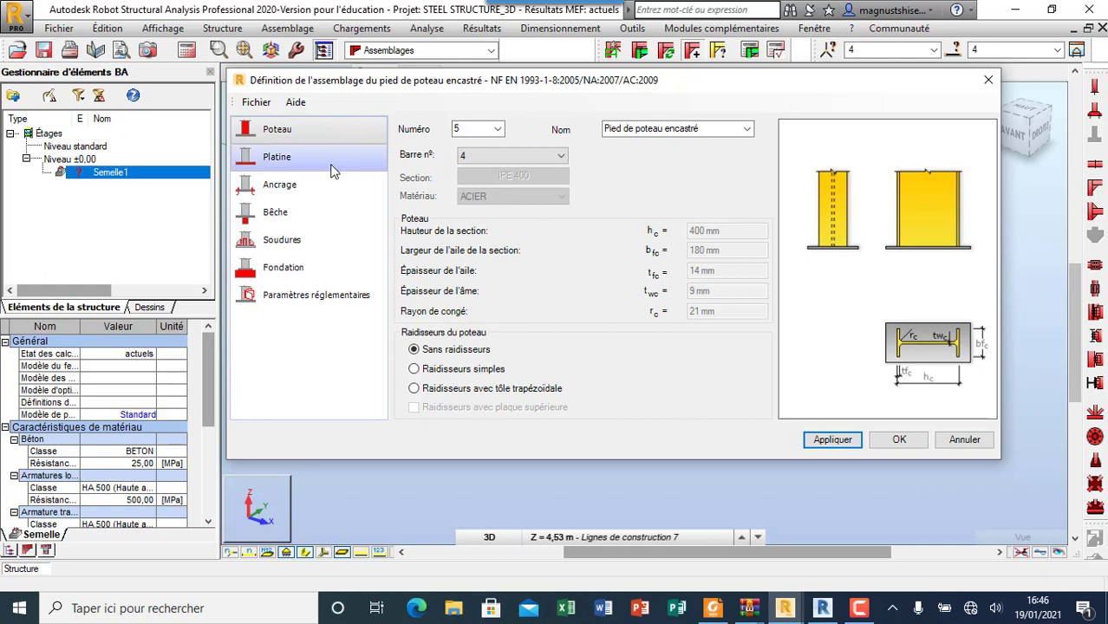
pyautogui.click(332, 168)
pyautogui.click(333, 215)
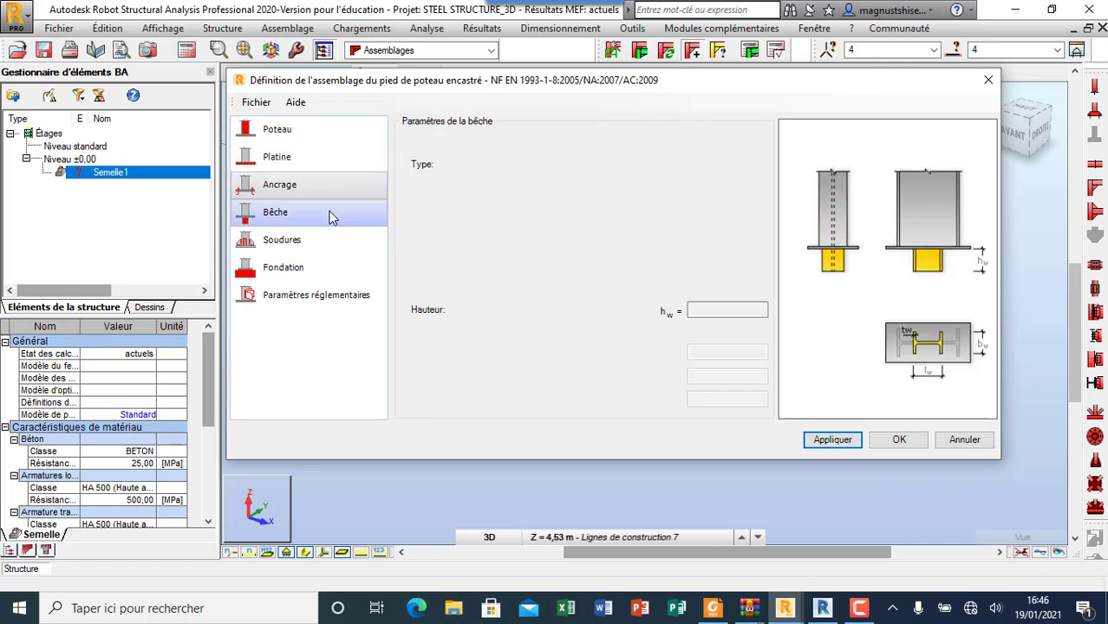
pyautogui.click(900, 441)
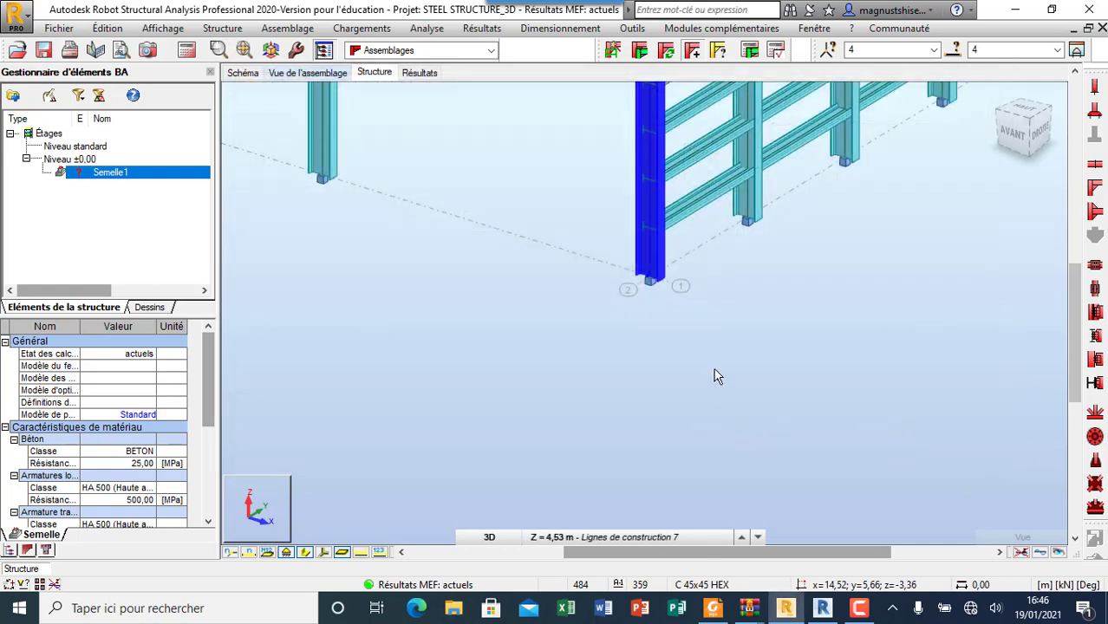
# Run the verification of connection 5 at node 4 for load cases 1A9, and show the steel connections manager
pyautogui.click(751, 49)
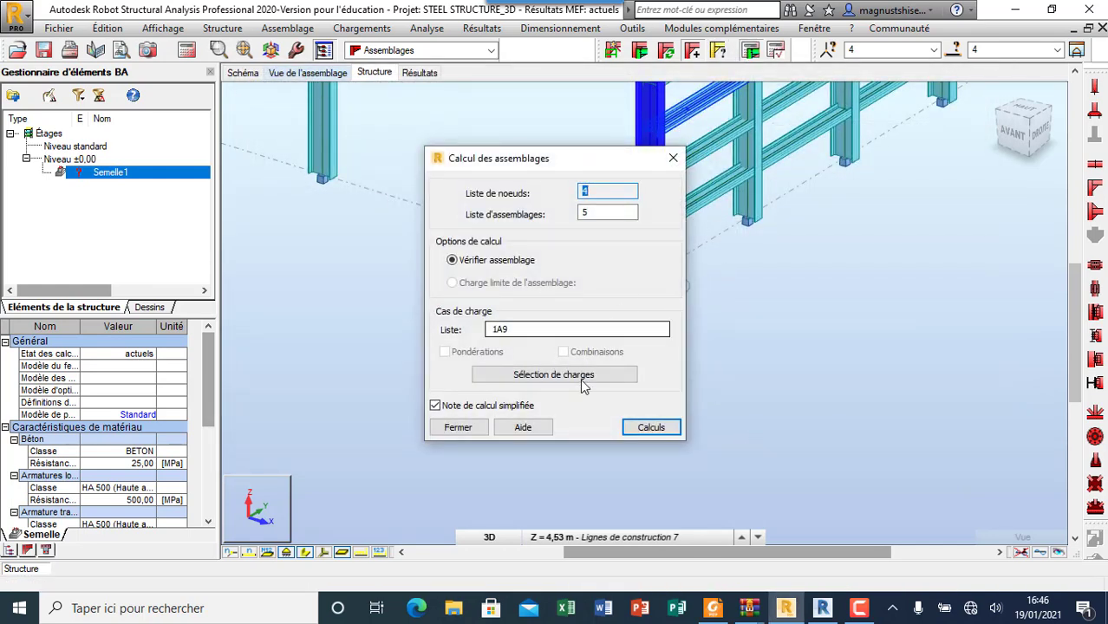
pyautogui.click(652, 427)
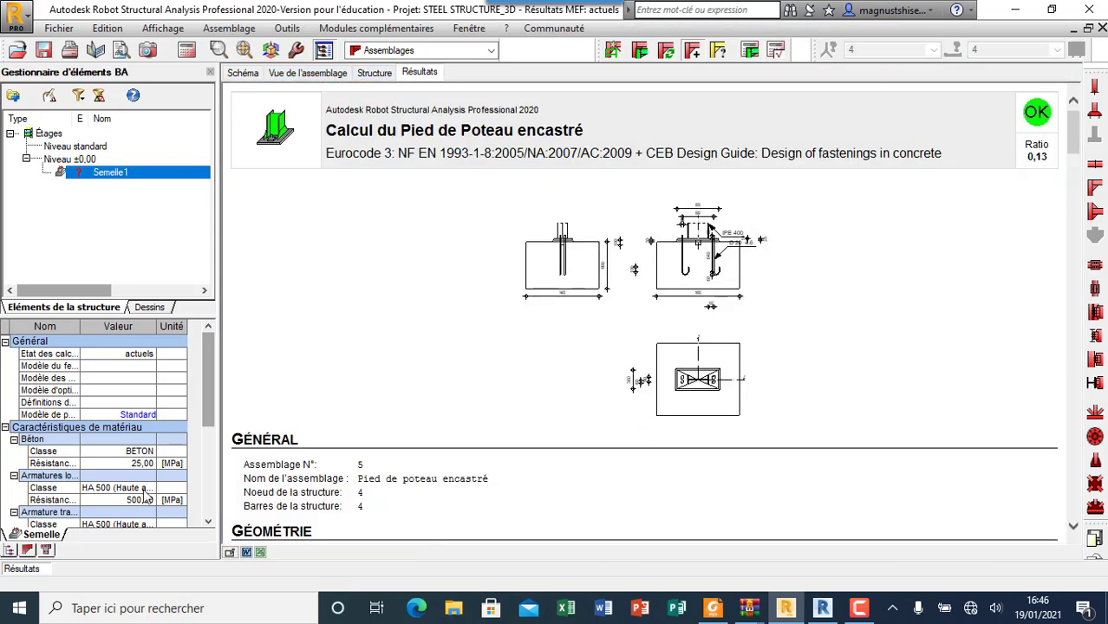
pyautogui.click(26, 551)
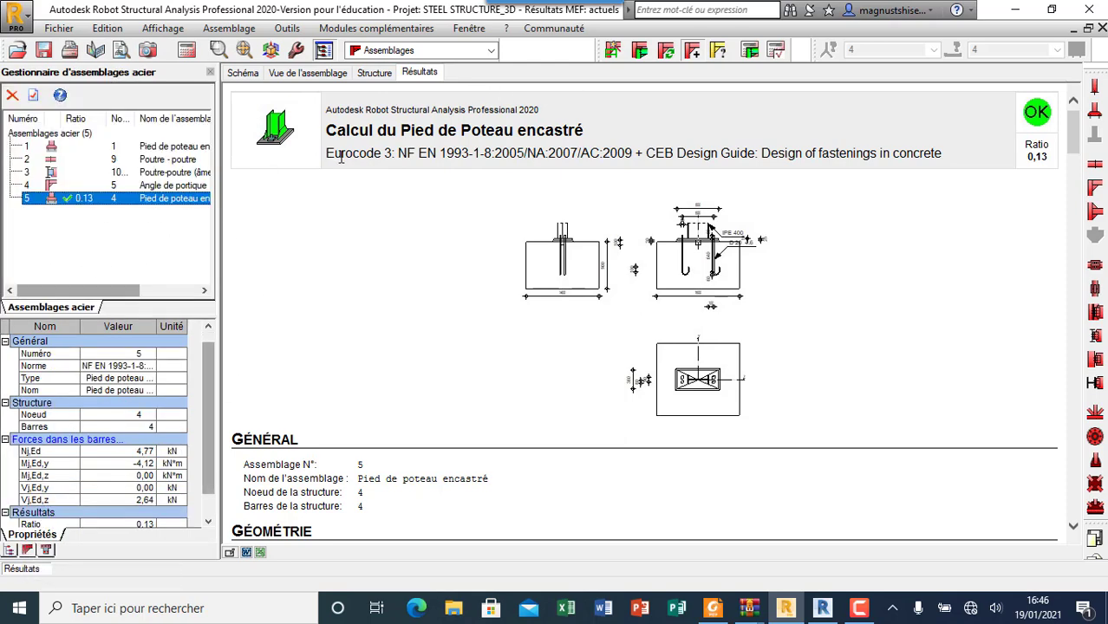
# Examine the corner column base and the rest of the steel frame in the structure model
pyautogui.click(373, 75)
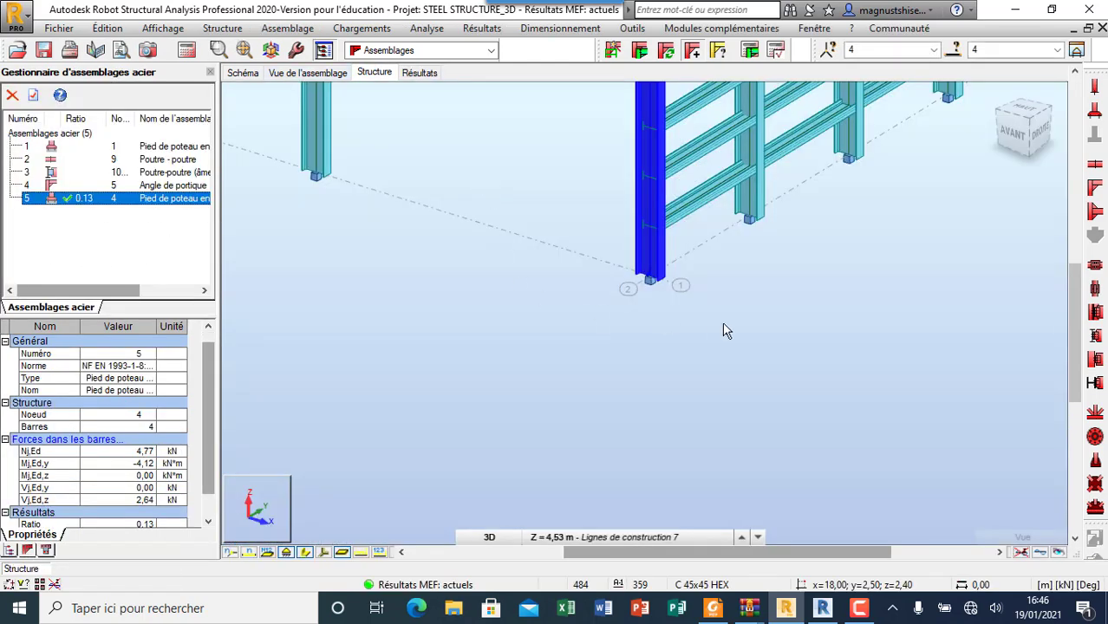
pyautogui.scroll(-5, 719, 312)
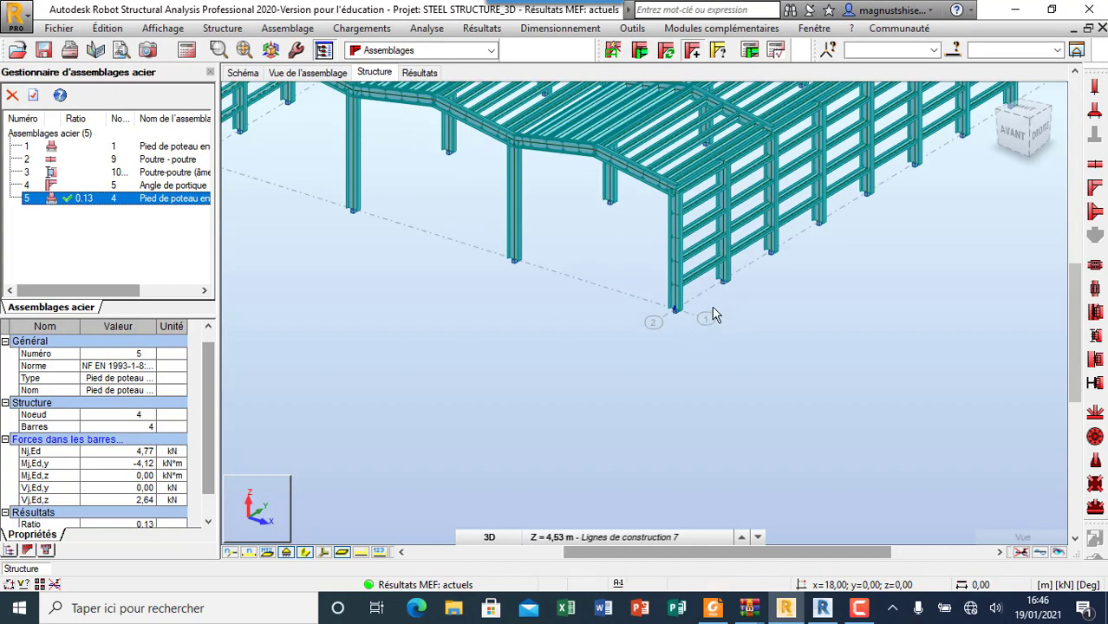
pyautogui.scroll(5, 731, 346)
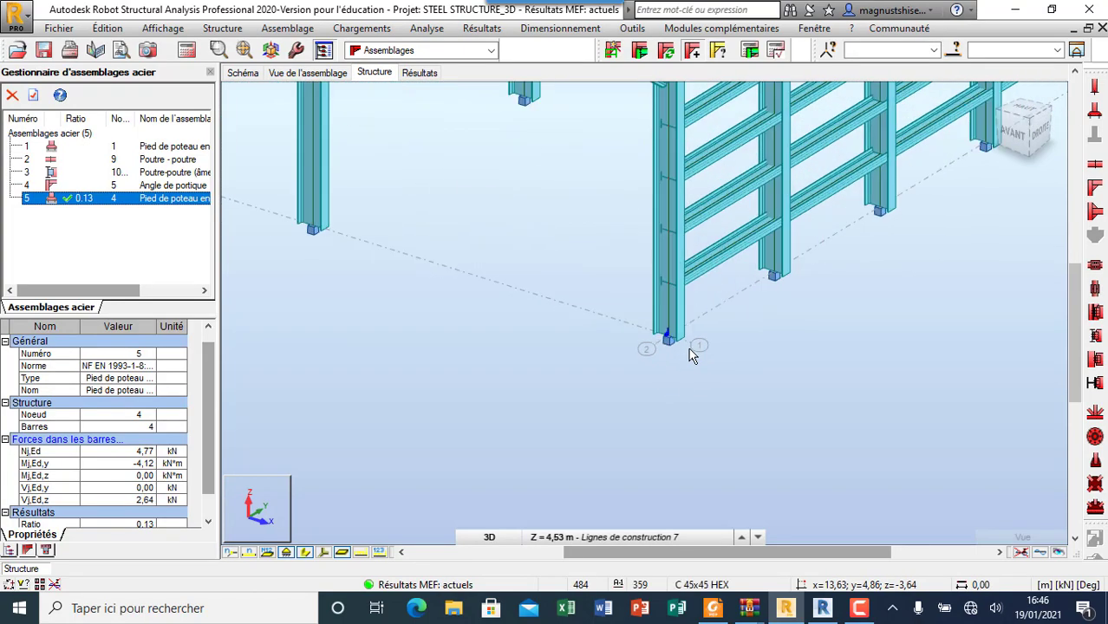
pyautogui.scroll(3, 670, 347)
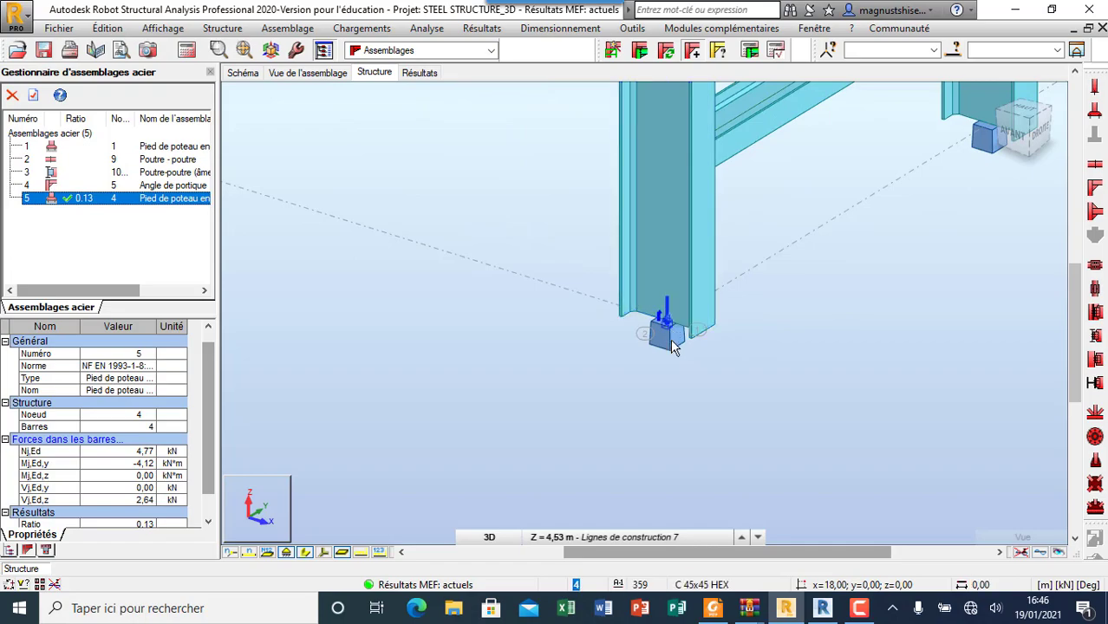
pyautogui.scroll(-2, 676, 351)
pyautogui.scroll(-5, 675, 351)
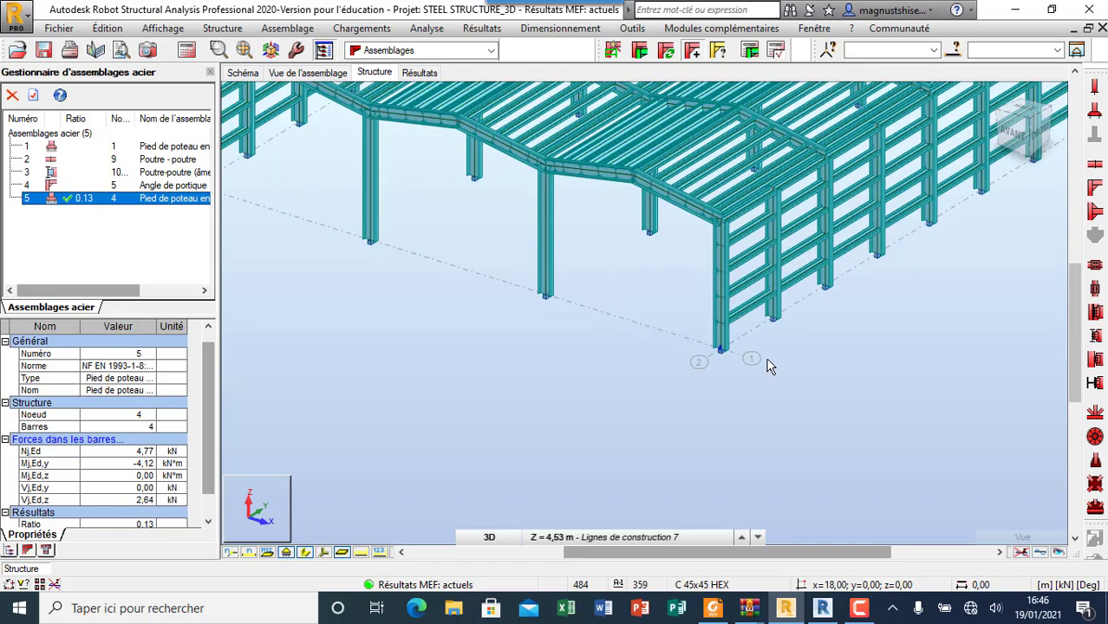
pyautogui.click(744, 340)
pyautogui.scroll(2, 737, 395)
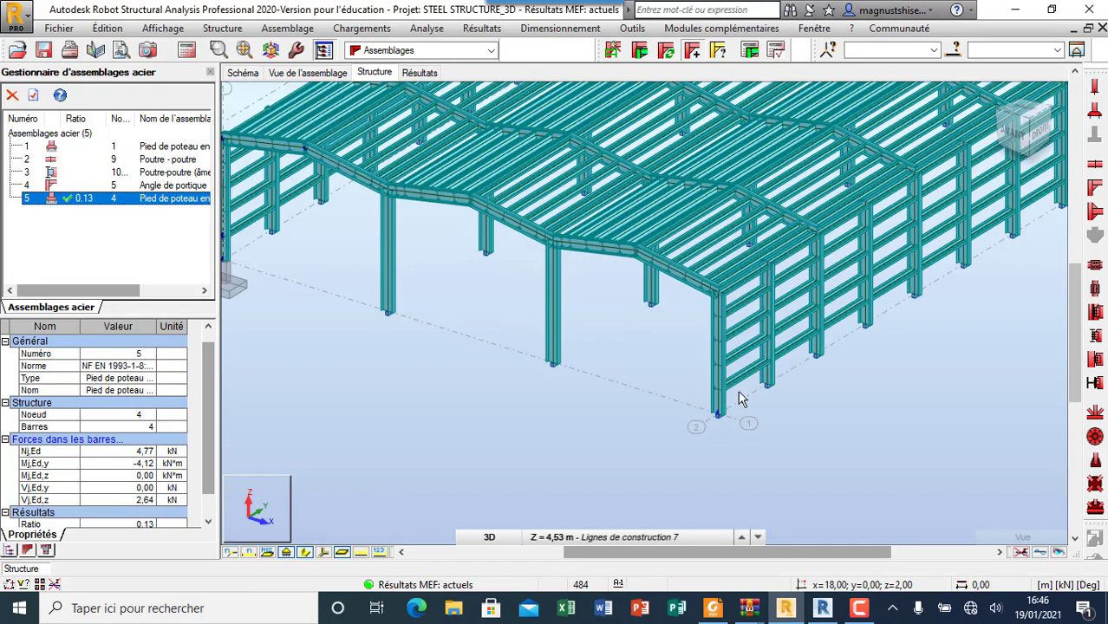
pyautogui.scroll(-1, 704, 401)
pyautogui.scroll(-3, 707, 395)
pyautogui.scroll(3, 815, 341)
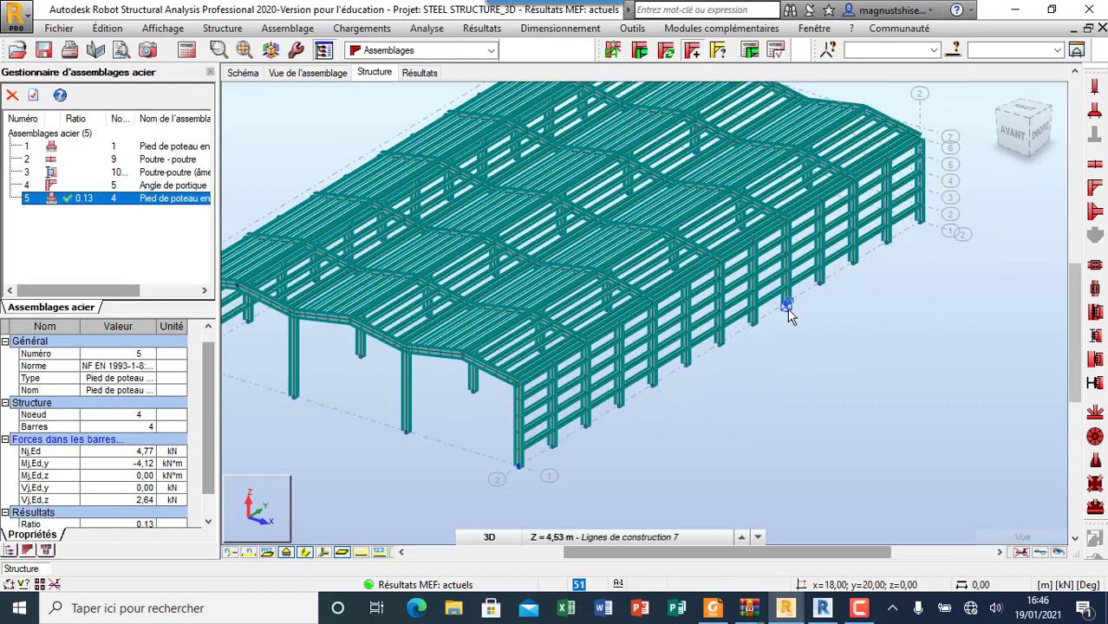
pyautogui.scroll(-2, 788, 308)
pyautogui.scroll(1, 646, 198)
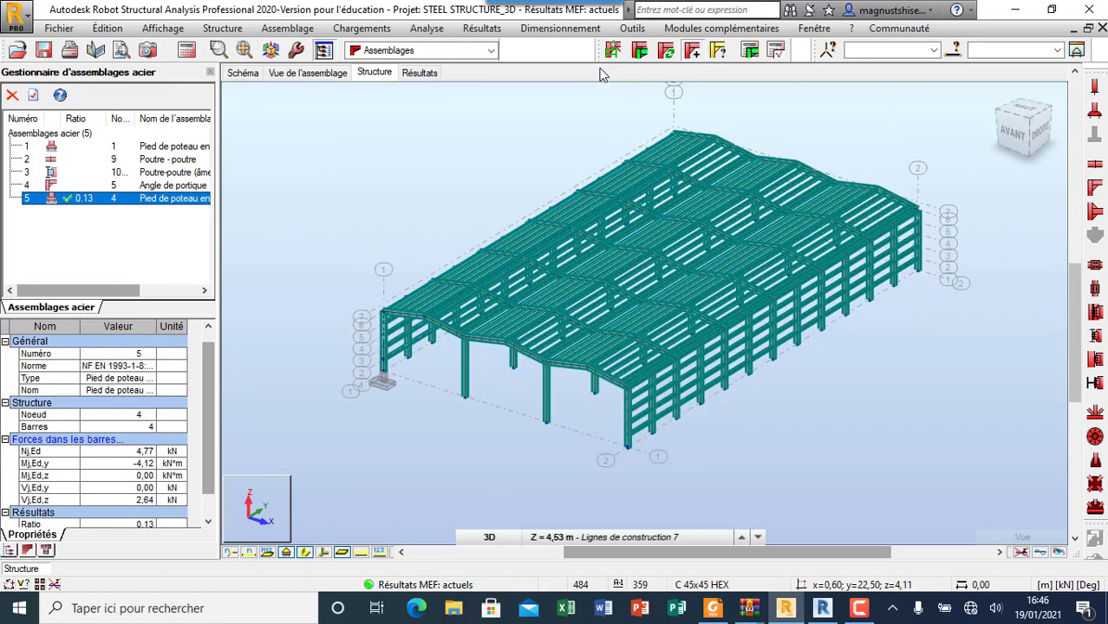
pyautogui.click(697, 30)
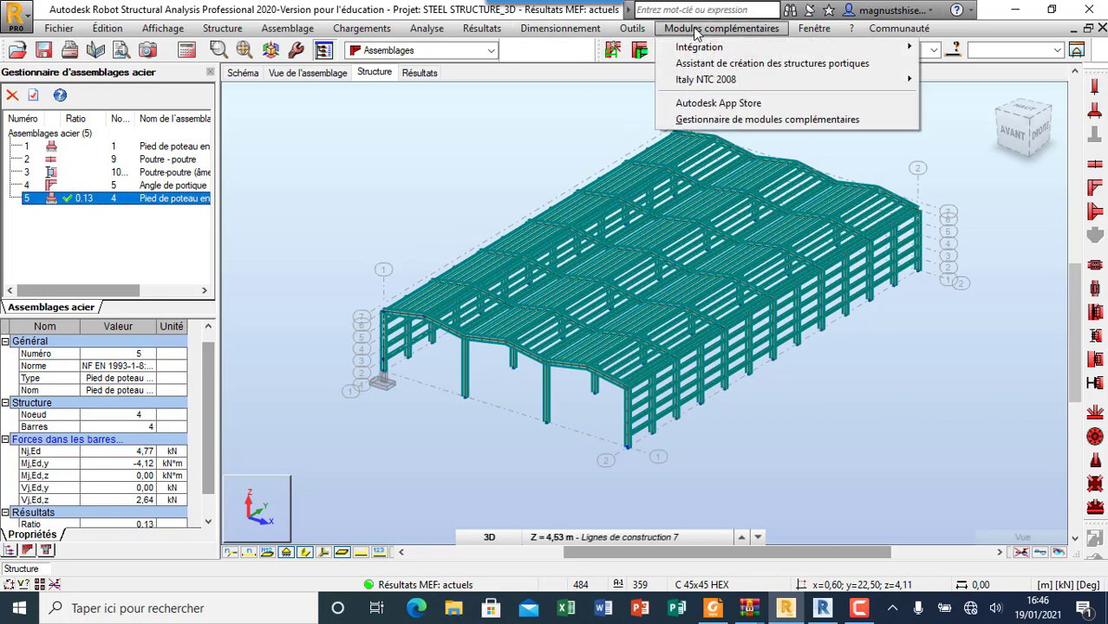
pyautogui.moveTo(676, 49)
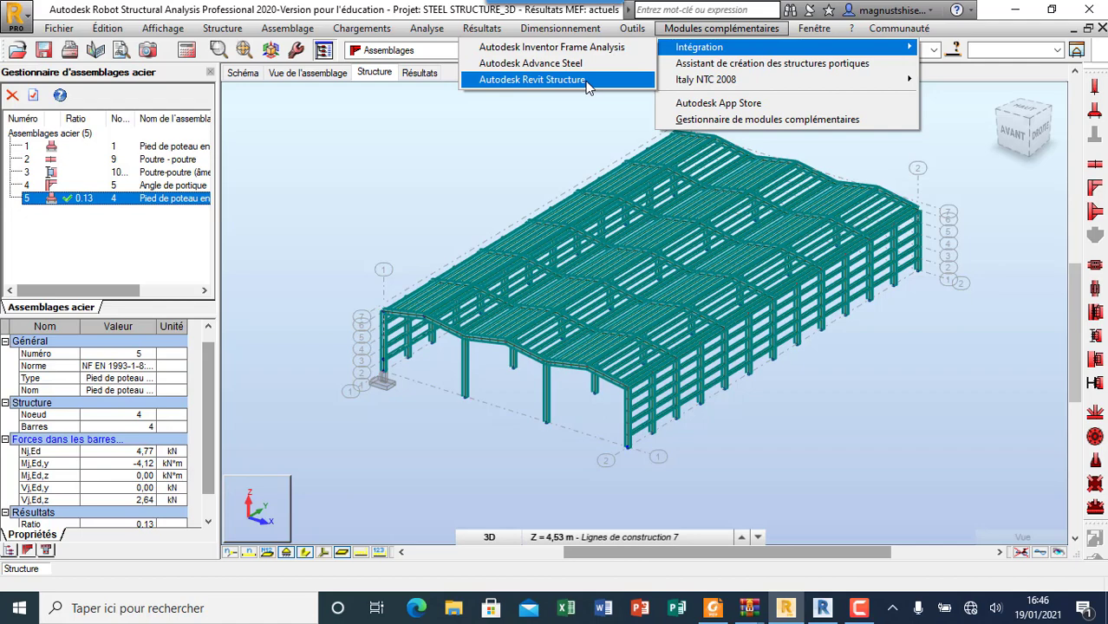
pyautogui.click(587, 80)
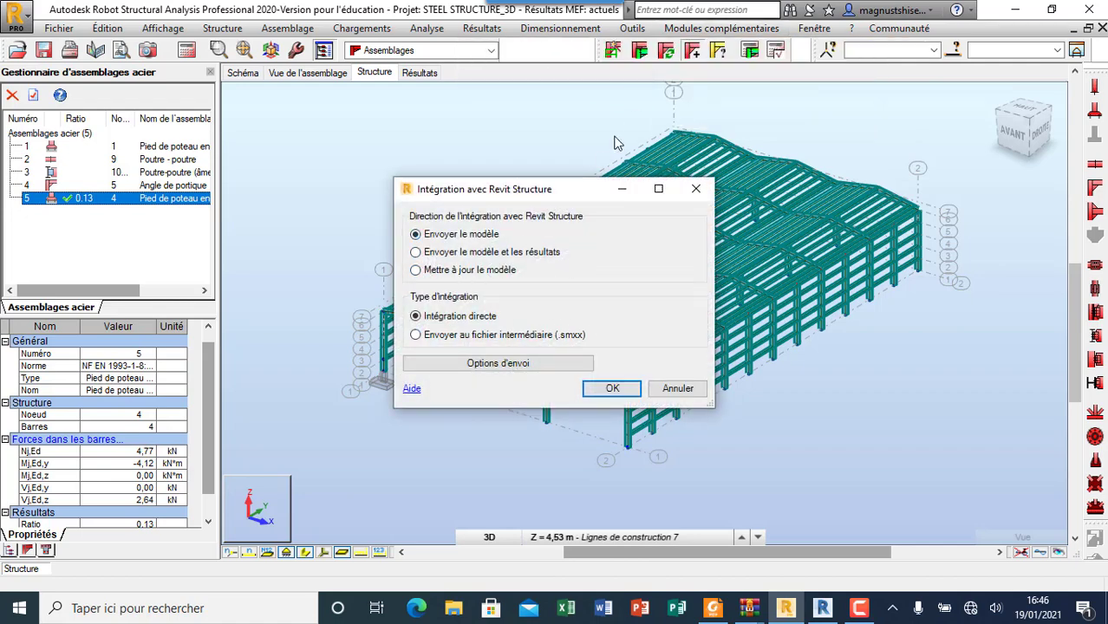
pyautogui.click(697, 189)
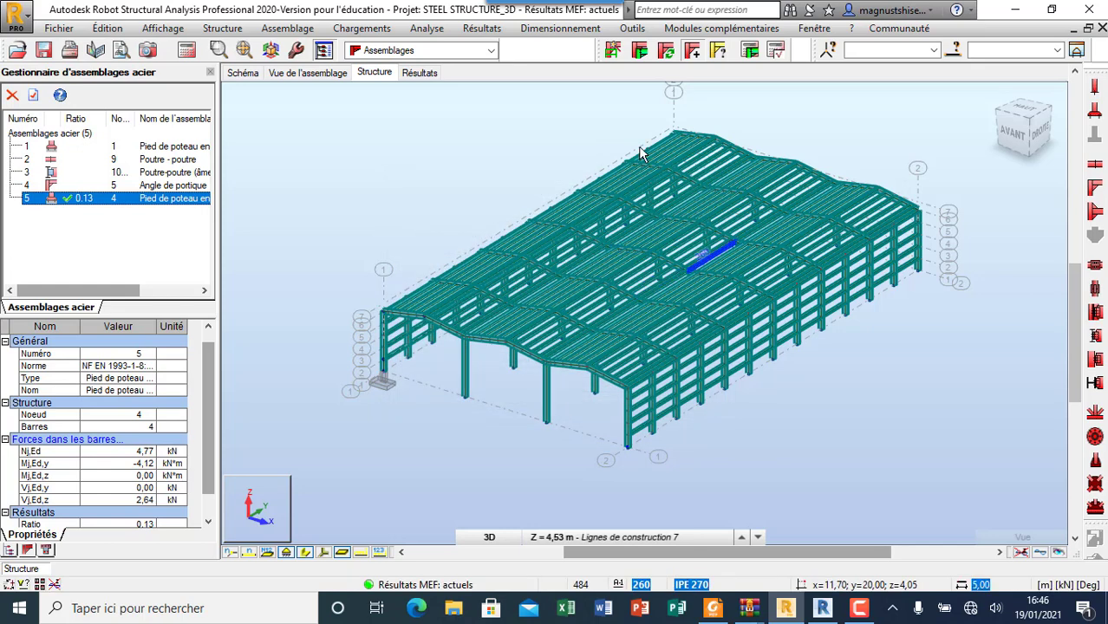
# Switch to the Démarrage layout, display the Force Fx diagram on the bars for load case 1, and clear it again
pyautogui.click(492, 52)
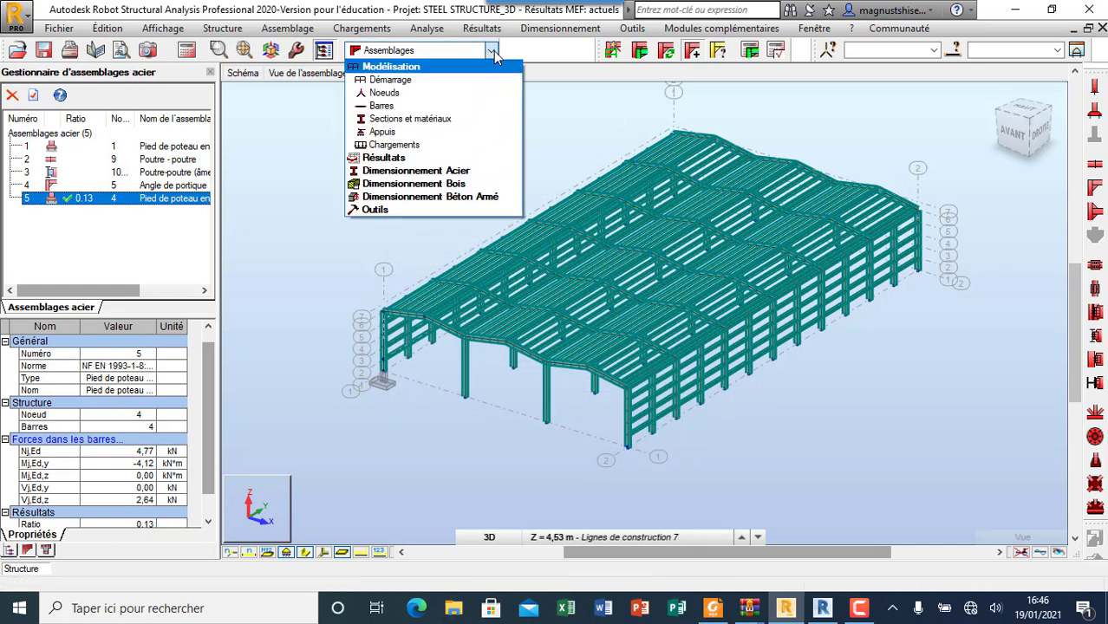
pyautogui.click(446, 80)
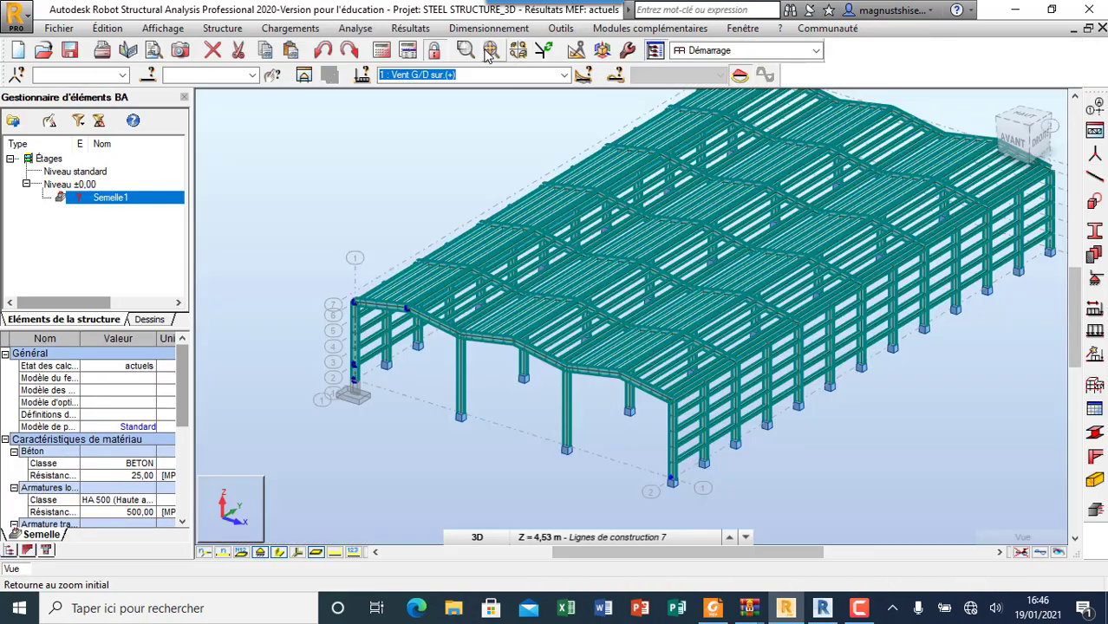
pyautogui.click(410, 28)
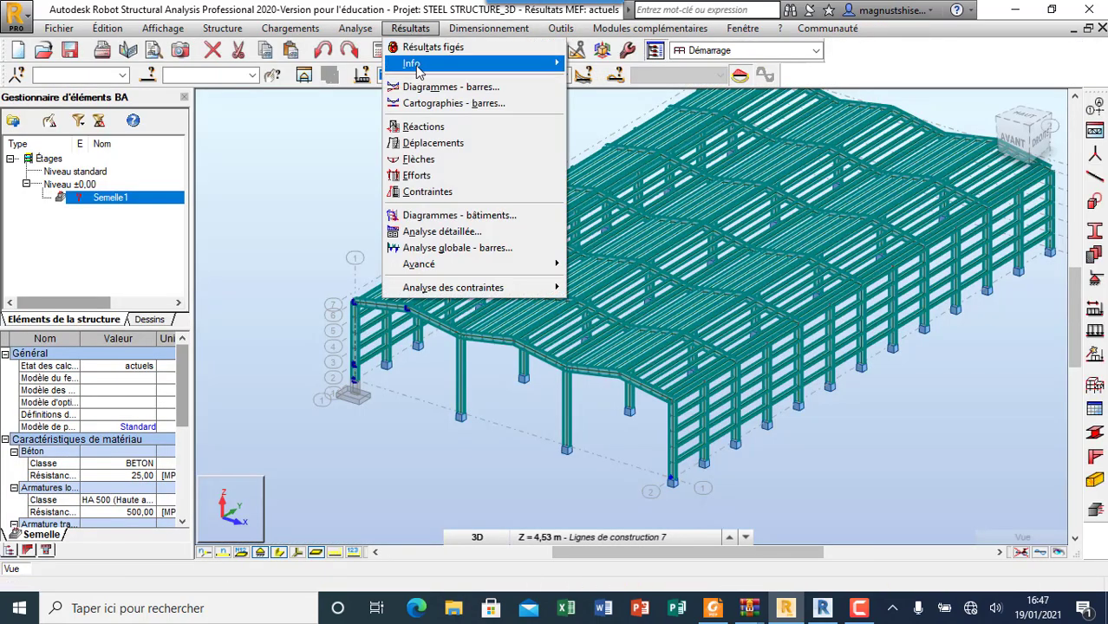
pyautogui.click(434, 87)
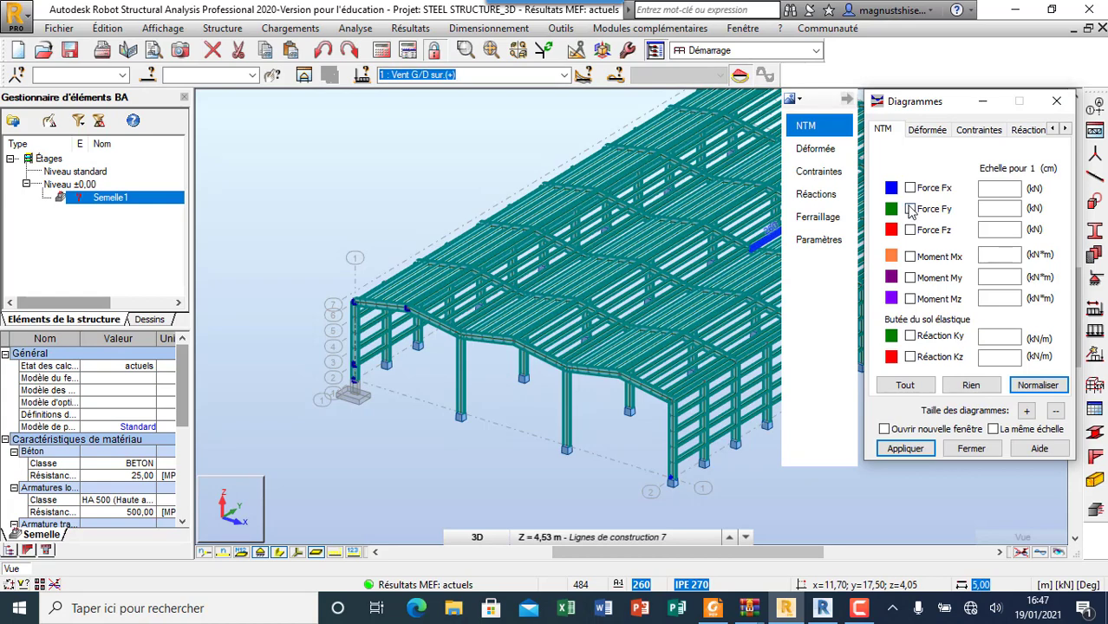
pyautogui.click(905, 448)
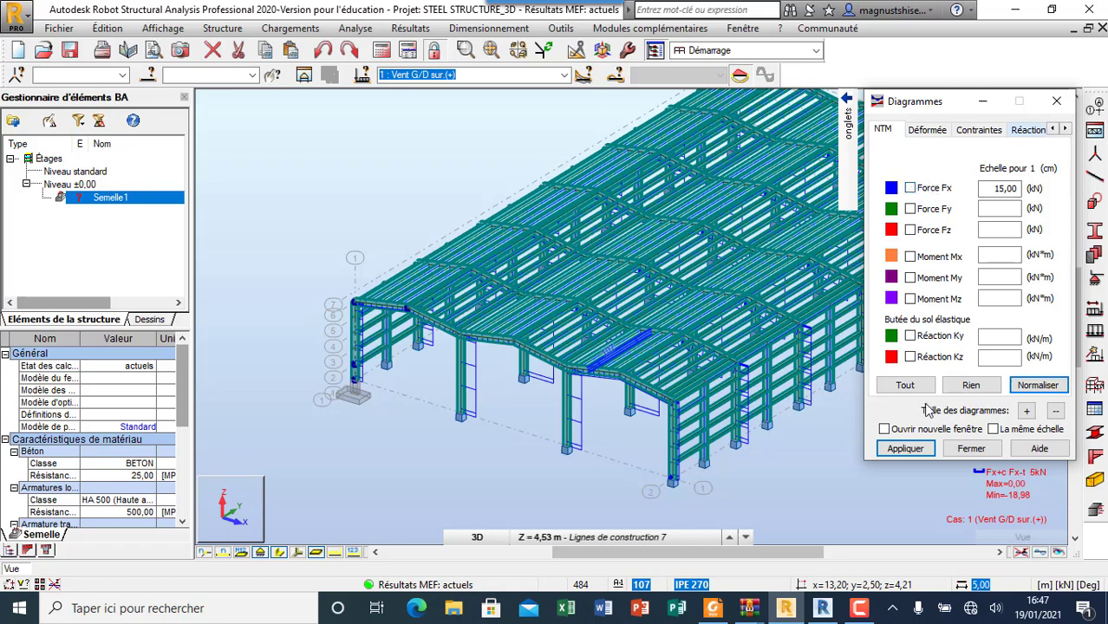
pyautogui.click(904, 449)
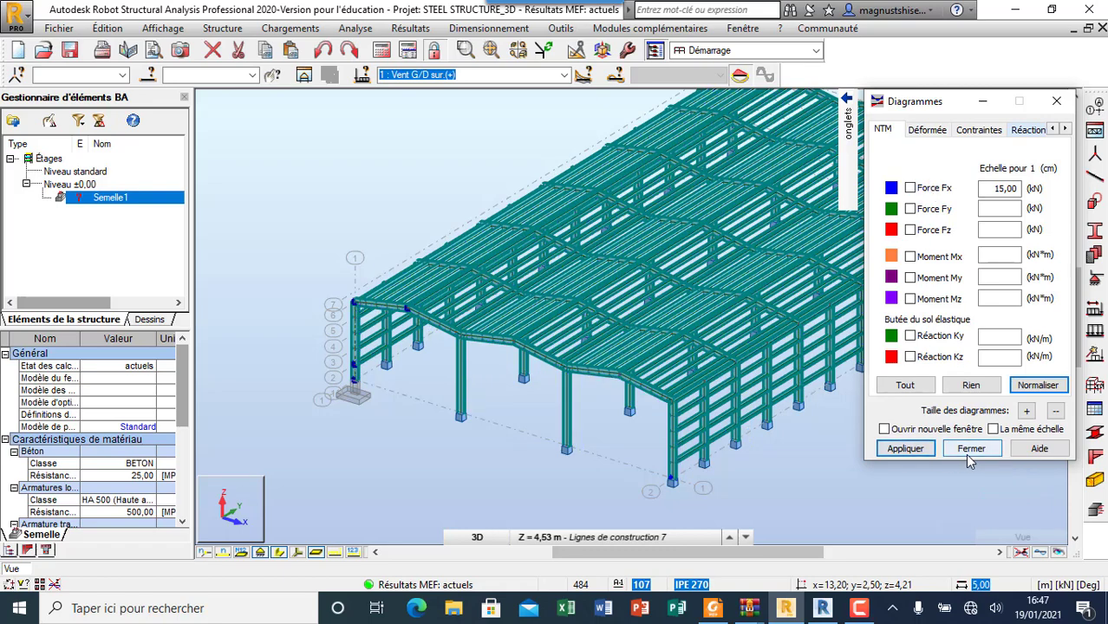
pyautogui.click(967, 451)
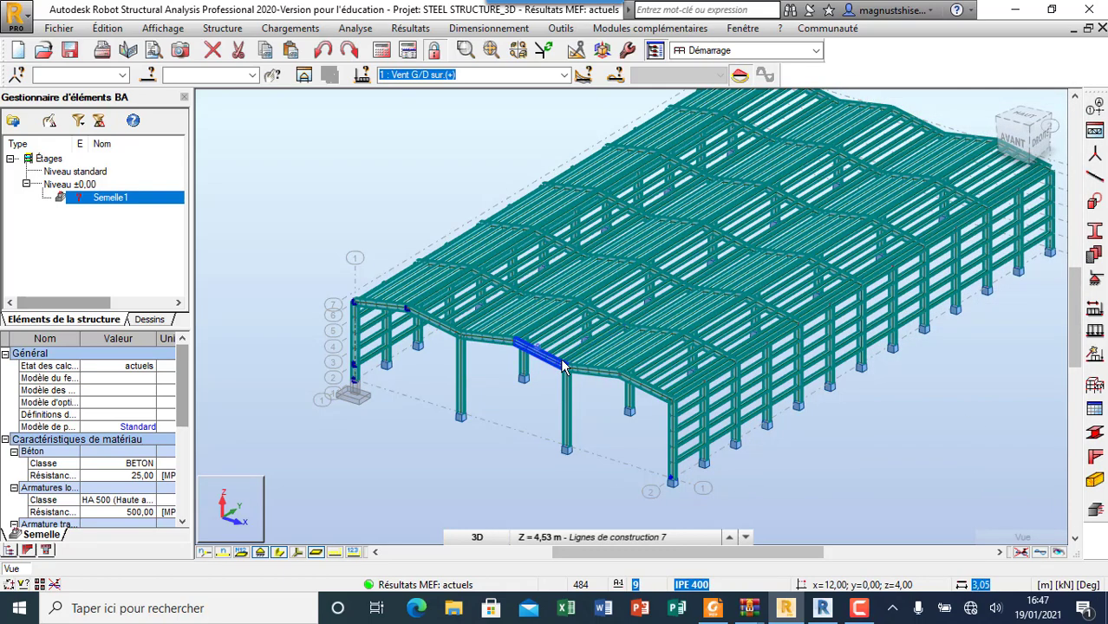
# Send the model with its steel connections to Revit Structure by direct integration, agreeing to continue with the non-structural template
pyautogui.scroll(2, 551, 321)
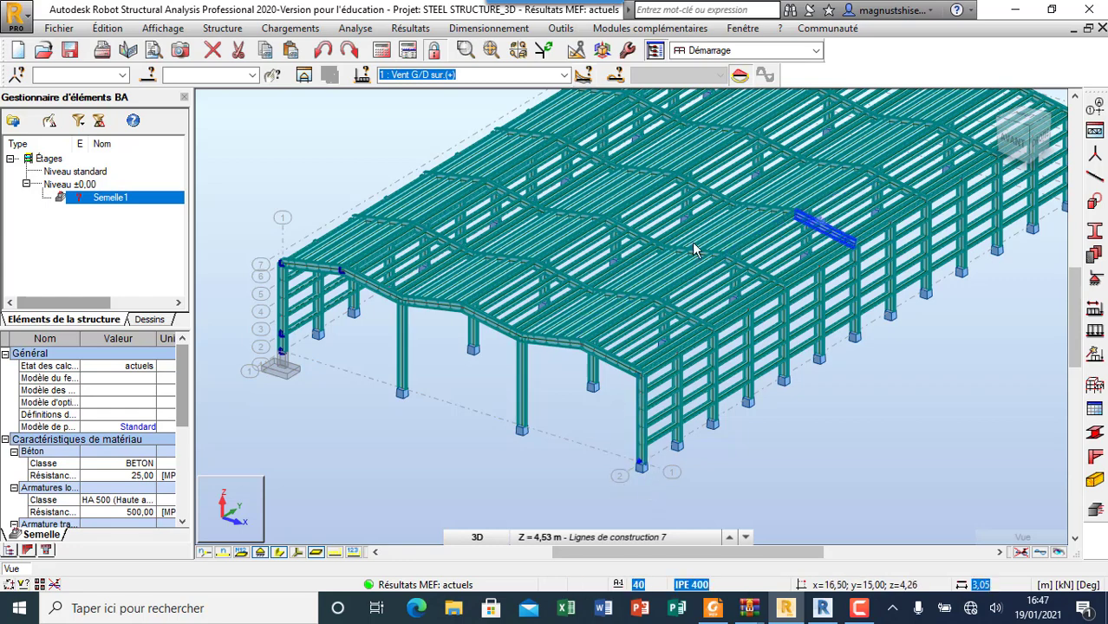
pyautogui.scroll(-3, 693, 229)
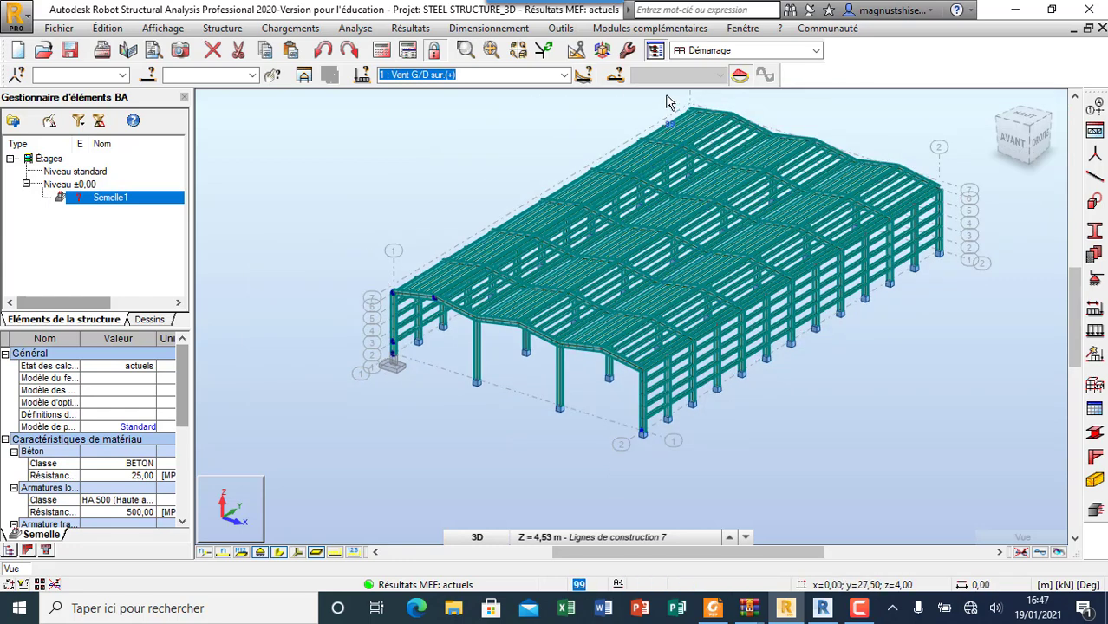
pyautogui.click(649, 29)
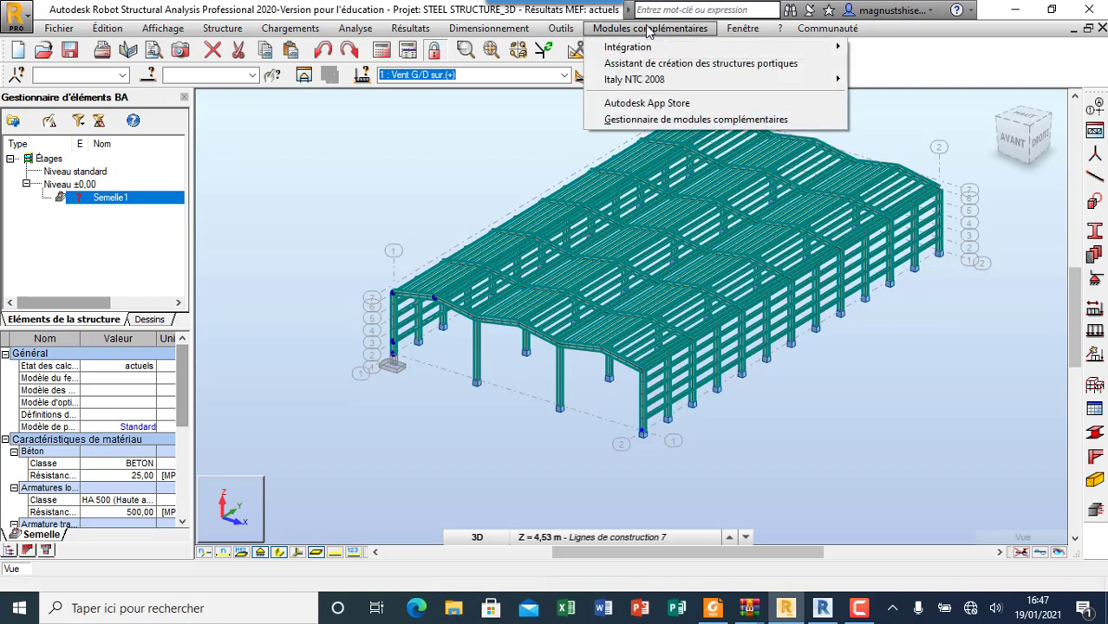
pyautogui.moveTo(663, 47)
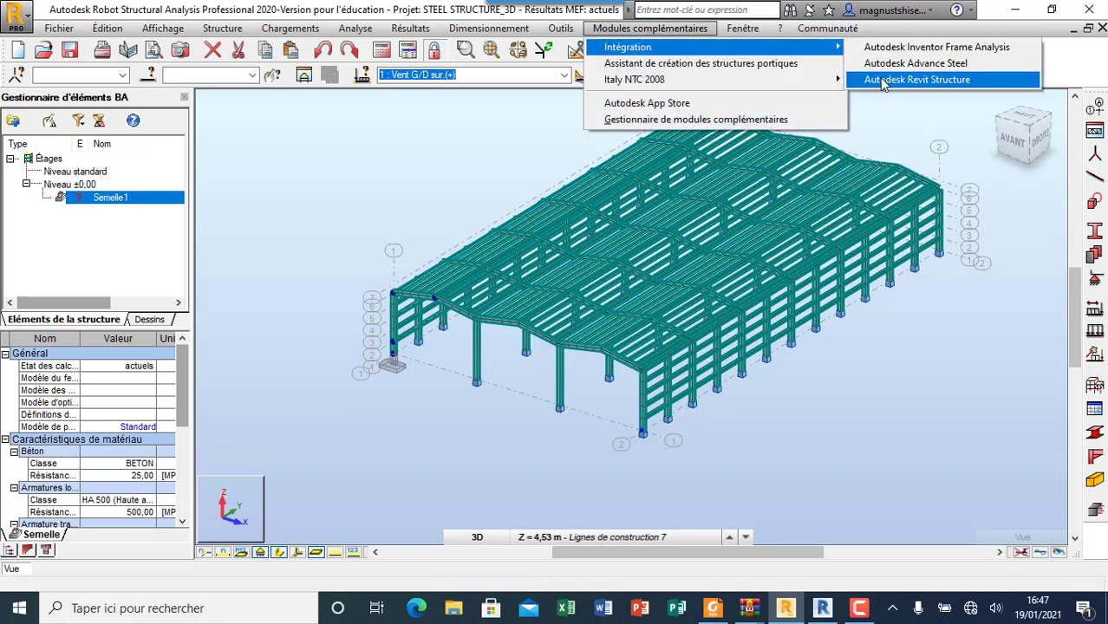
pyautogui.click(883, 80)
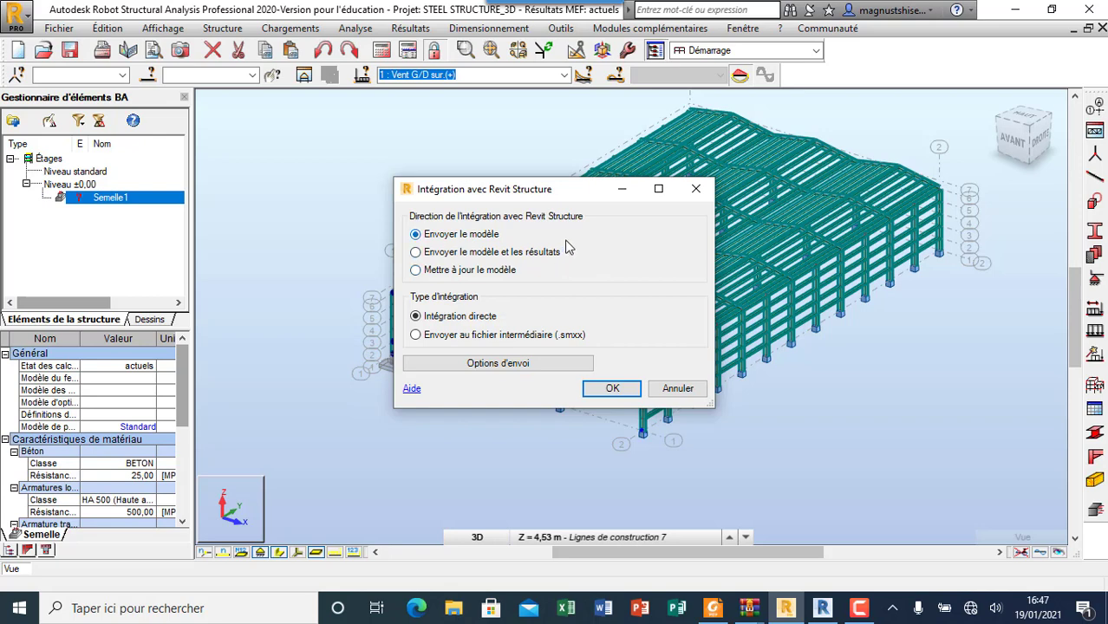
pyautogui.click(524, 367)
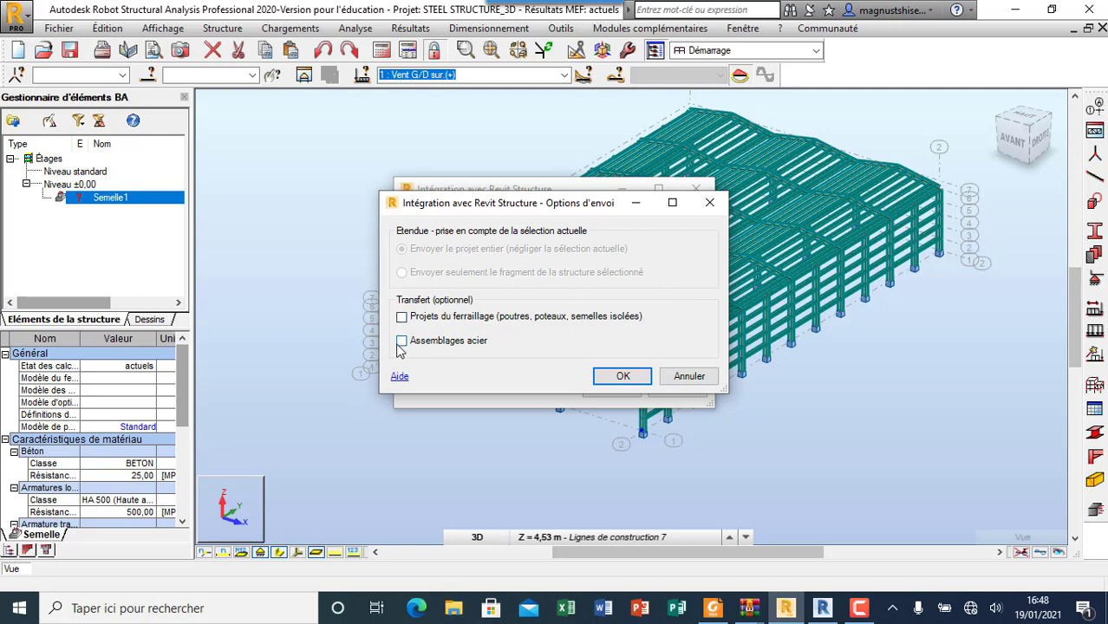
pyautogui.click(623, 378)
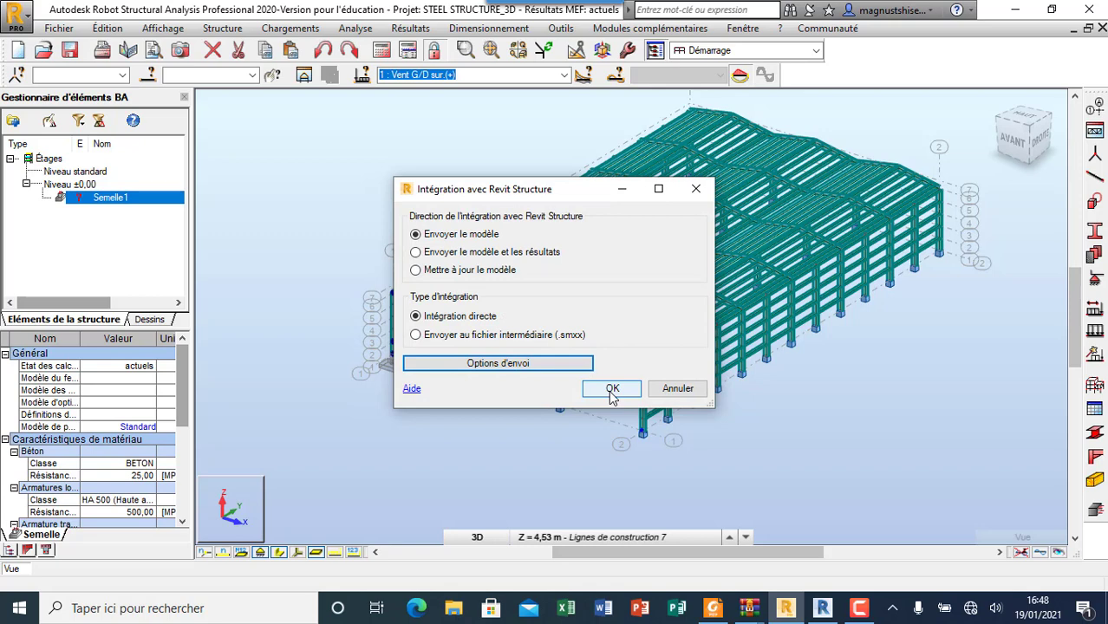
pyautogui.click(613, 390)
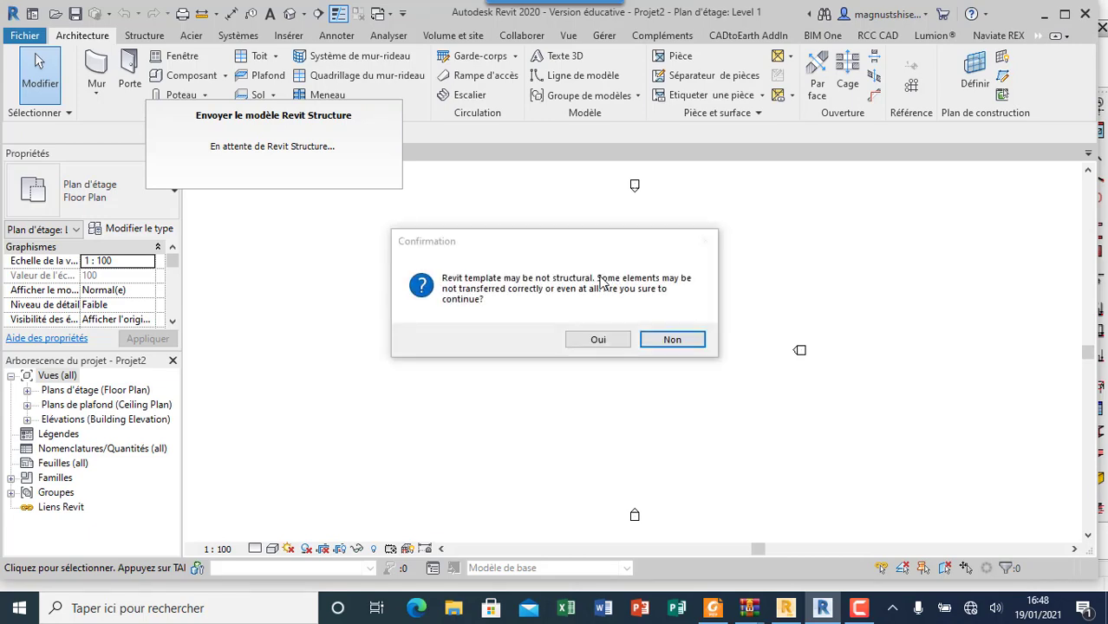
pyautogui.click(598, 340)
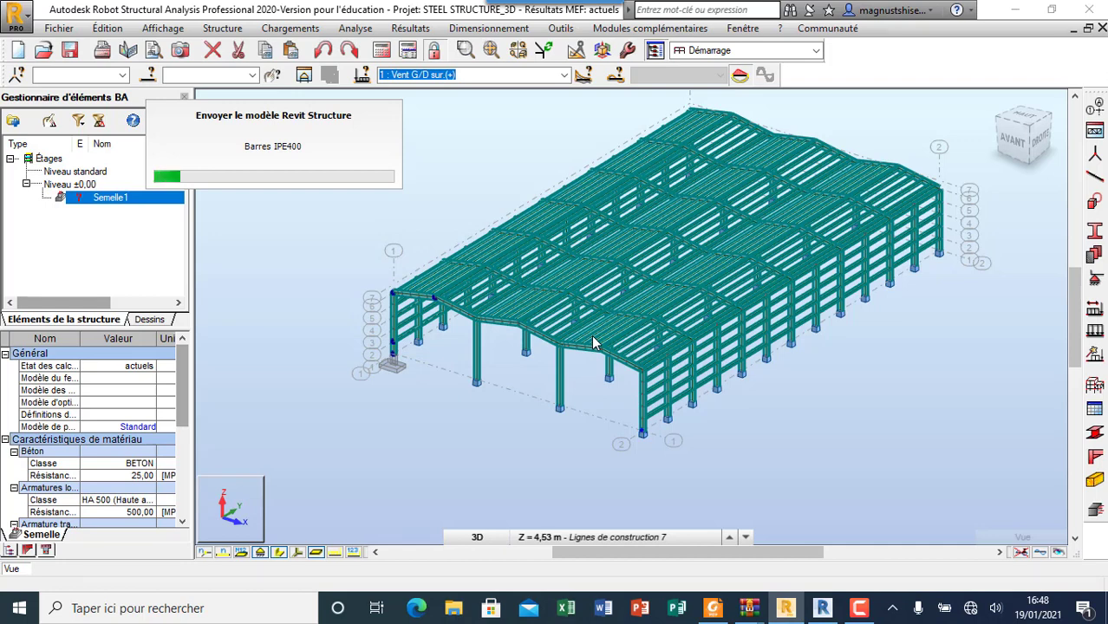
pyautogui.click(860, 612)
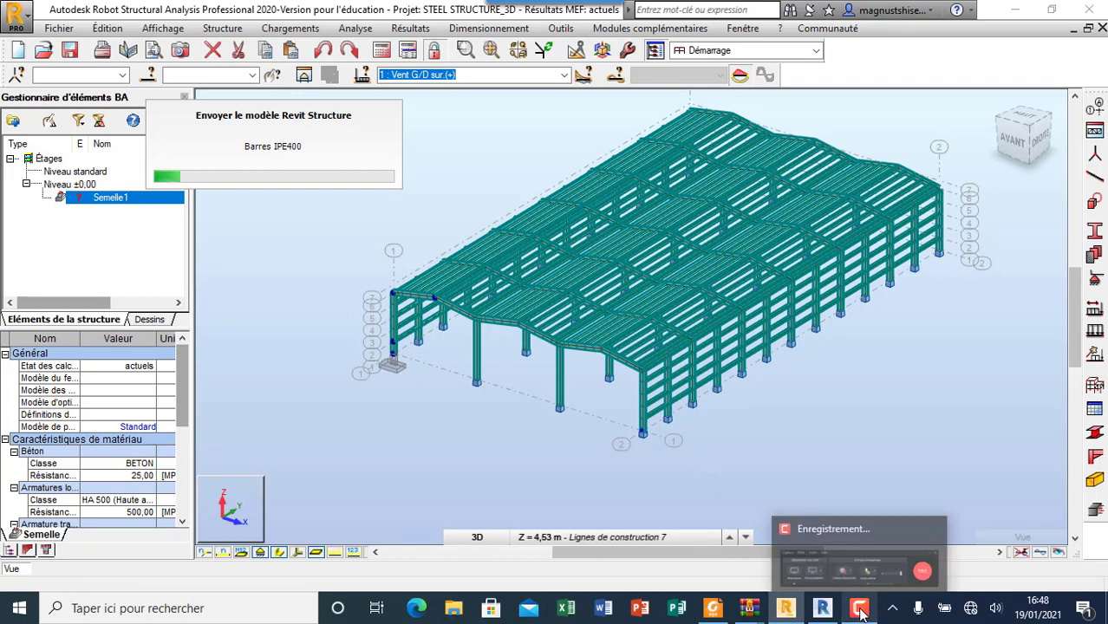
pyautogui.click(1026, 537)
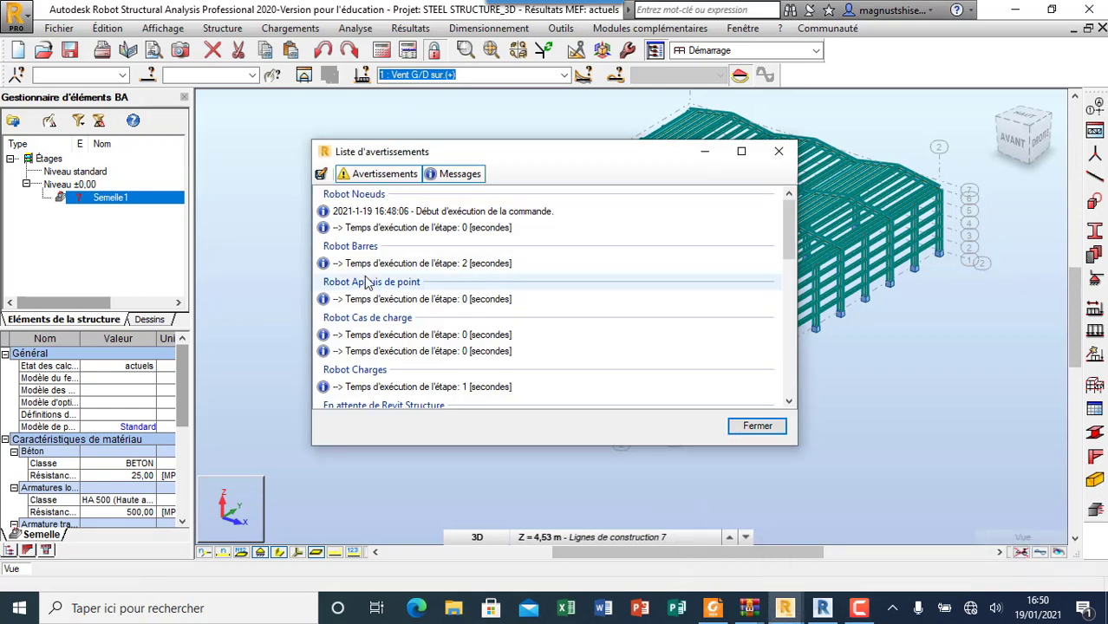
# Review the transfer's list of warnings and messages, especially the steel connection entries, and close it
pyautogui.scroll(-5, 420, 295)
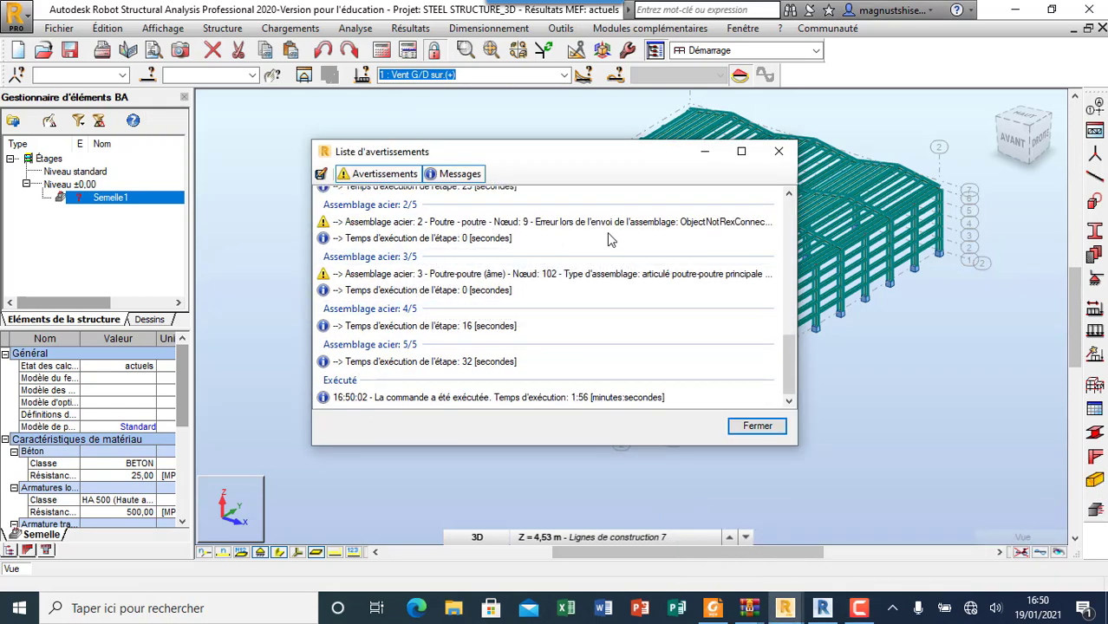
pyautogui.scroll(10, 507, 275)
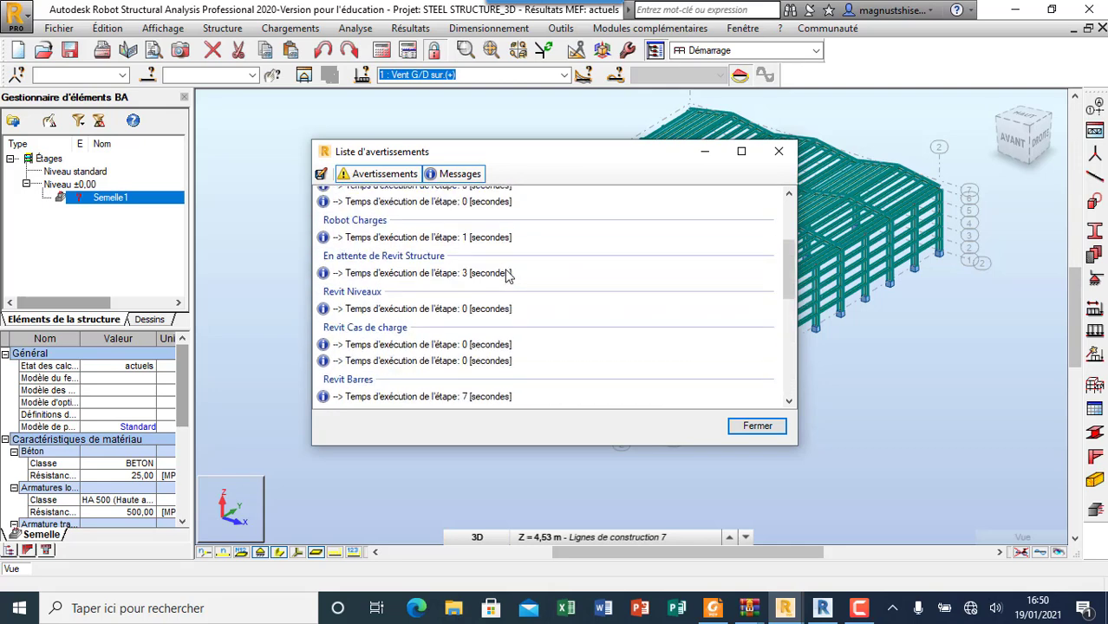
pyautogui.scroll(-10, 655, 344)
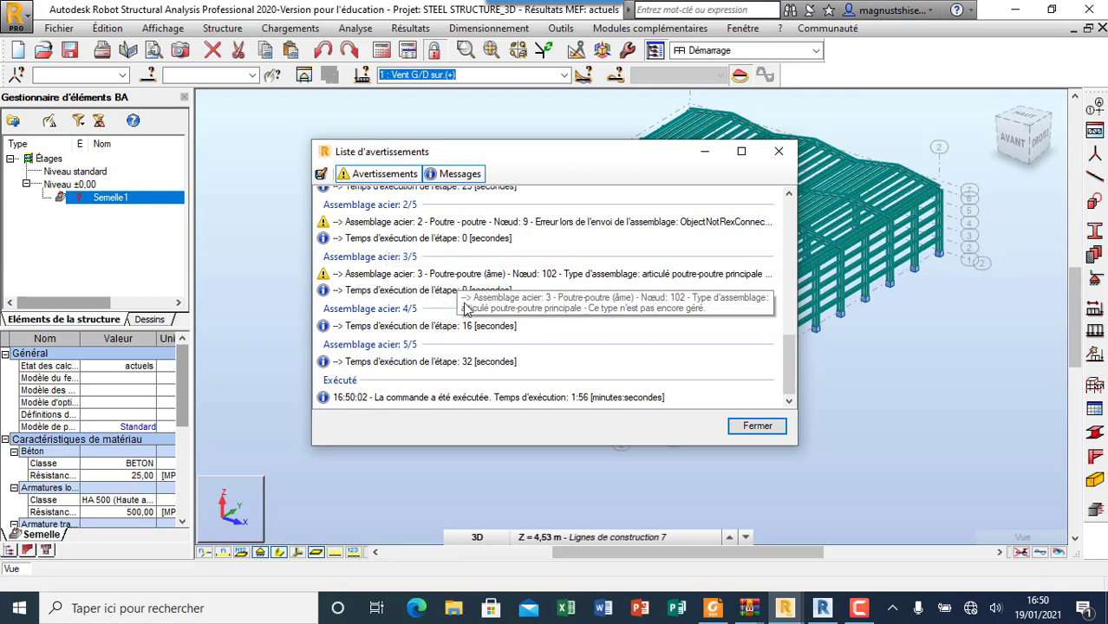
pyautogui.scroll(10, 455, 317)
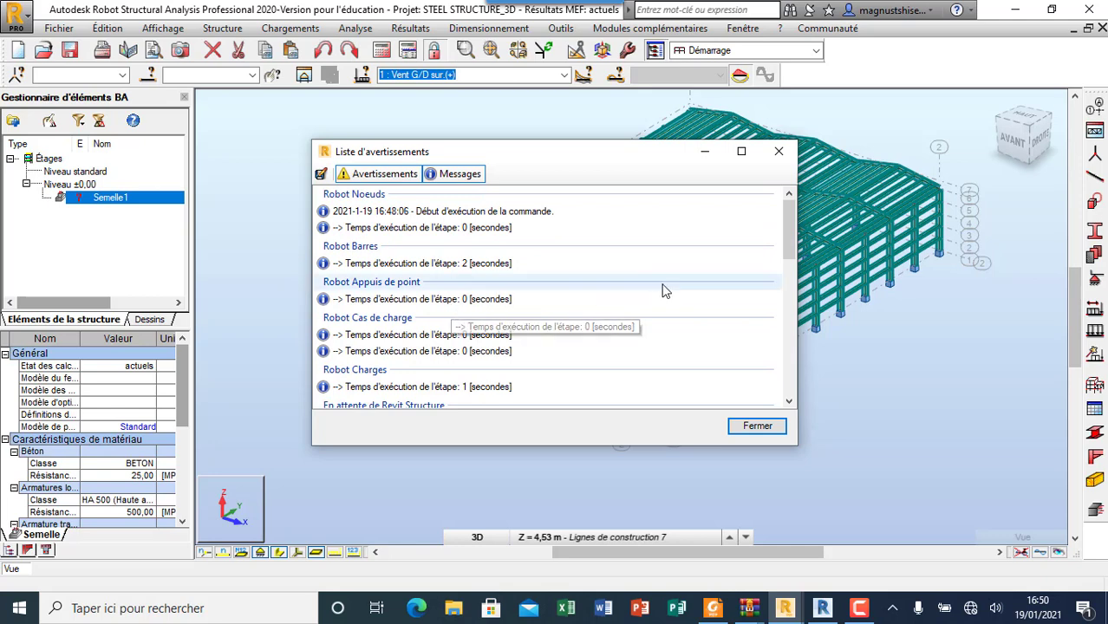
pyautogui.click(757, 426)
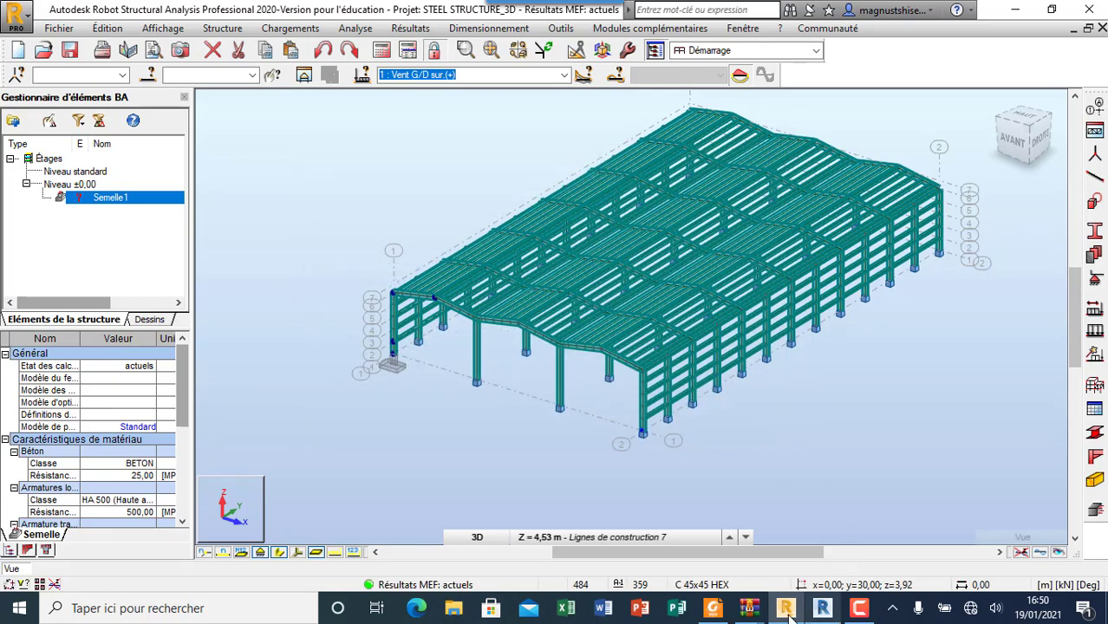
# Switch to Revit and open the default 3D view of the transferred steel structure
pyautogui.click(824, 610)
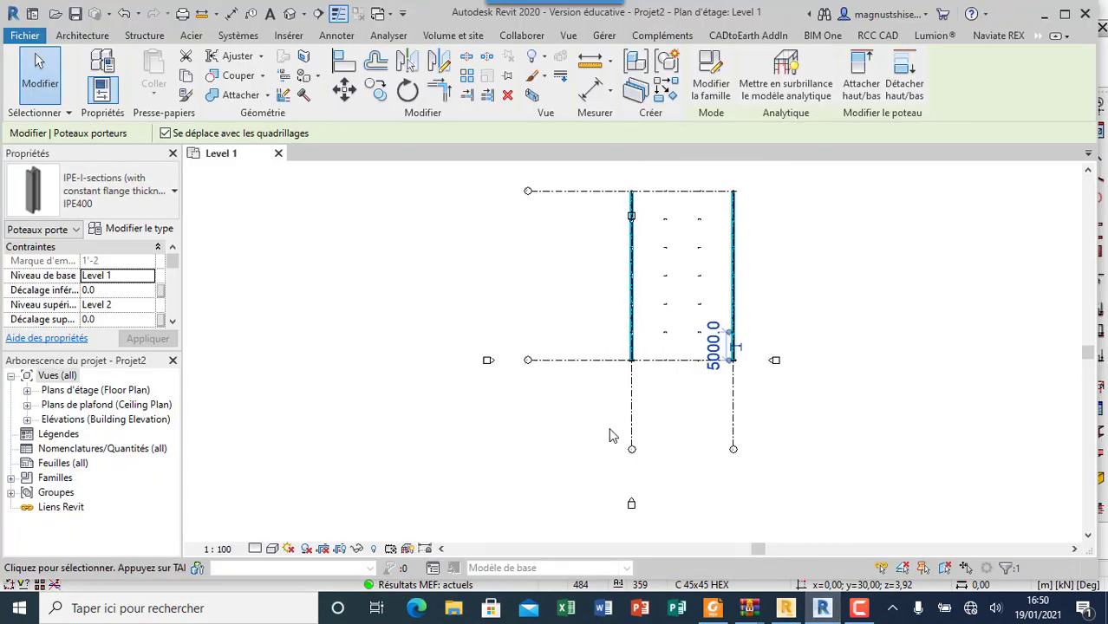
pyautogui.scroll(1, 688, 254)
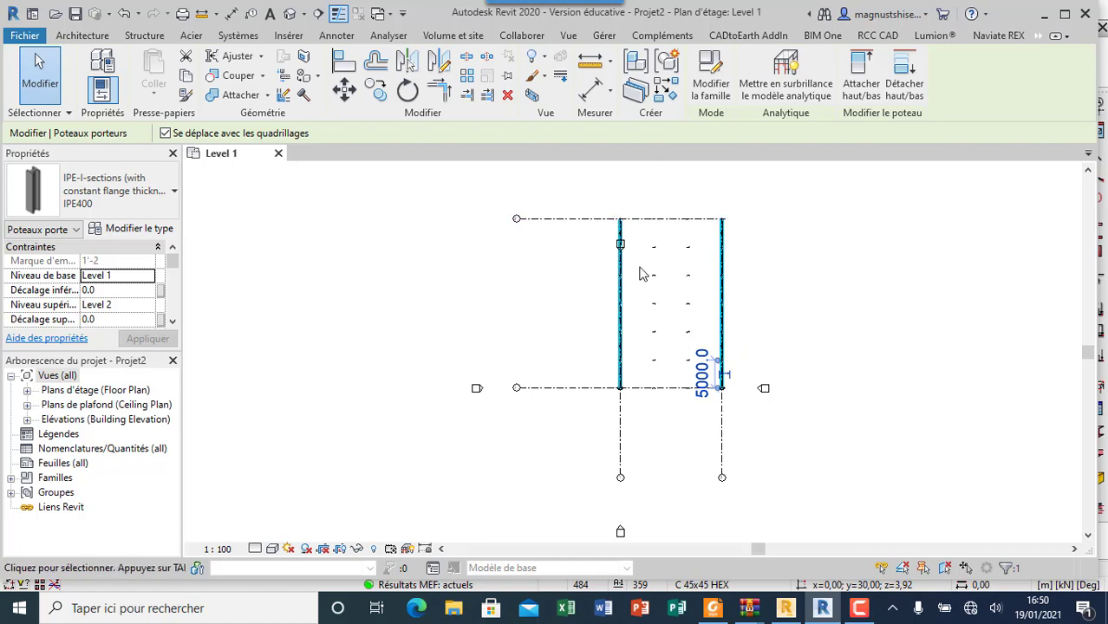
pyautogui.click(291, 14)
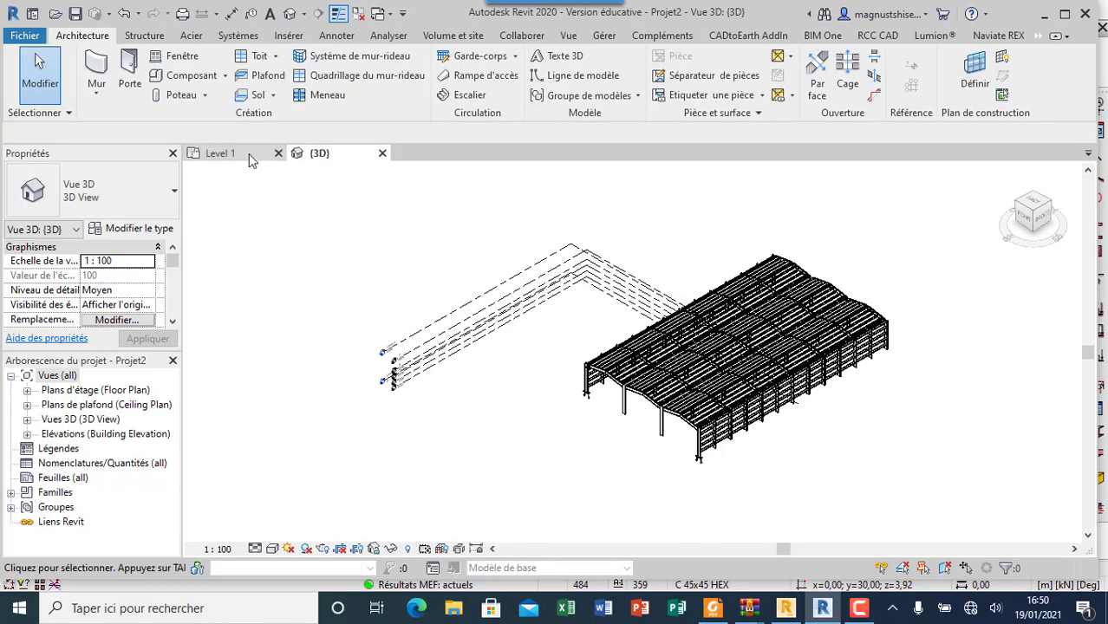
# Return to the Level 1 floor plan and examine the transferred grid lines and their labels
pyautogui.click(247, 157)
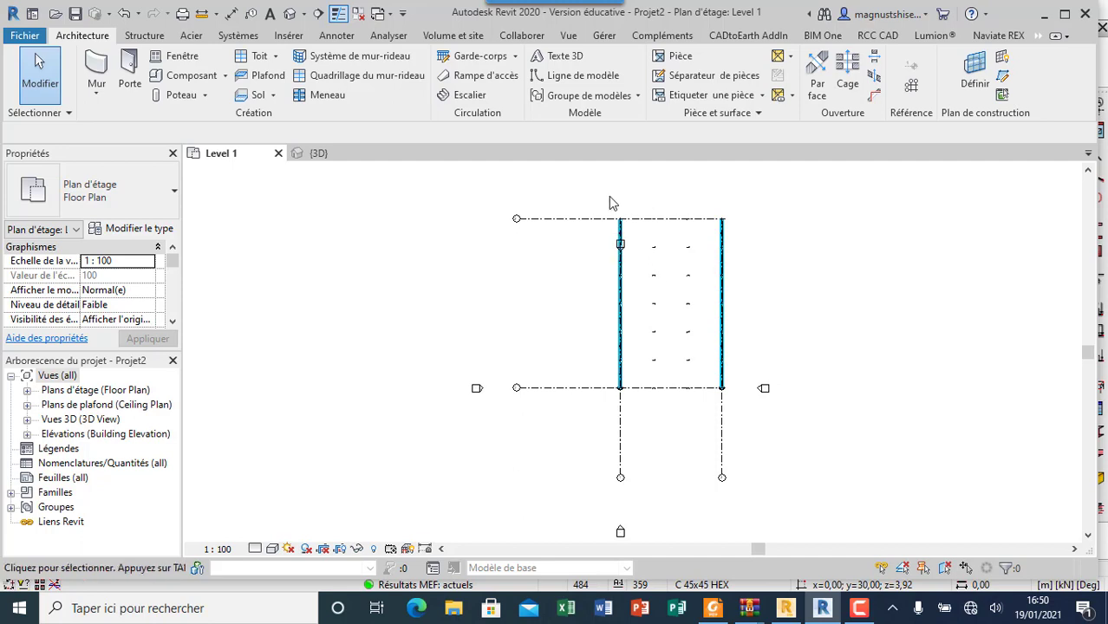
pyautogui.scroll(5, 528, 216)
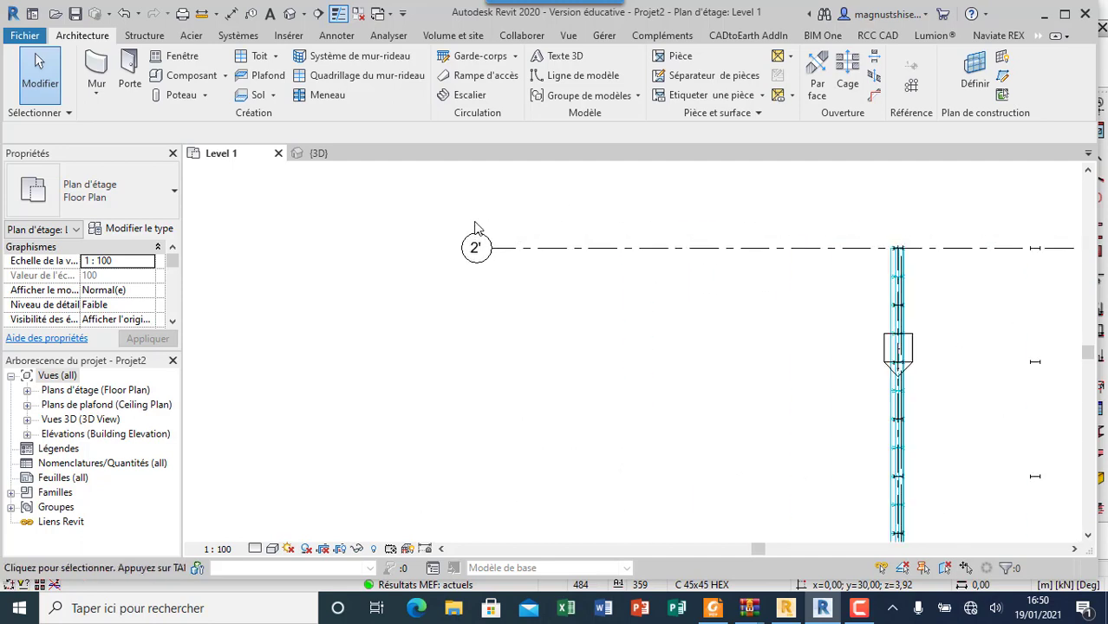
pyautogui.scroll(-5, 421, 252)
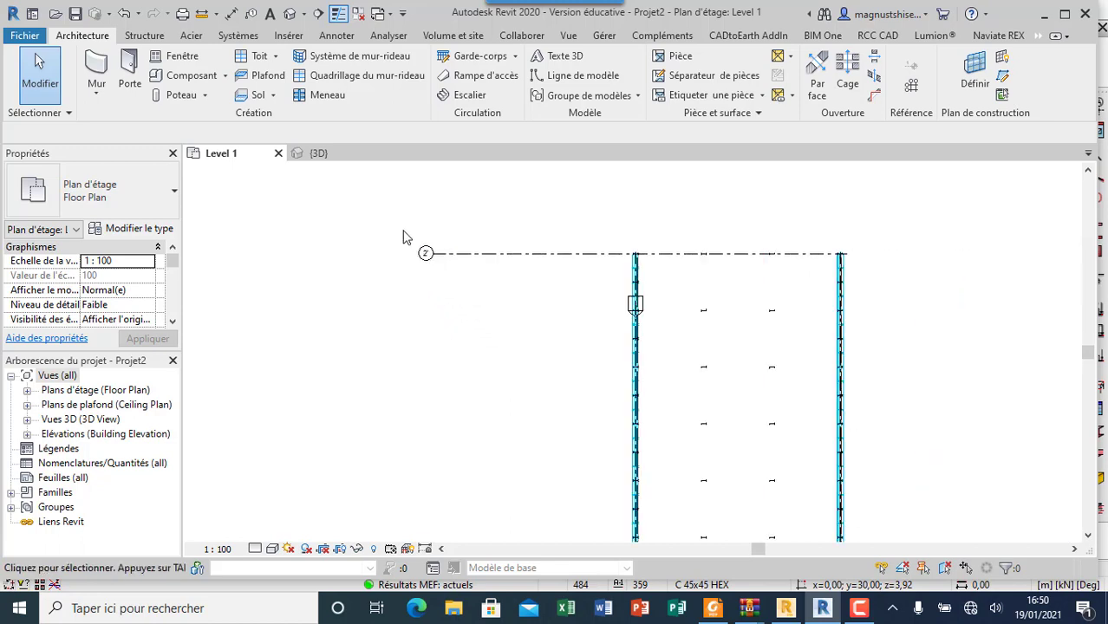
pyautogui.scroll(5, 435, 388)
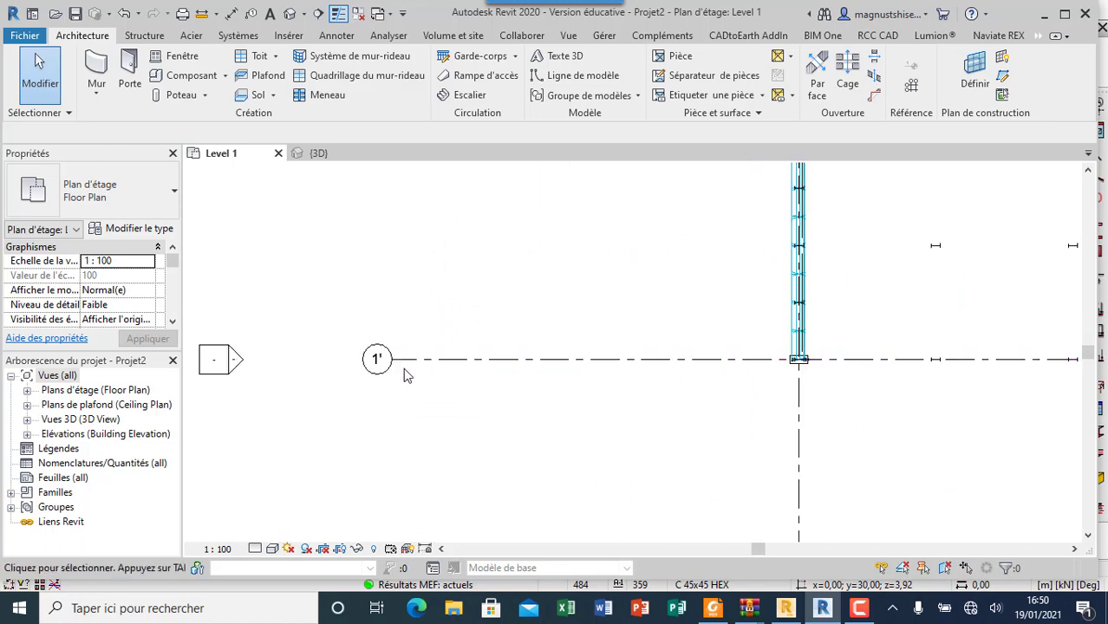
pyautogui.scroll(-5, 378, 355)
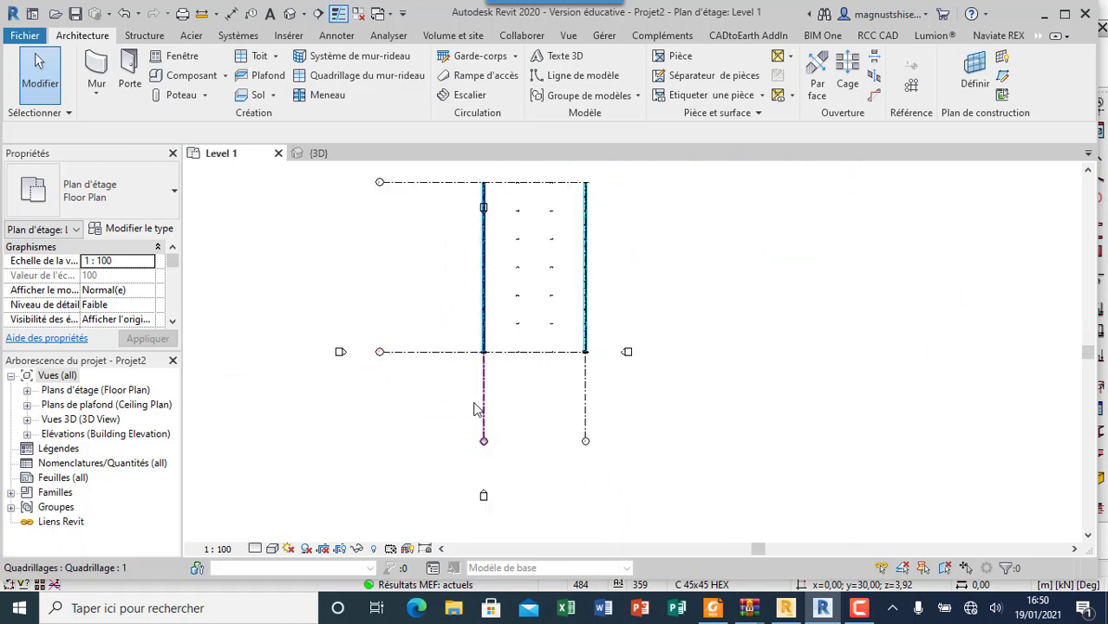
# Examine the column rows and the framing between the grid lines in the Level 1 floor plan
pyautogui.scroll(5, 455, 460)
pyautogui.scroll(-4, 552, 462)
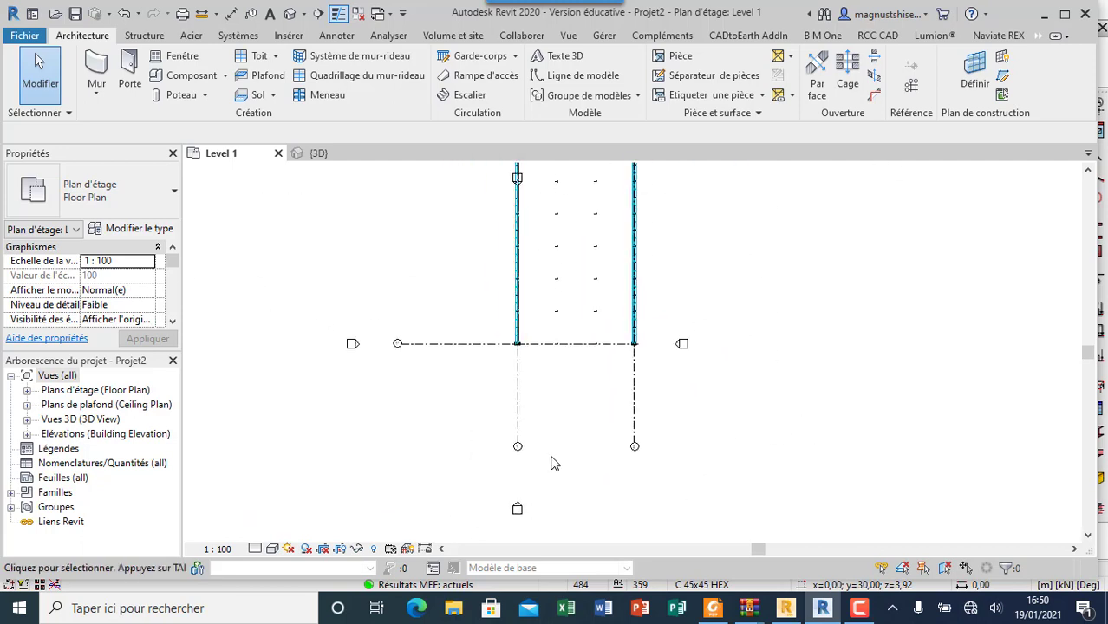
pyautogui.scroll(-3, 557, 451)
pyautogui.scroll(5, 558, 331)
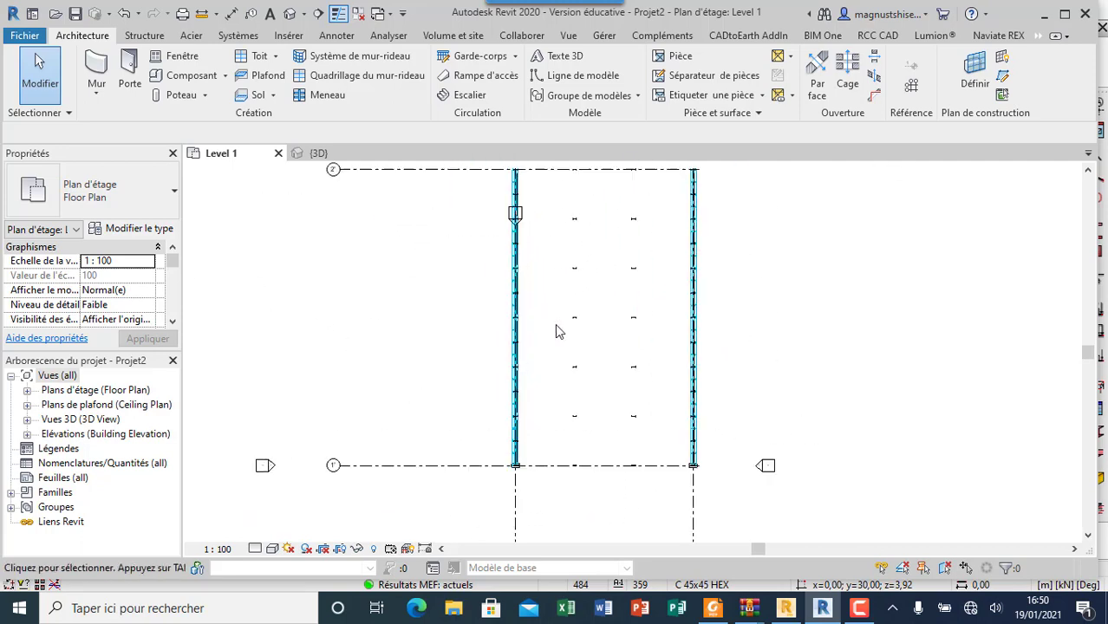
pyautogui.scroll(2, 579, 371)
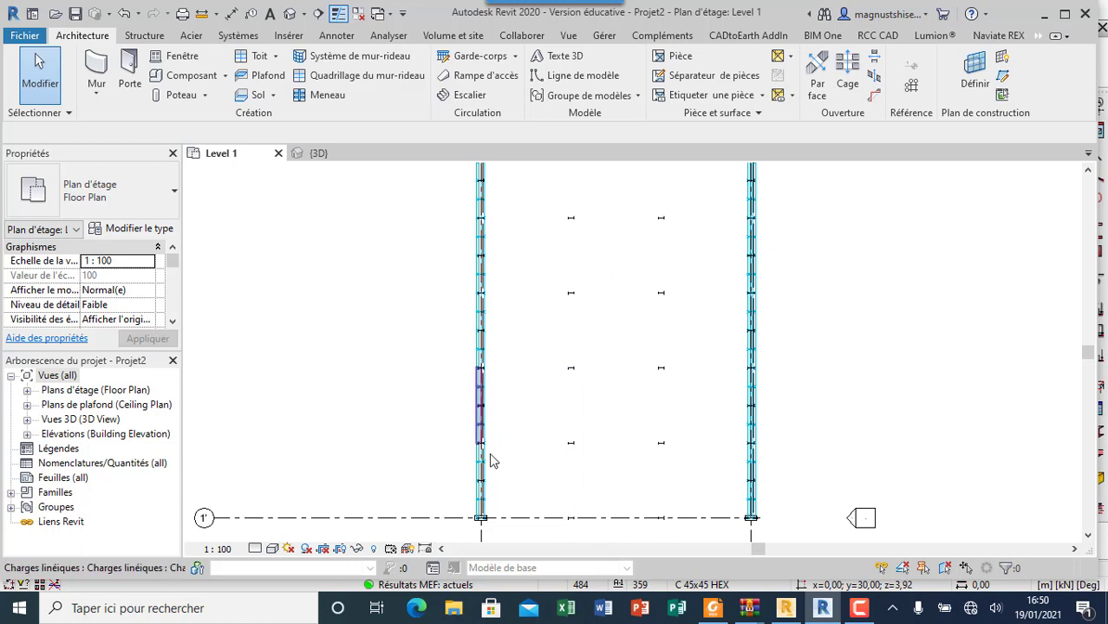
pyautogui.scroll(3, 485, 452)
pyautogui.scroll(-5, 480, 336)
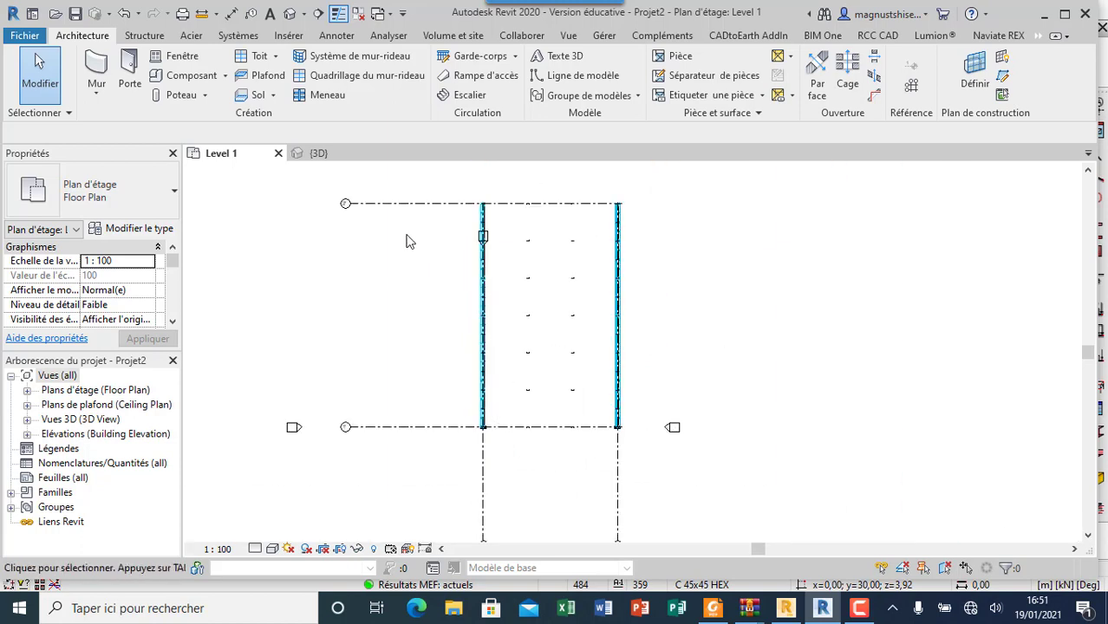
pyautogui.scroll(2, 542, 420)
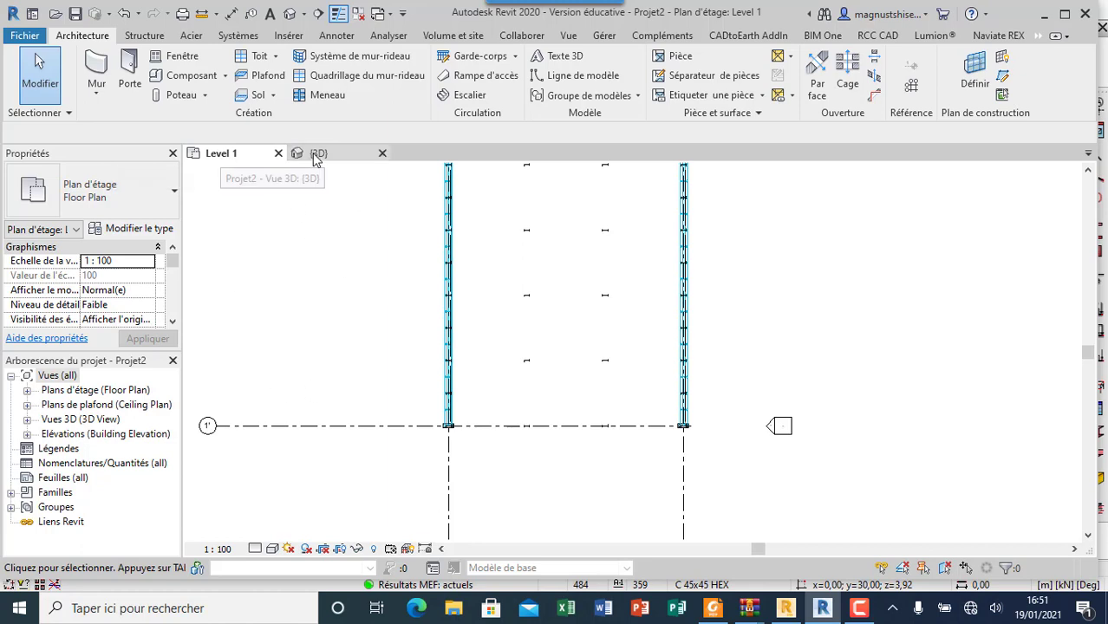
# Open the East building elevation of the transferred structure
pyautogui.click(26, 435)
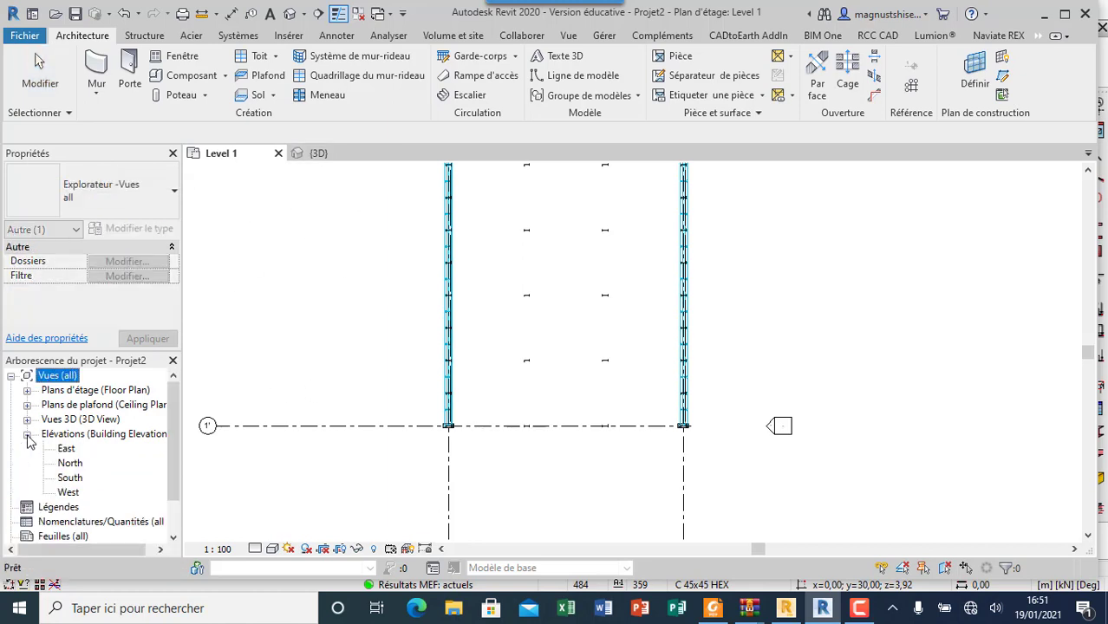
pyautogui.doubleClick(77, 450)
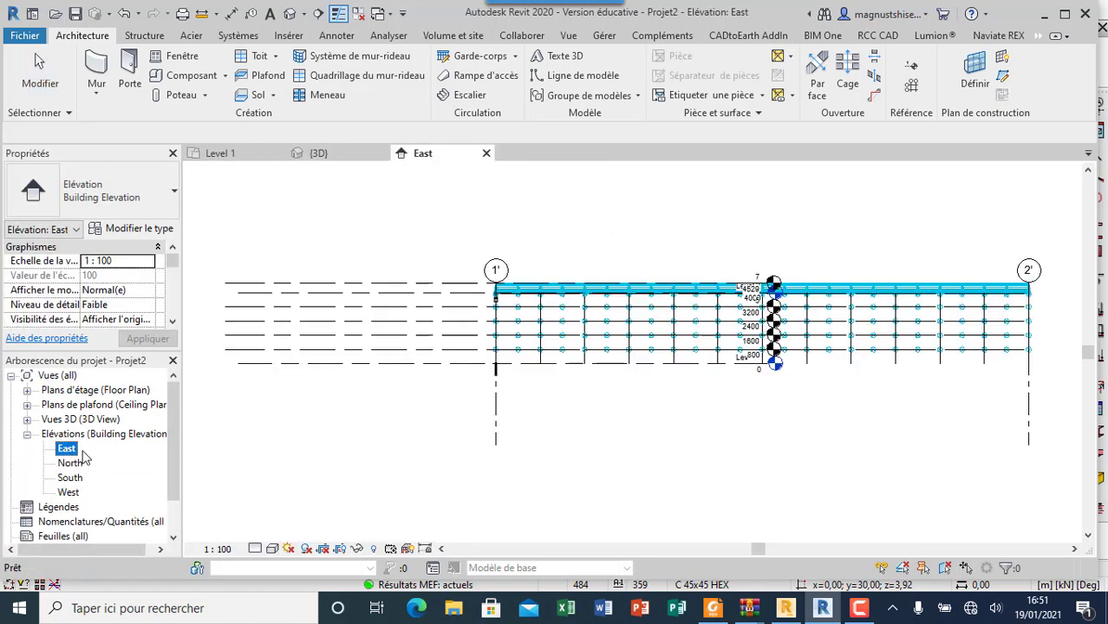
pyautogui.scroll(-2, 450, 402)
pyautogui.scroll(3, 694, 373)
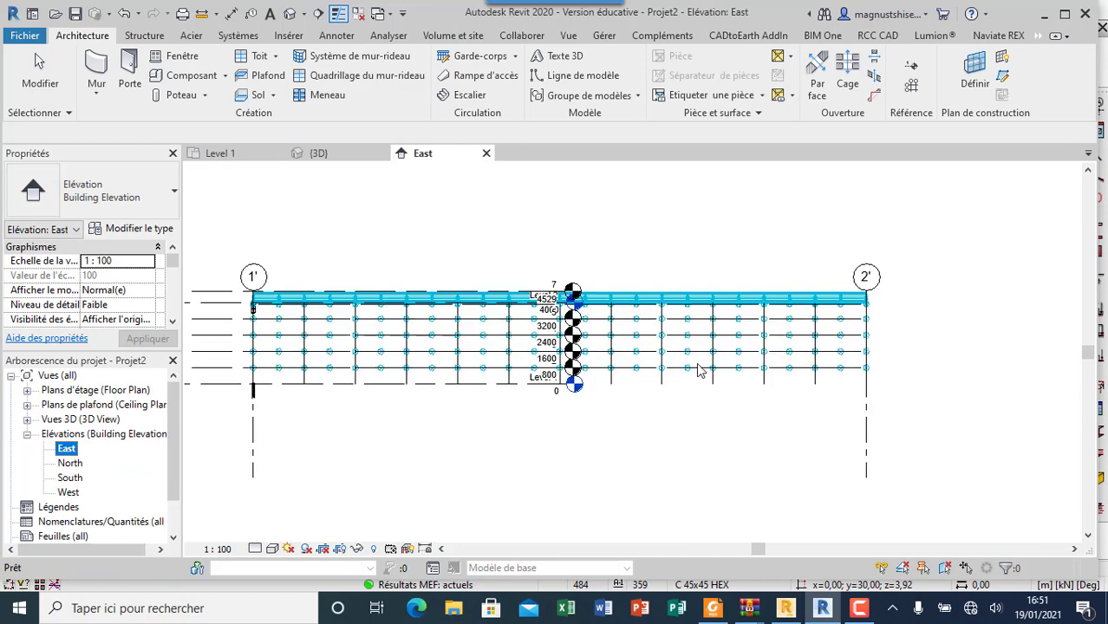
pyautogui.click(872, 264)
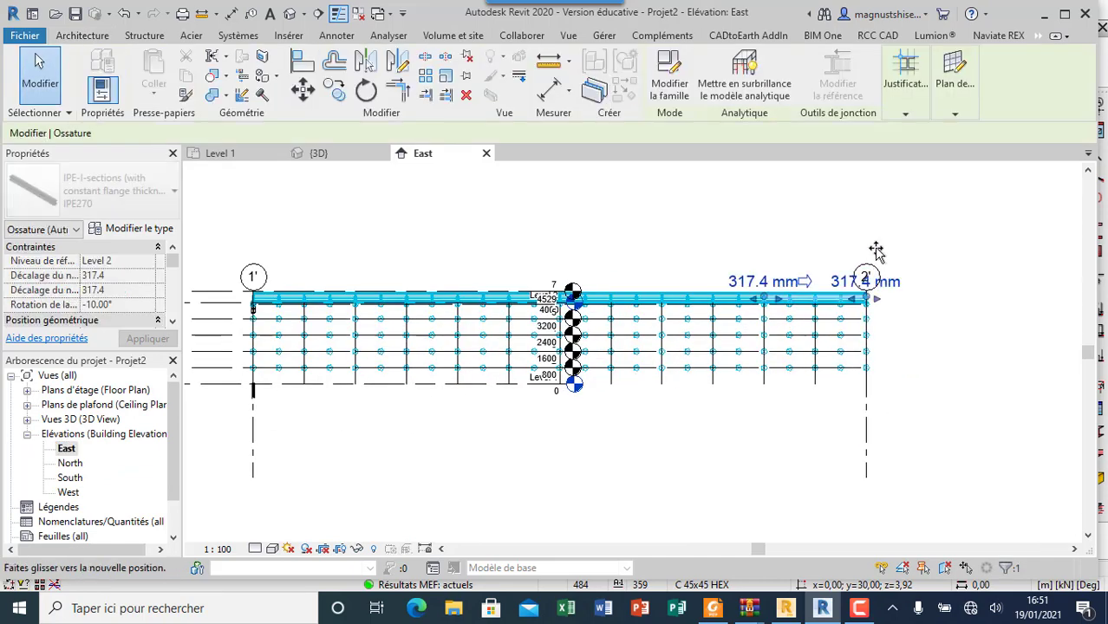
pyautogui.click(924, 298)
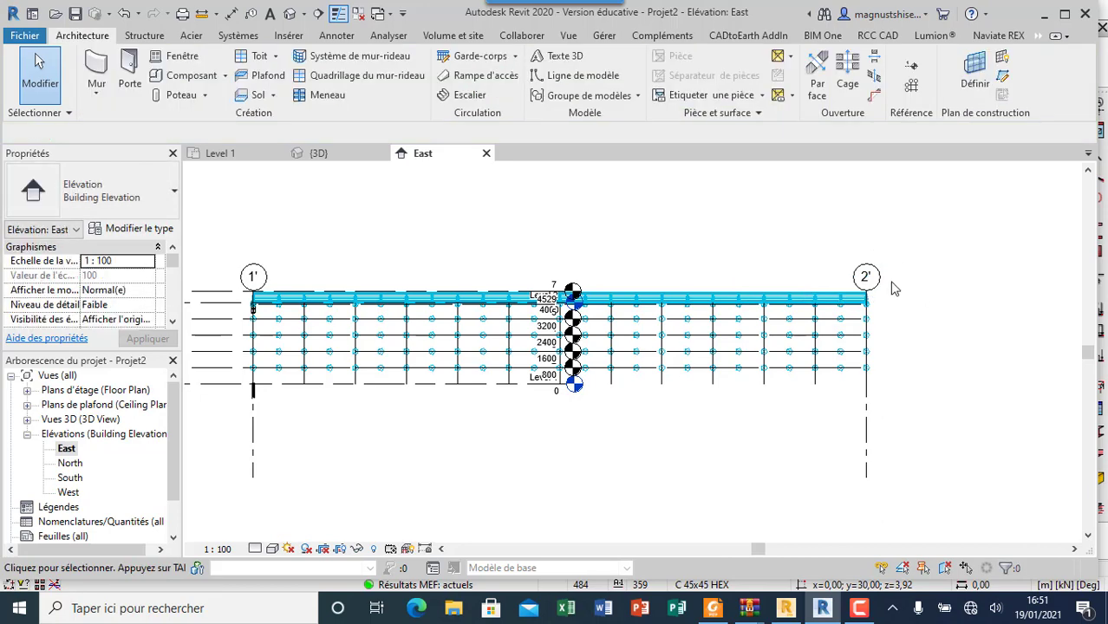
pyautogui.scroll(5, 864, 311)
pyautogui.click(827, 323)
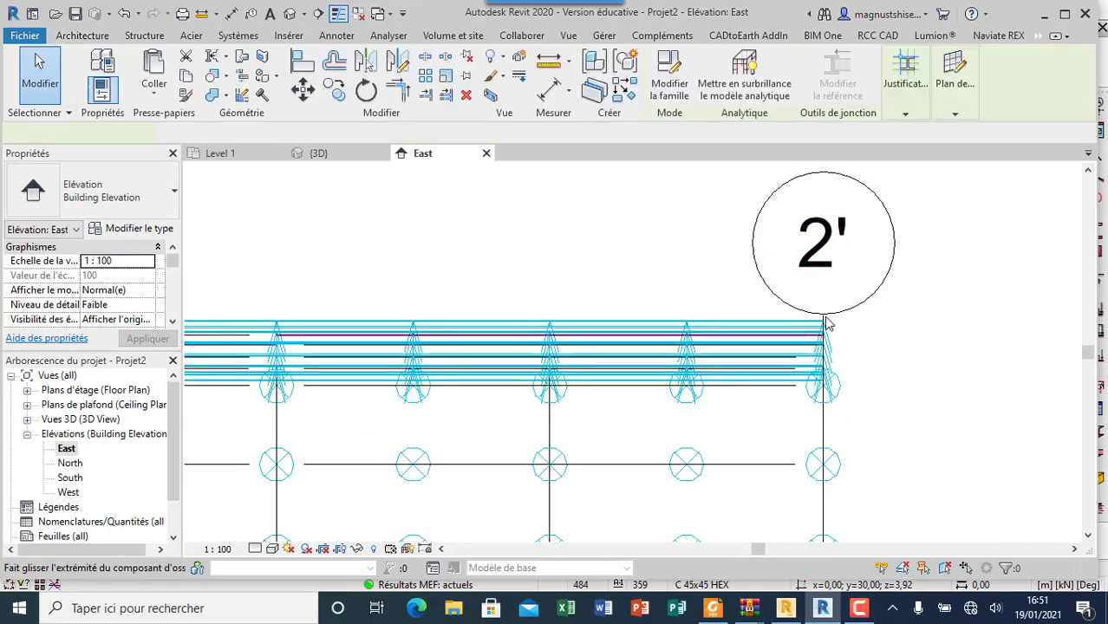
pyautogui.click(855, 323)
# Raise the aligned heads of grids 1' and 2' clear above the roof framing in the East elevation
pyautogui.scroll(3, 822, 326)
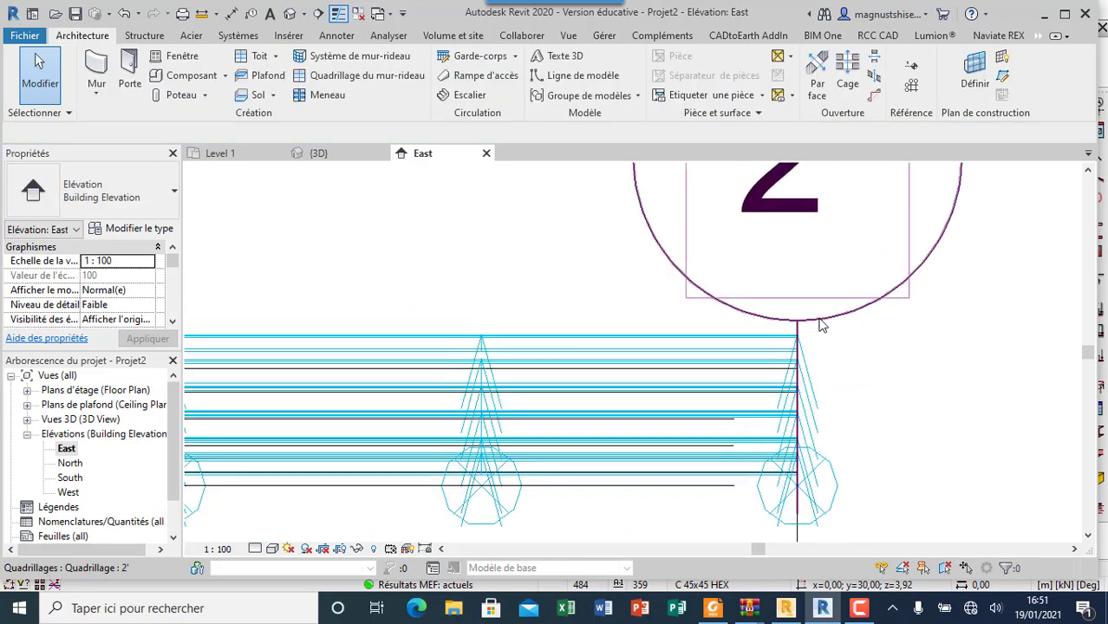
pyautogui.click(806, 323)
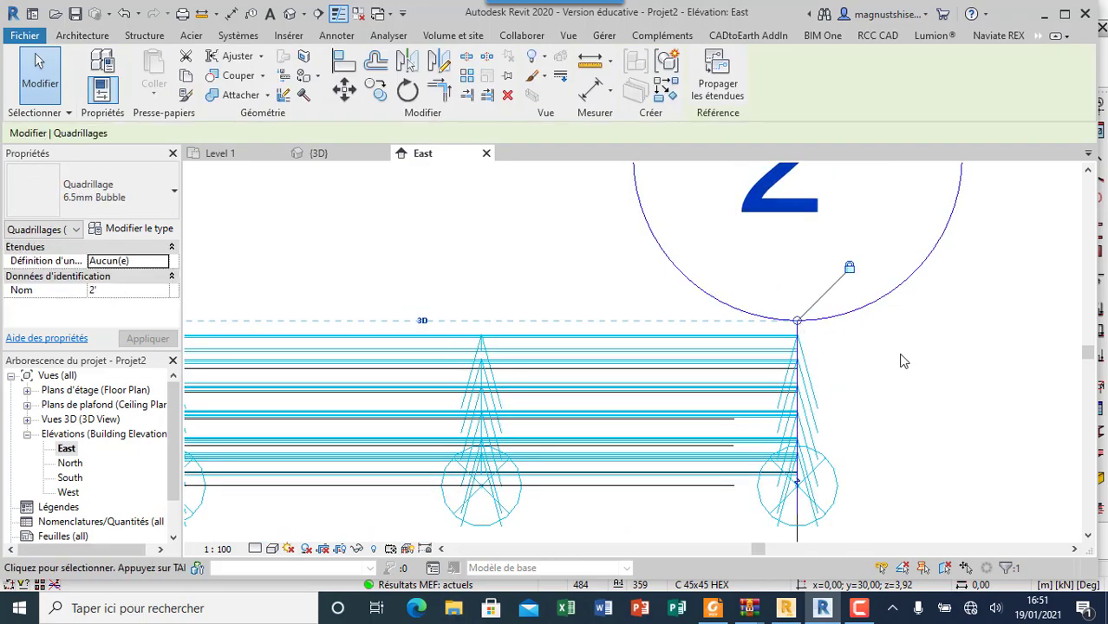
pyautogui.scroll(-4, 902, 361)
pyautogui.scroll(2, 945, 347)
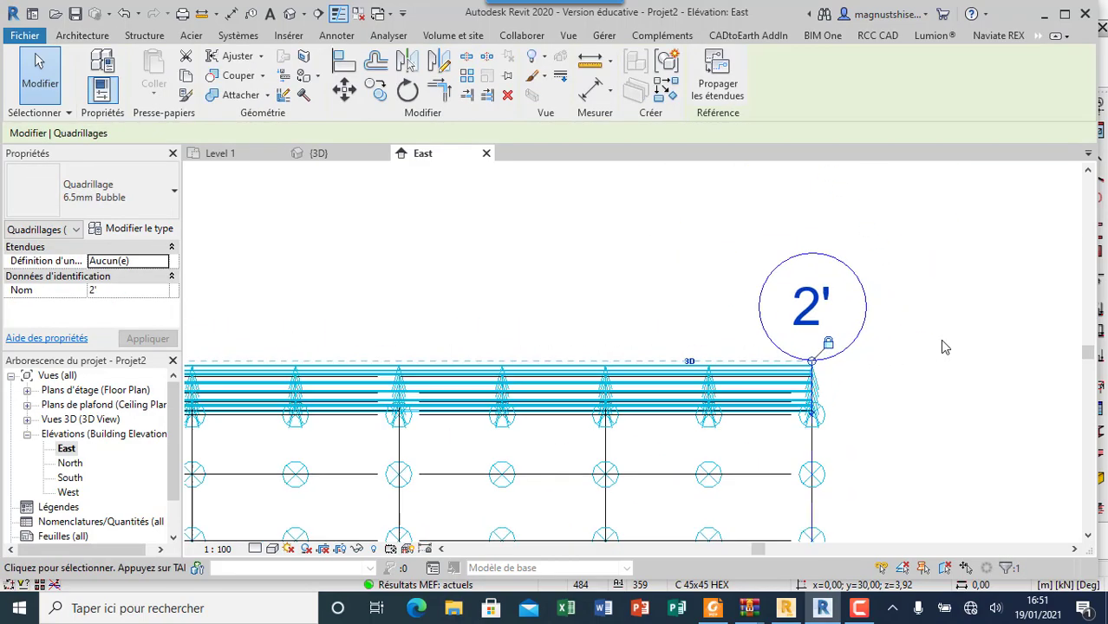
pyautogui.moveTo(812, 361); pyautogui.dragTo(813, 243)
pyautogui.scroll(-4, 922, 353)
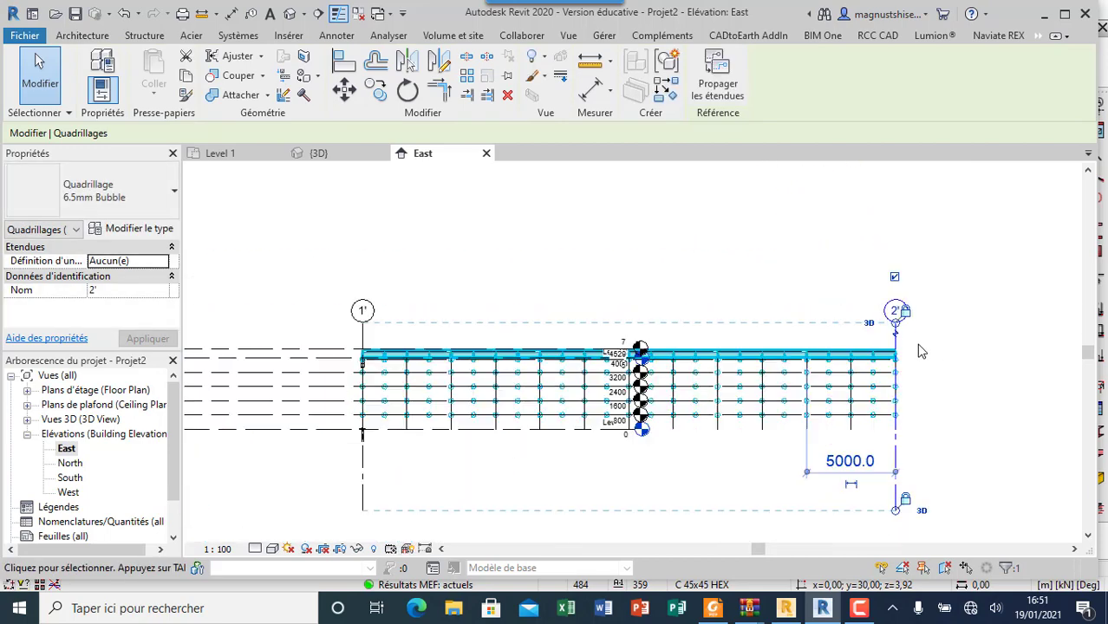
pyautogui.click(702, 292)
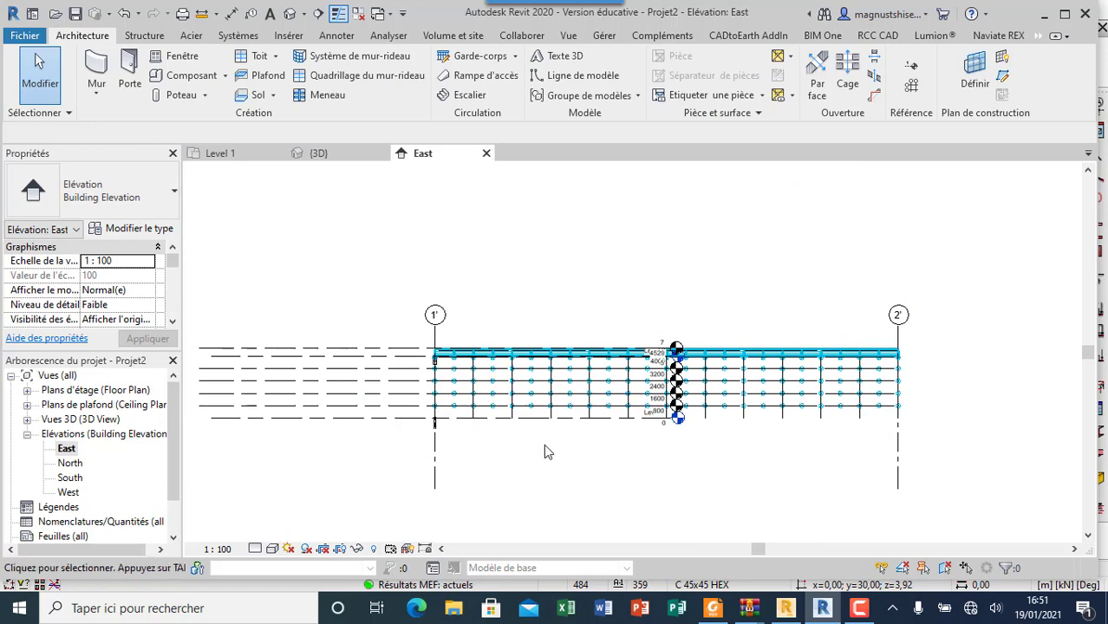
# Shorten the overlong ends of all level lines, through level 7 and Level 2, so they stop just outside grid 1'
pyautogui.scroll(-2, 564, 438)
pyautogui.scroll(2, 425, 416)
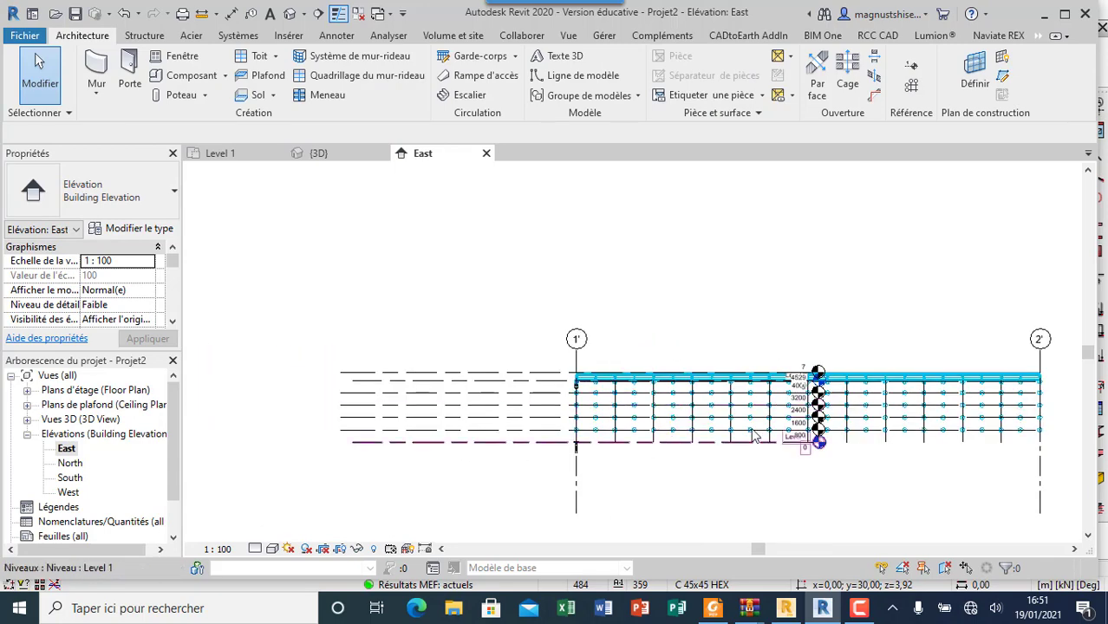
pyautogui.scroll(1, 341, 395)
pyautogui.scroll(1, 341, 395)
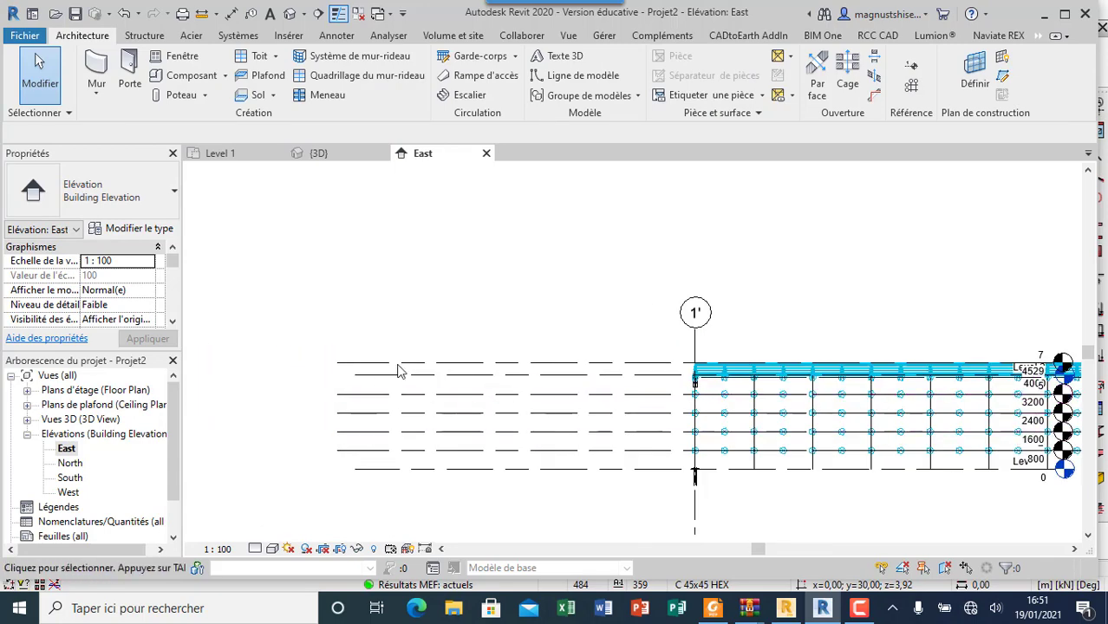
pyautogui.click(371, 363)
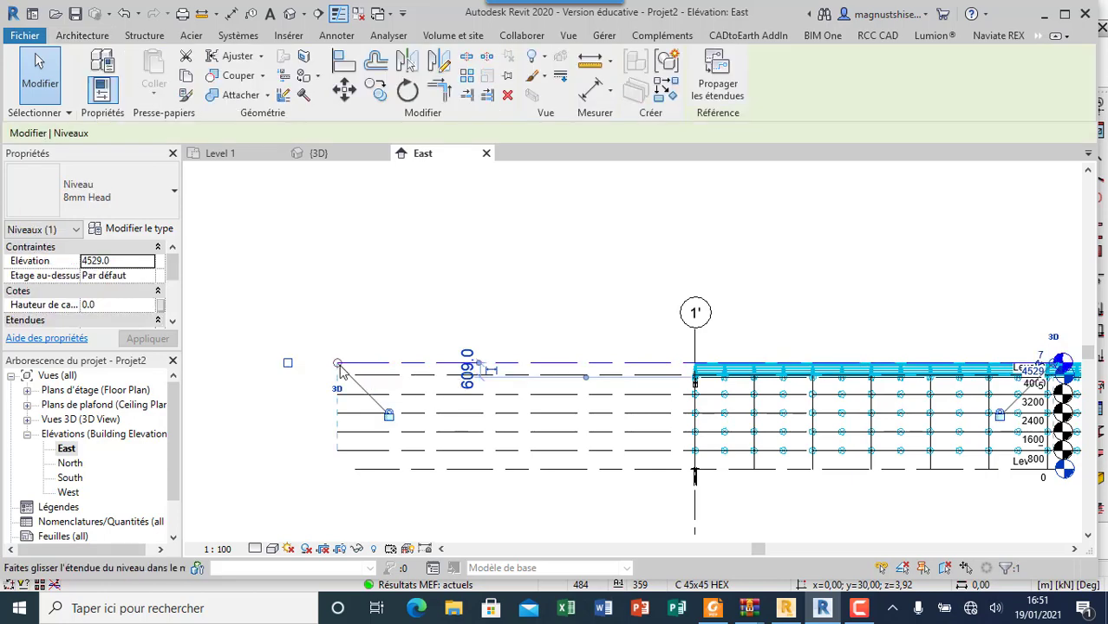
pyautogui.moveTo(338, 365); pyautogui.dragTo(592, 365)
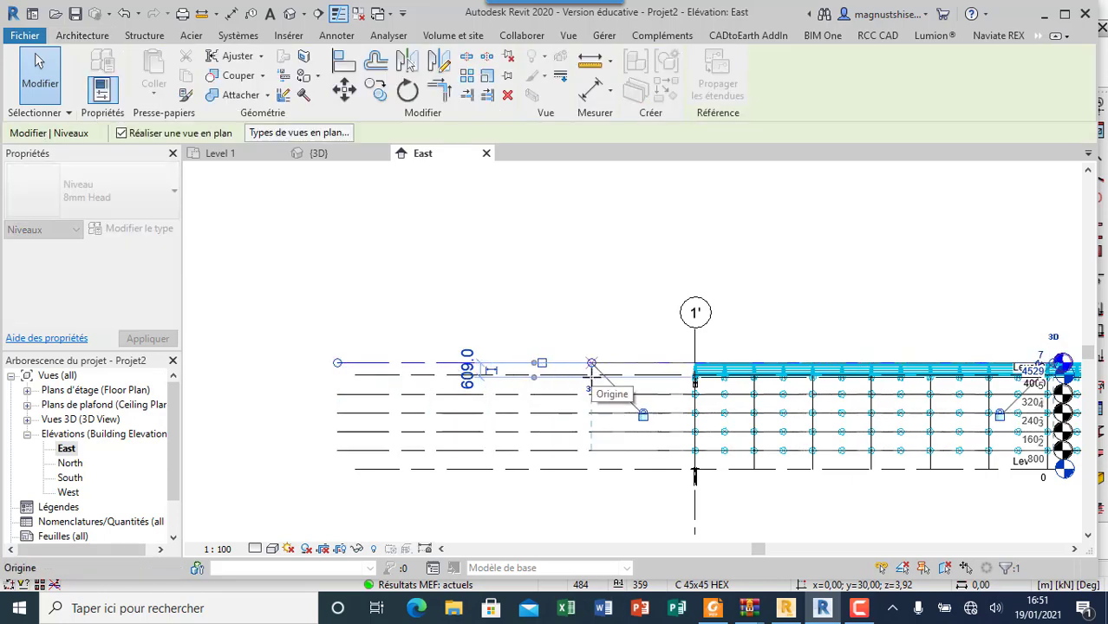
pyautogui.click(356, 377)
pyautogui.moveTo(571, 376)
pyautogui.mouseDown()
pyautogui.moveTo(605, 375)
pyautogui.moveTo(591, 376)
pyautogui.mouseUp()
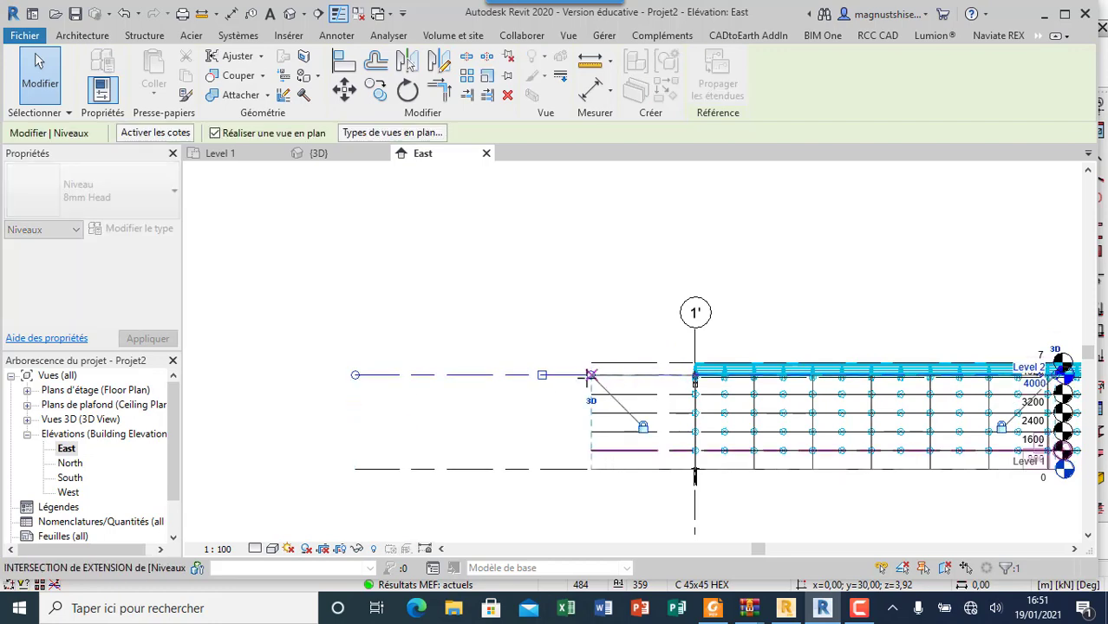
pyautogui.click(562, 490)
pyautogui.scroll(-3, 406, 423)
pyautogui.scroll(3, 570, 402)
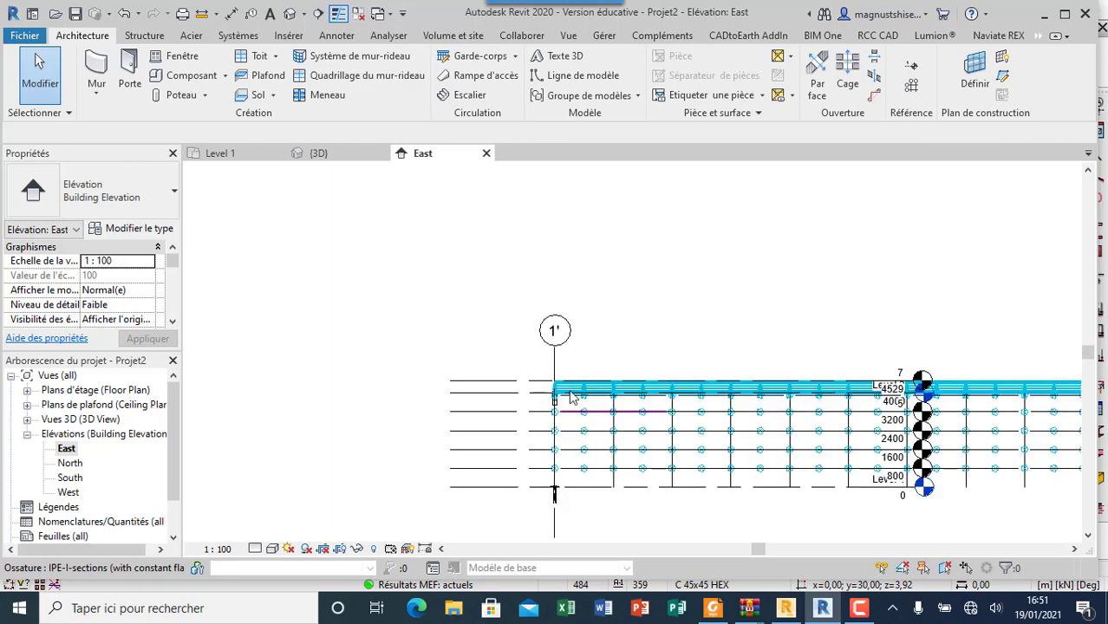
pyautogui.scroll(2, 545, 421)
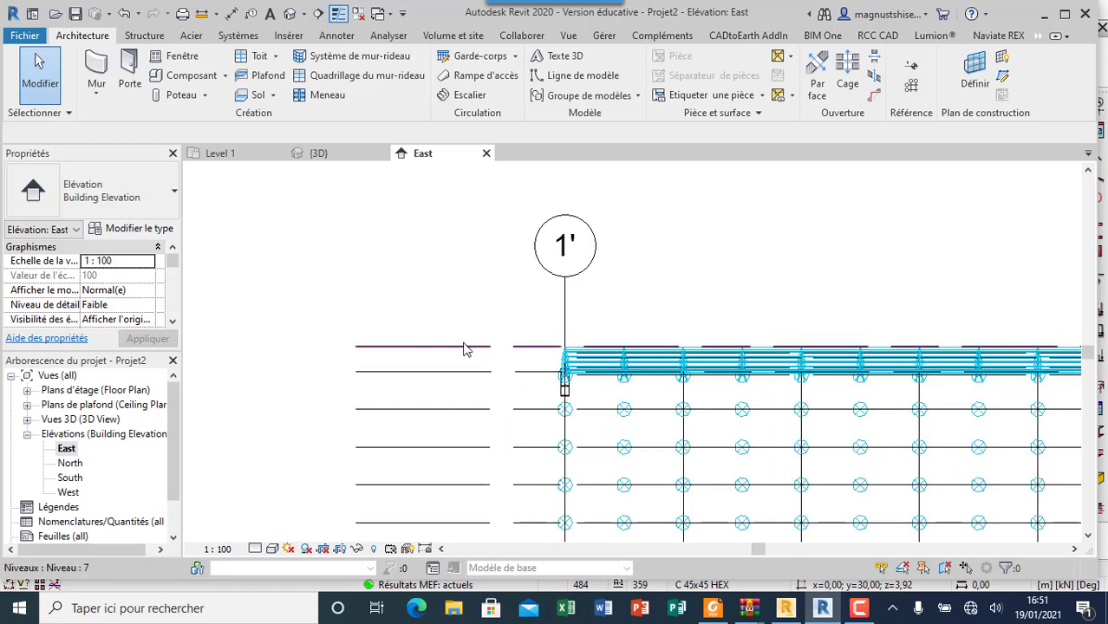
pyautogui.scroll(-3, 367, 360)
pyautogui.scroll(-1, 512, 397)
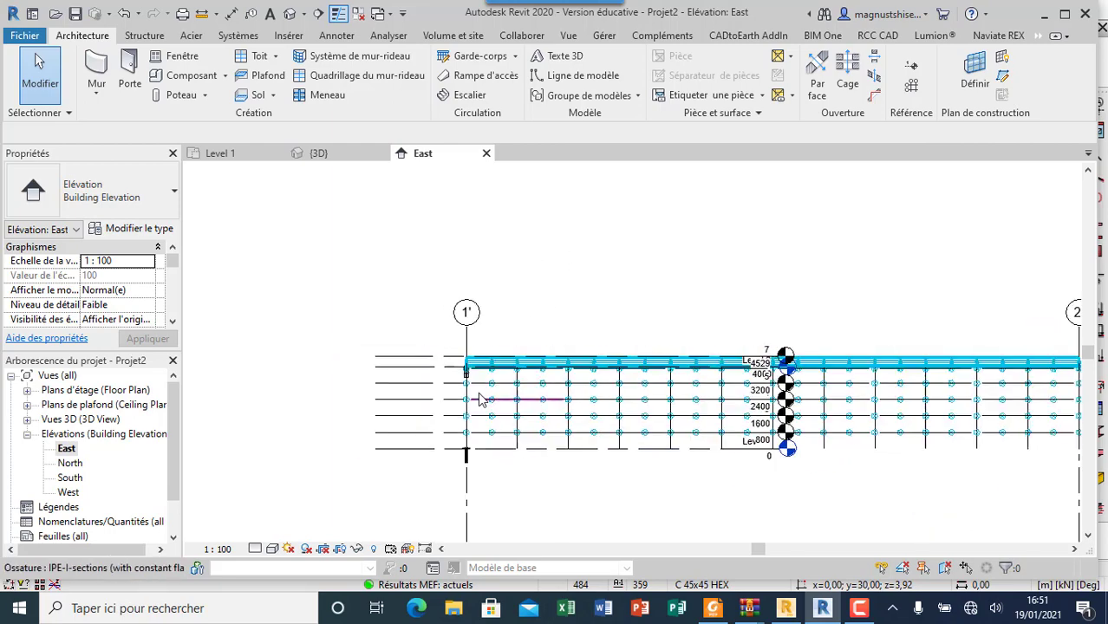
# Extend the level lines from Level 1's head end so that all level heads sit just beyond grid 2'
pyautogui.scroll(2, 725, 484)
pyautogui.scroll(3, 725, 393)
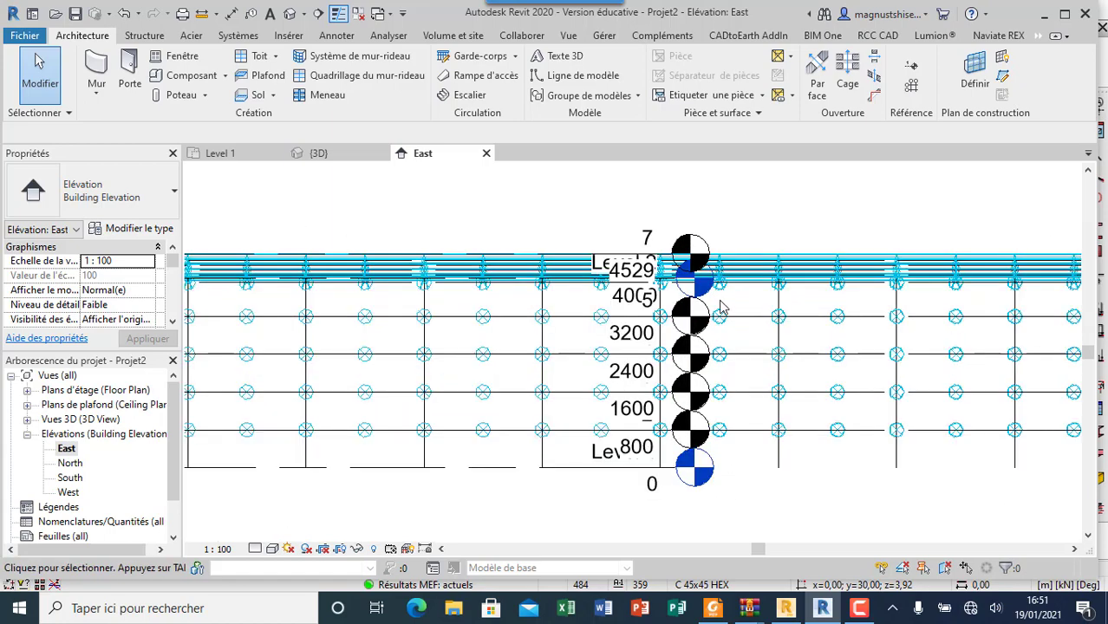
pyautogui.click(733, 403)
pyautogui.moveTo(556, 415); pyautogui.dragTo(861, 426)
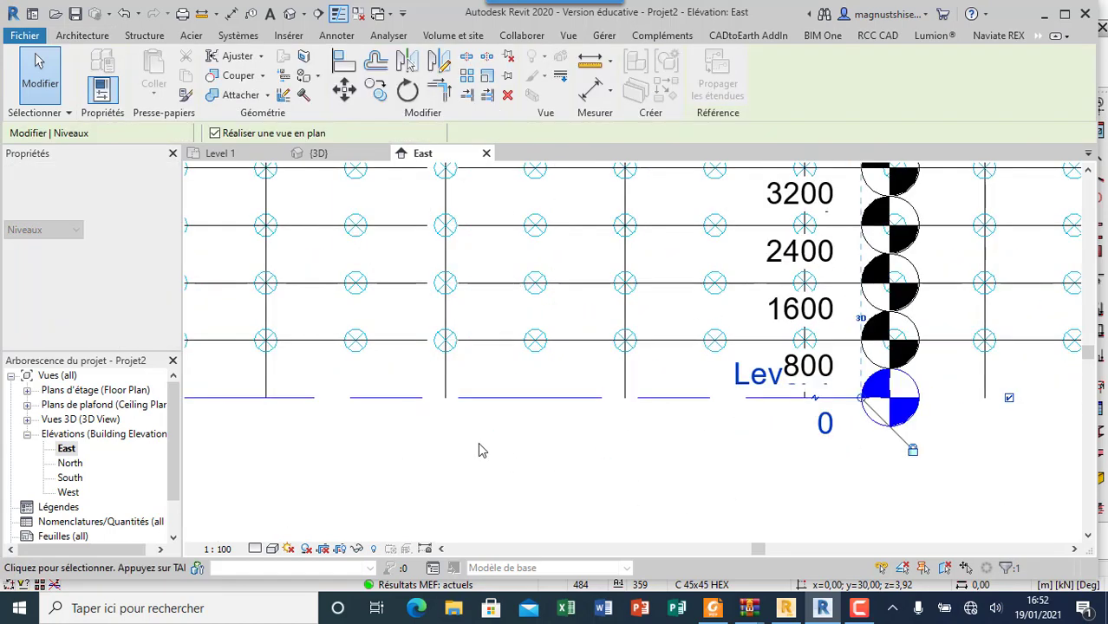
pyautogui.scroll(-4, 477, 448)
pyautogui.scroll(2, 638, 450)
pyautogui.scroll(1, 638, 457)
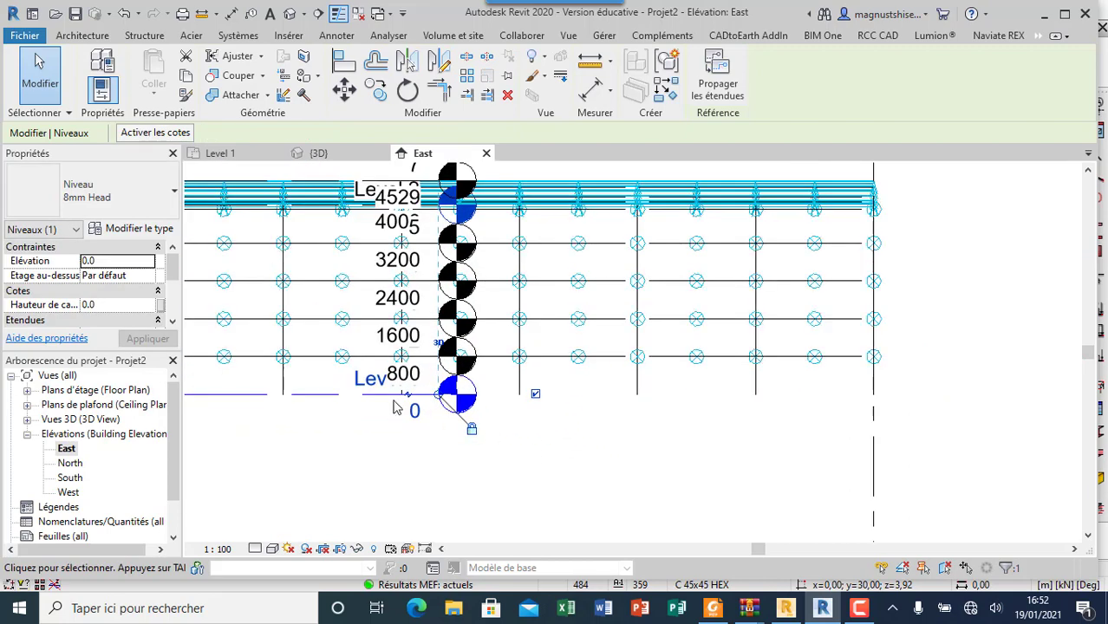
pyautogui.moveTo(659, 408); pyautogui.dragTo(836, 422)
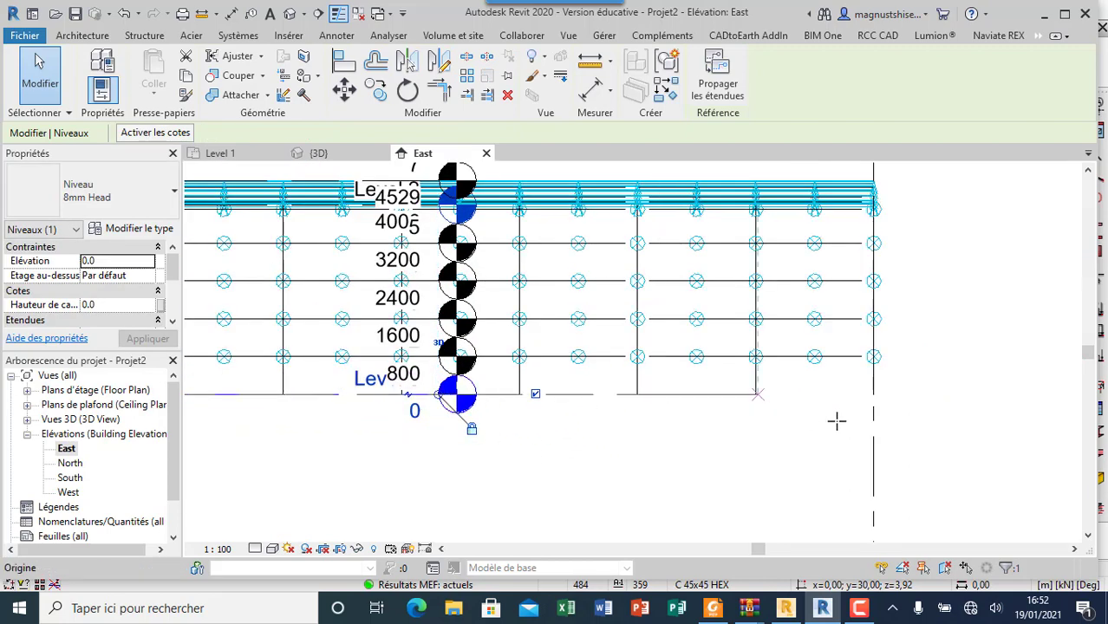
pyautogui.moveTo(906, 420); pyautogui.dragTo(977, 446)
pyautogui.scroll(-3, 746, 427)
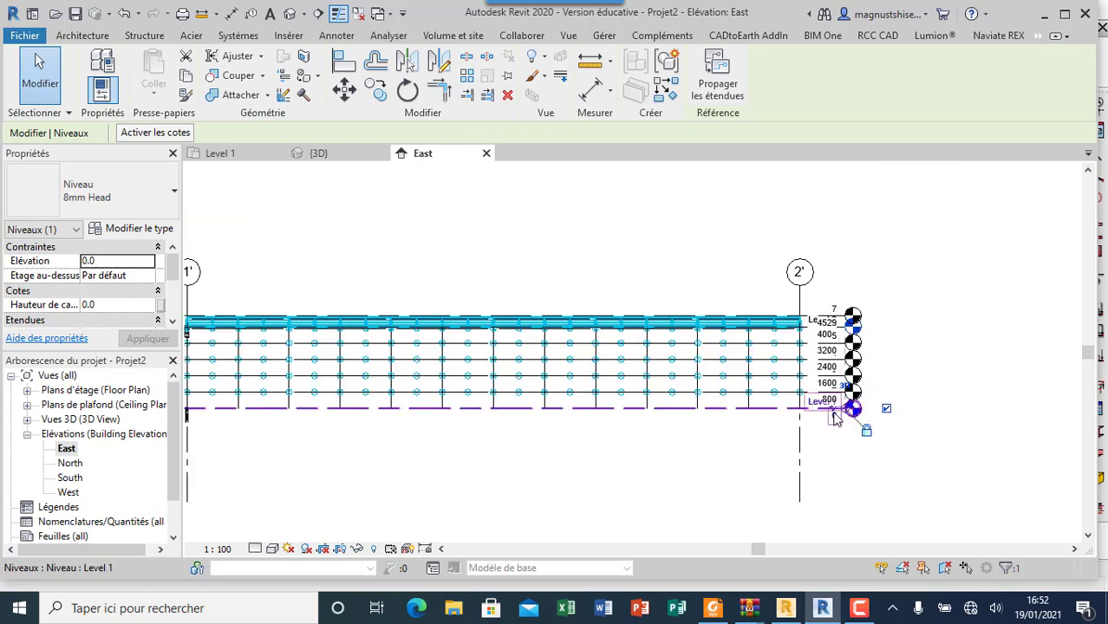
# Examine the level heads, roof framing and side rails across the rearranged East elevation
pyautogui.scroll(3, 795, 346)
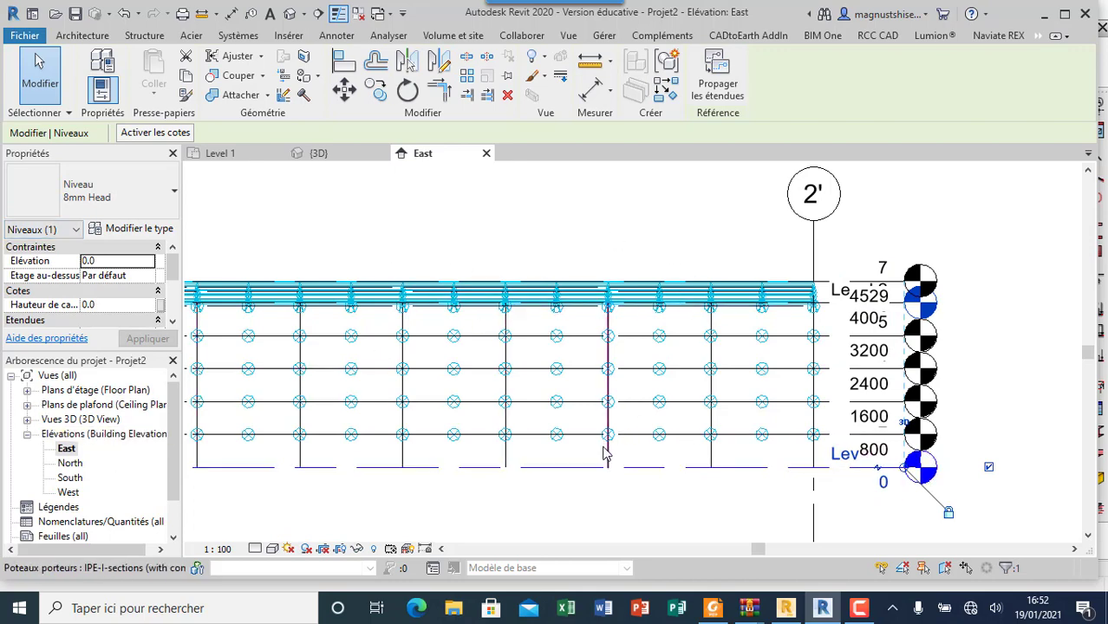
pyautogui.scroll(-3, 707, 416)
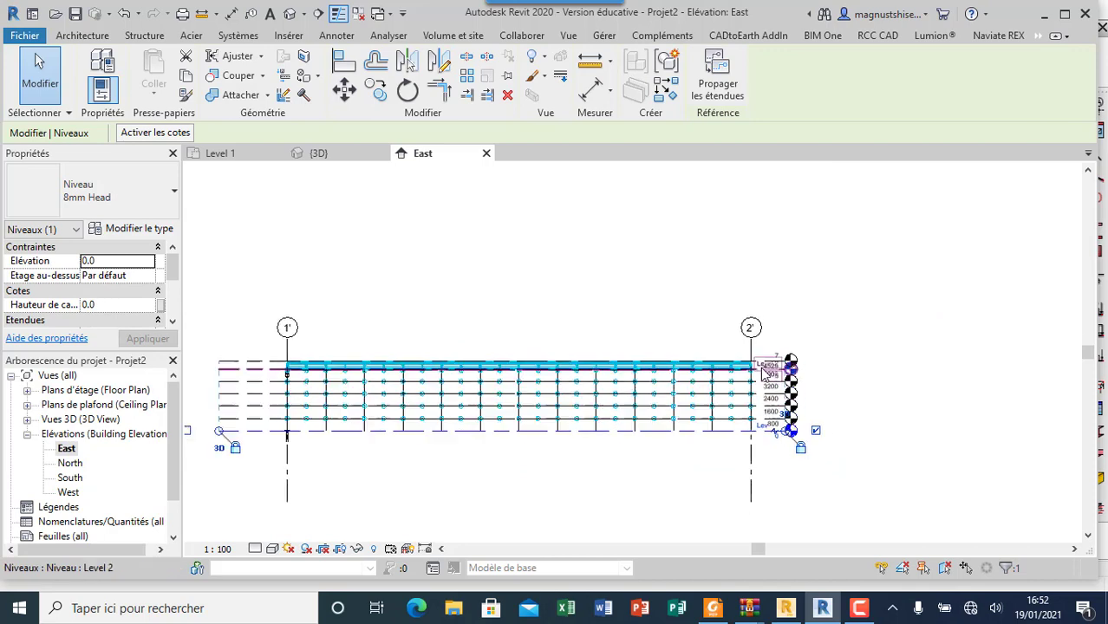
pyautogui.scroll(-3, 763, 371)
pyautogui.scroll(3, 732, 351)
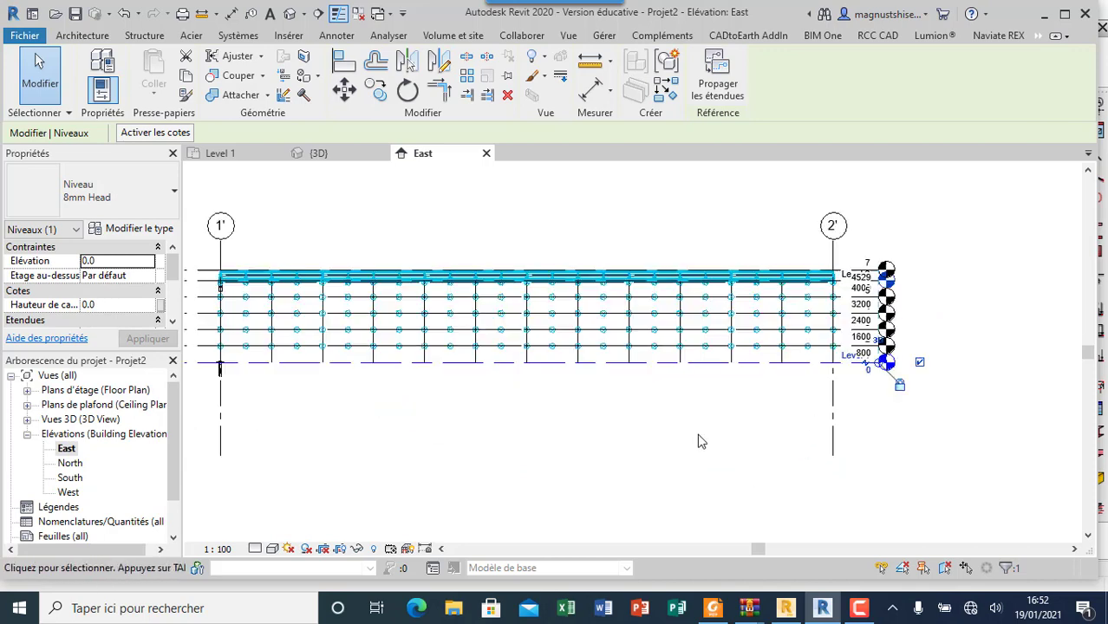
pyautogui.scroll(3, 653, 254)
pyautogui.scroll(4, 652, 258)
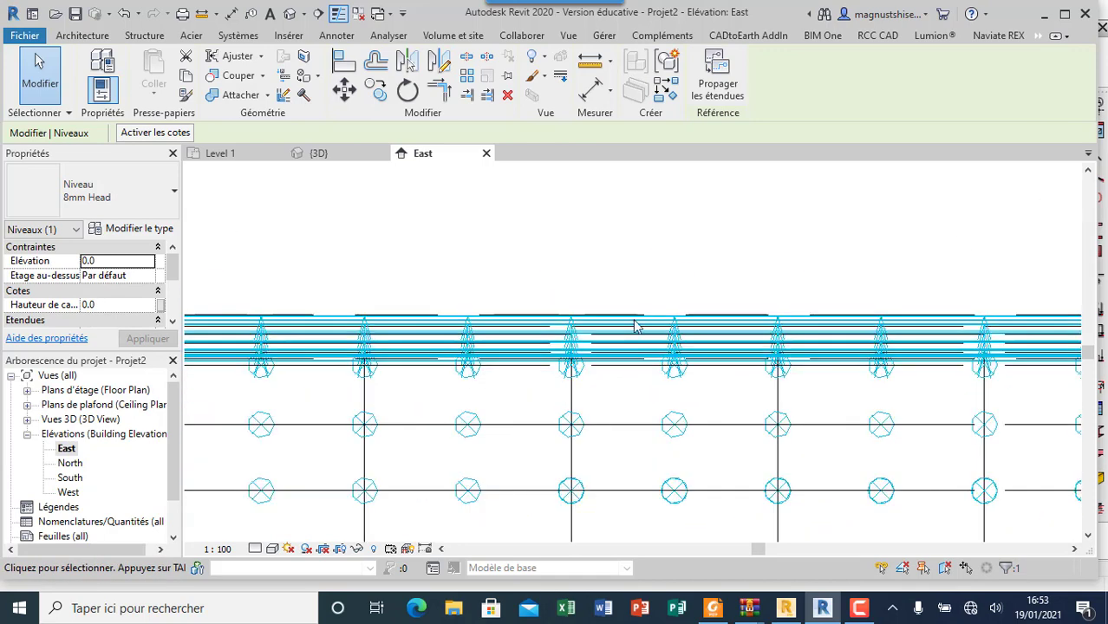
pyautogui.scroll(-5, 564, 289)
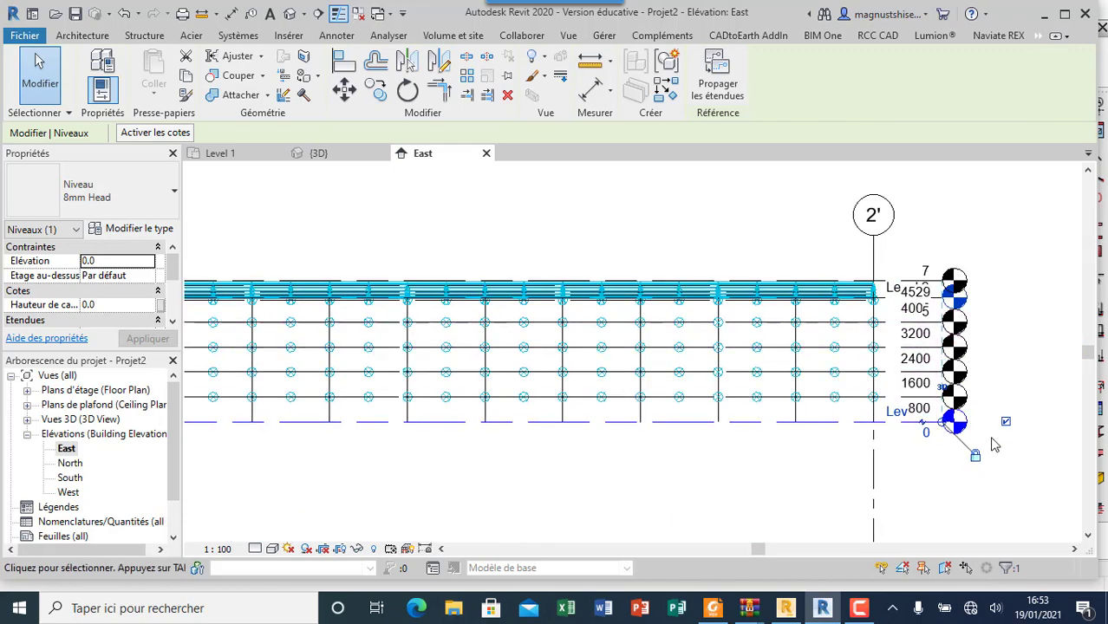
pyautogui.scroll(5, 447, 403)
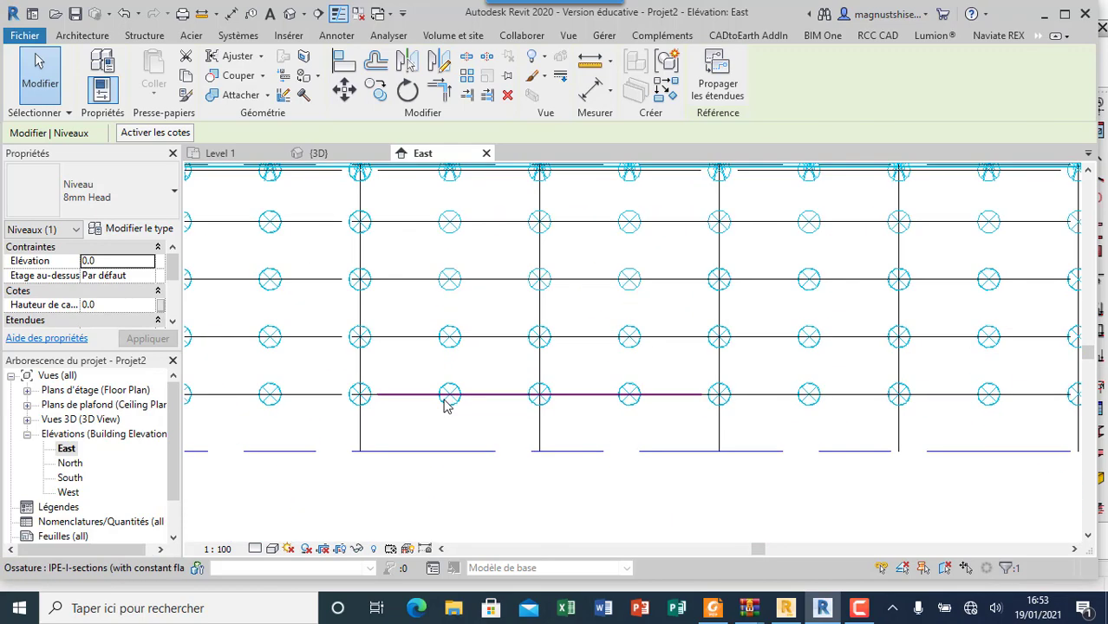
pyautogui.scroll(-5, 482, 431)
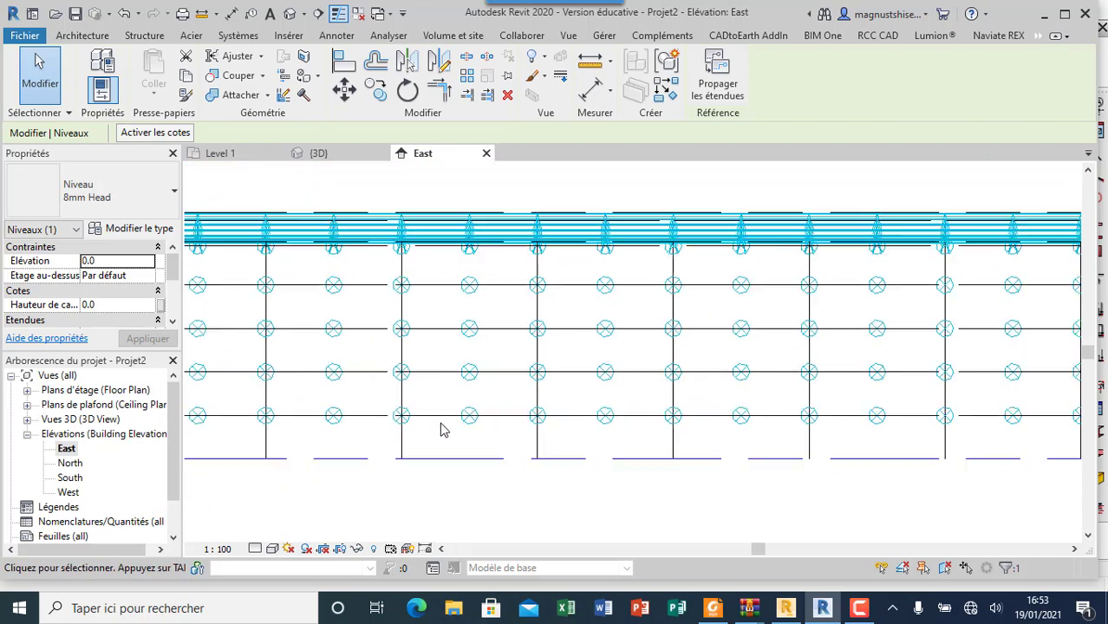
pyautogui.press('Escape')
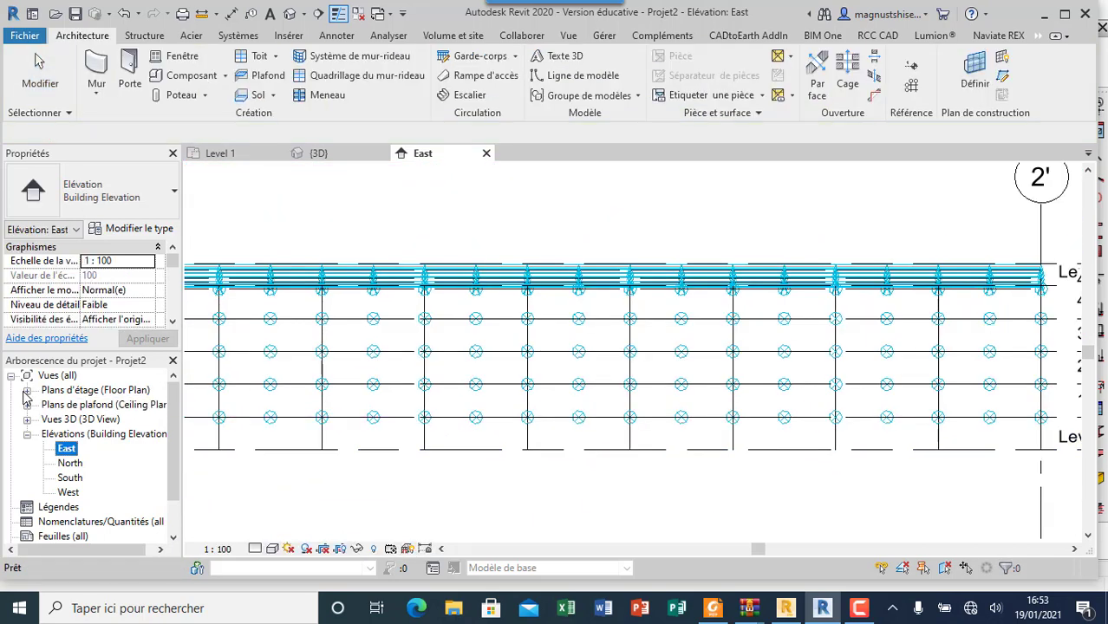
pyautogui.click(28, 391)
pyautogui.click(27, 392)
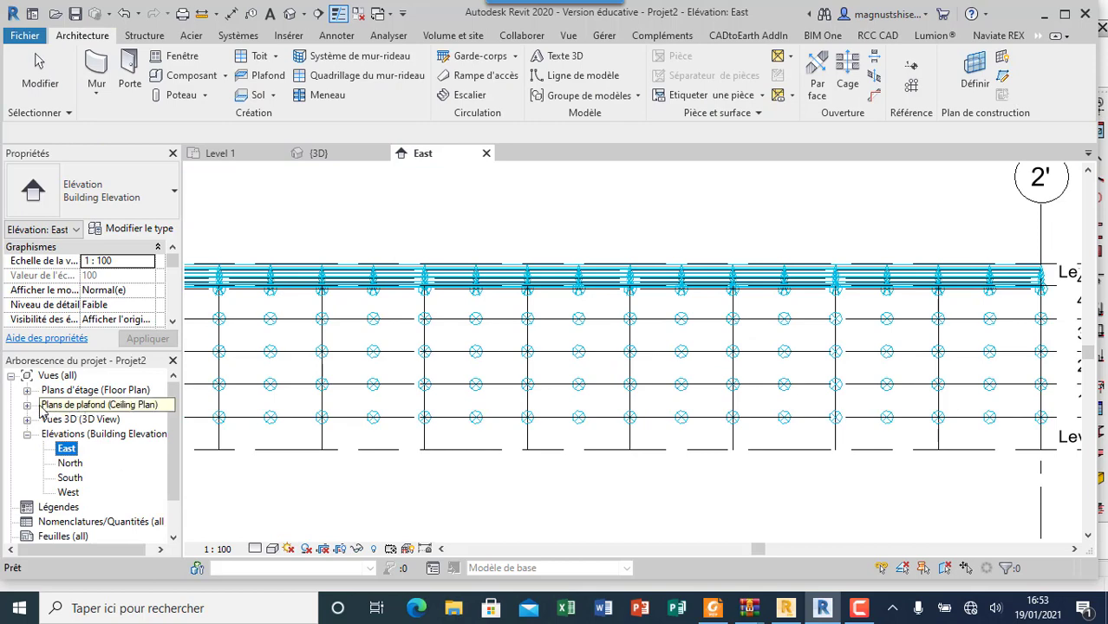
pyautogui.click(27, 405)
pyautogui.click(27, 405)
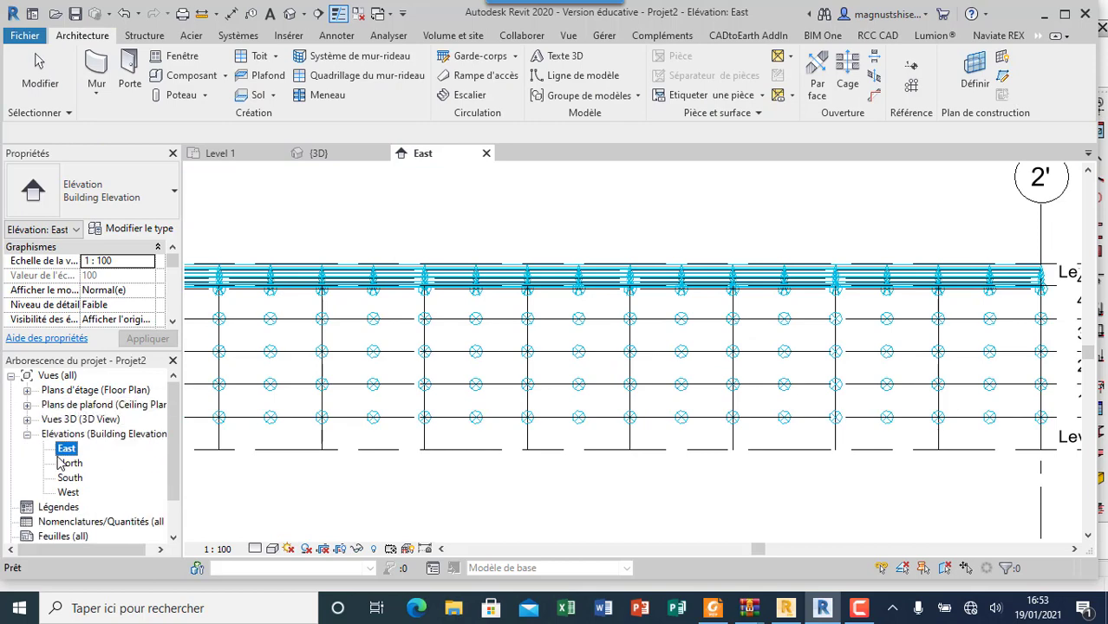
# Open the {3D} view and examine the level heads beside the steel hall and the overall frame
pyautogui.click(319, 154)
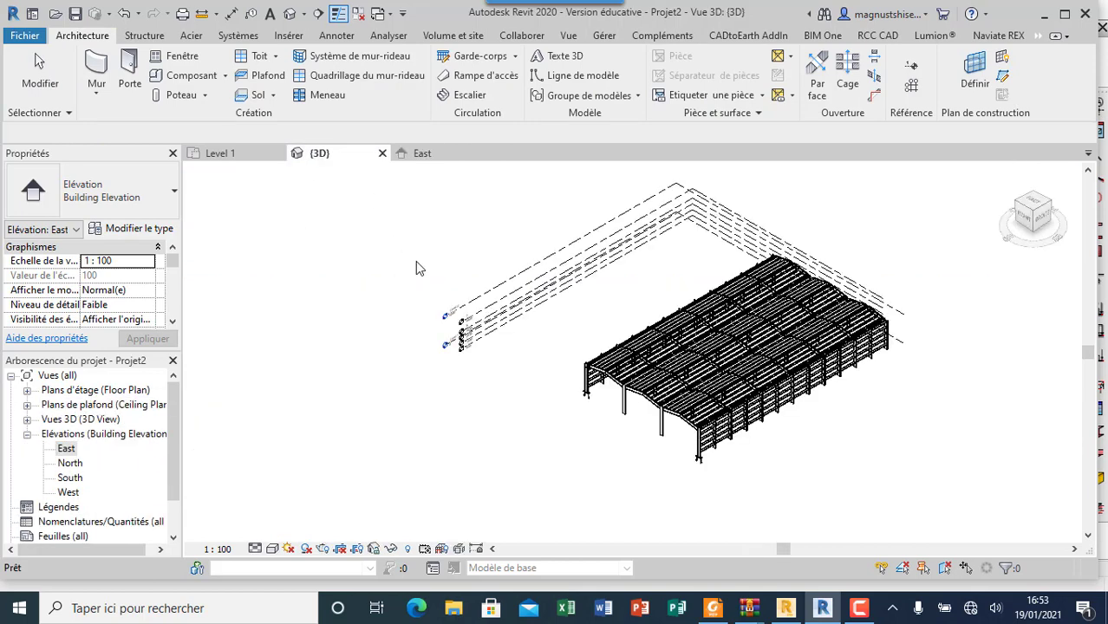
pyautogui.scroll(-1, 450, 373)
pyautogui.scroll(1, 601, 314)
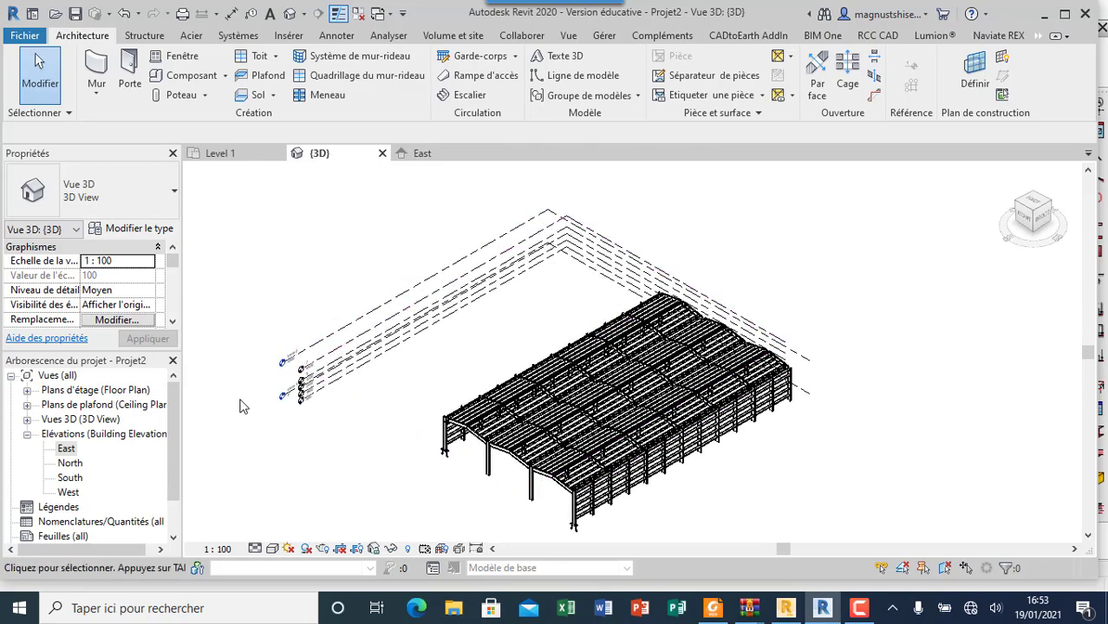
pyautogui.scroll(2, 292, 414)
pyautogui.scroll(1, 286, 355)
pyautogui.scroll(3, 299, 304)
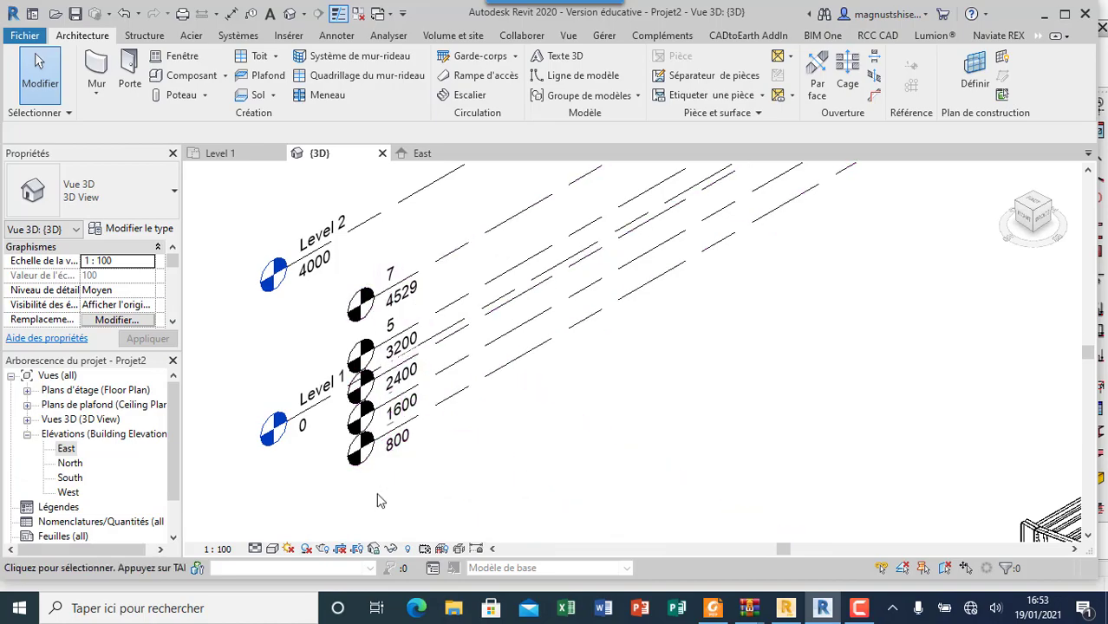
pyautogui.scroll(-6, 342, 483)
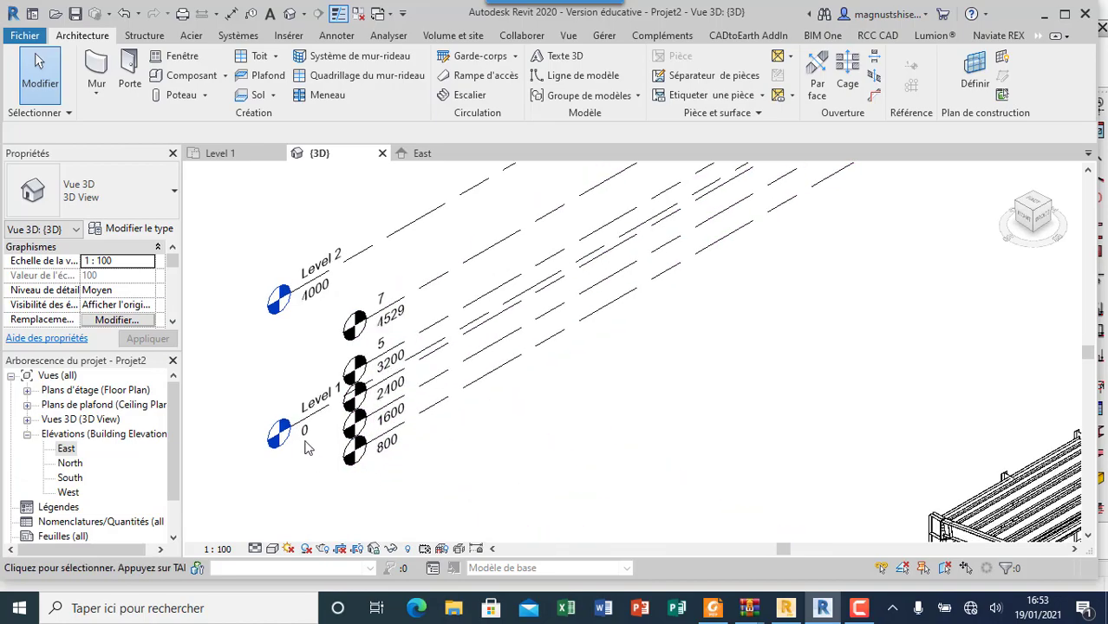
pyautogui.scroll(5, 366, 423)
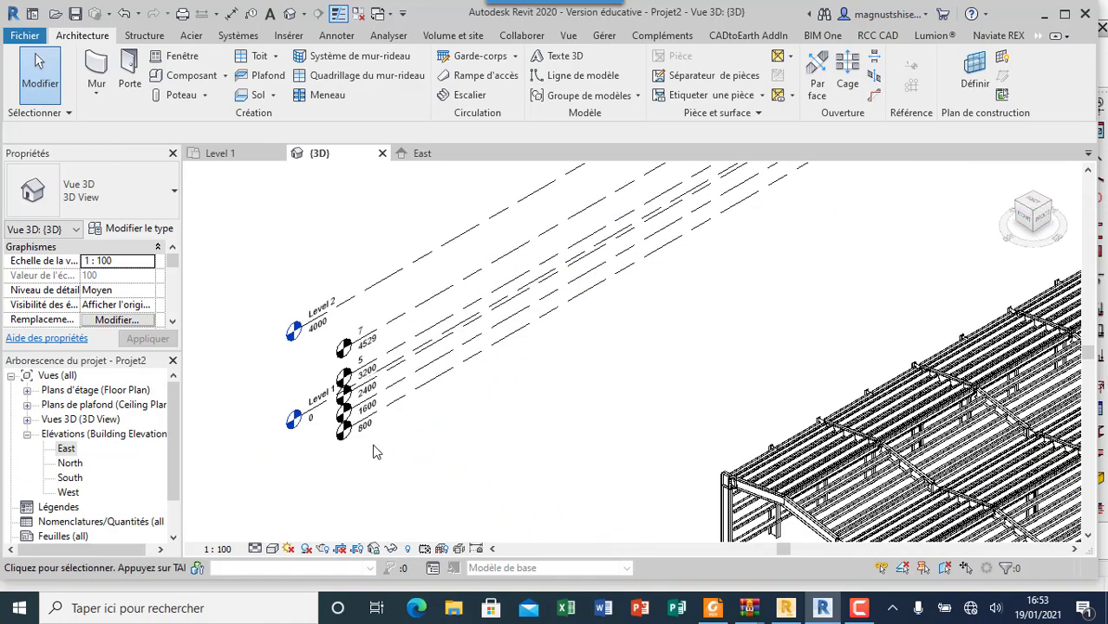
pyautogui.scroll(-2, 345, 417)
pyautogui.scroll(-5, 345, 417)
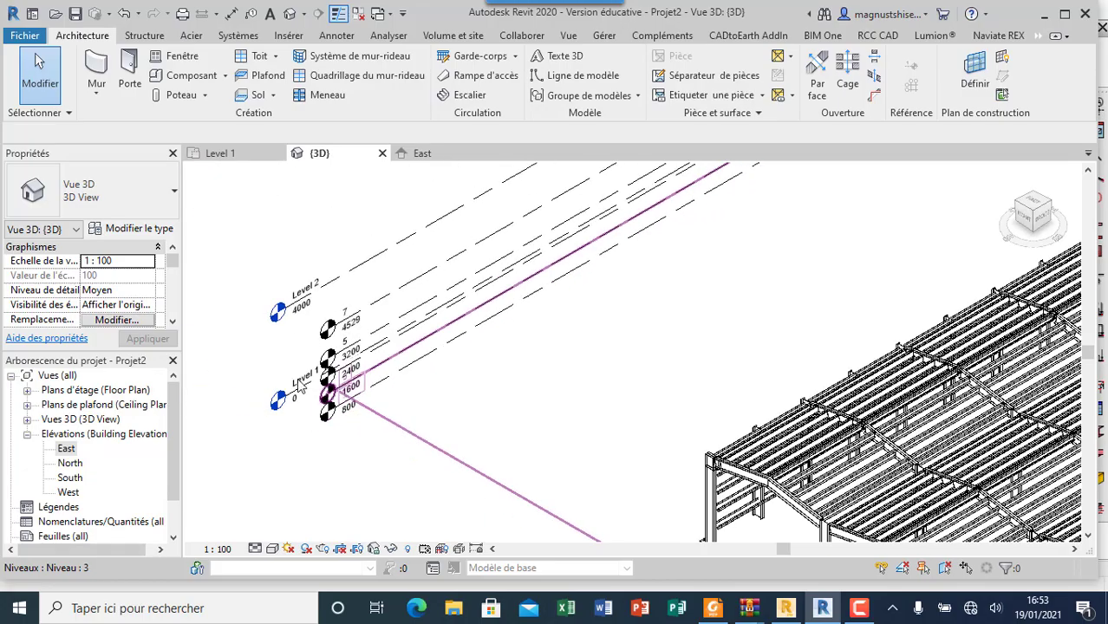
pyautogui.scroll(2, 661, 525)
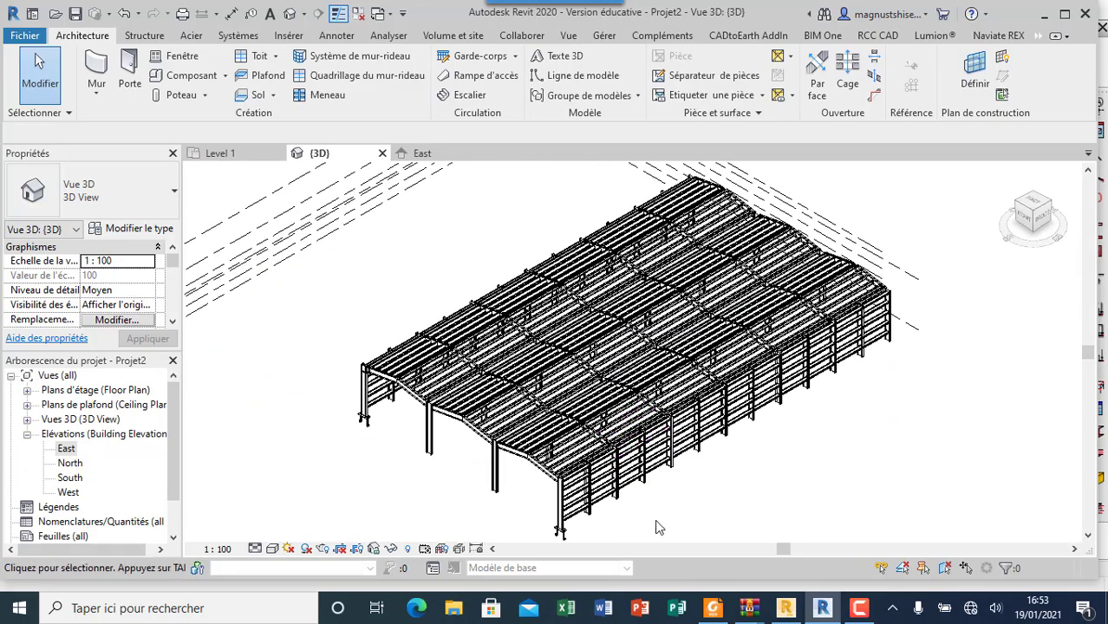
pyautogui.scroll(3, 651, 519)
pyautogui.scroll(-2, 654, 501)
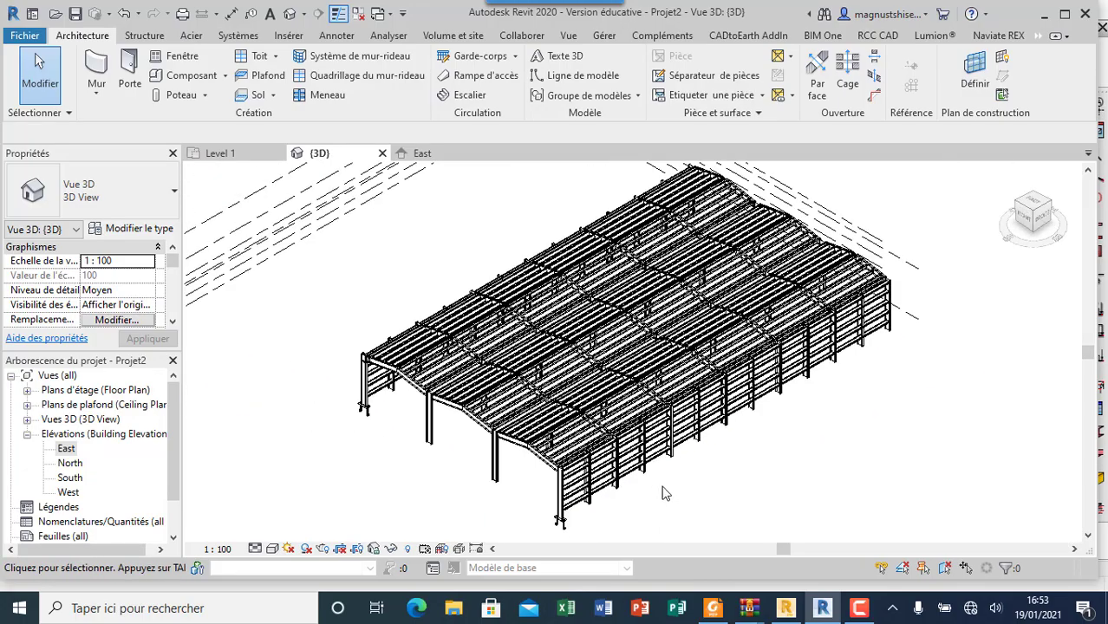
# Set the 3D view's detail level to Elevé and switch its visual style to one with shaded surfaces
pyautogui.click(255, 549)
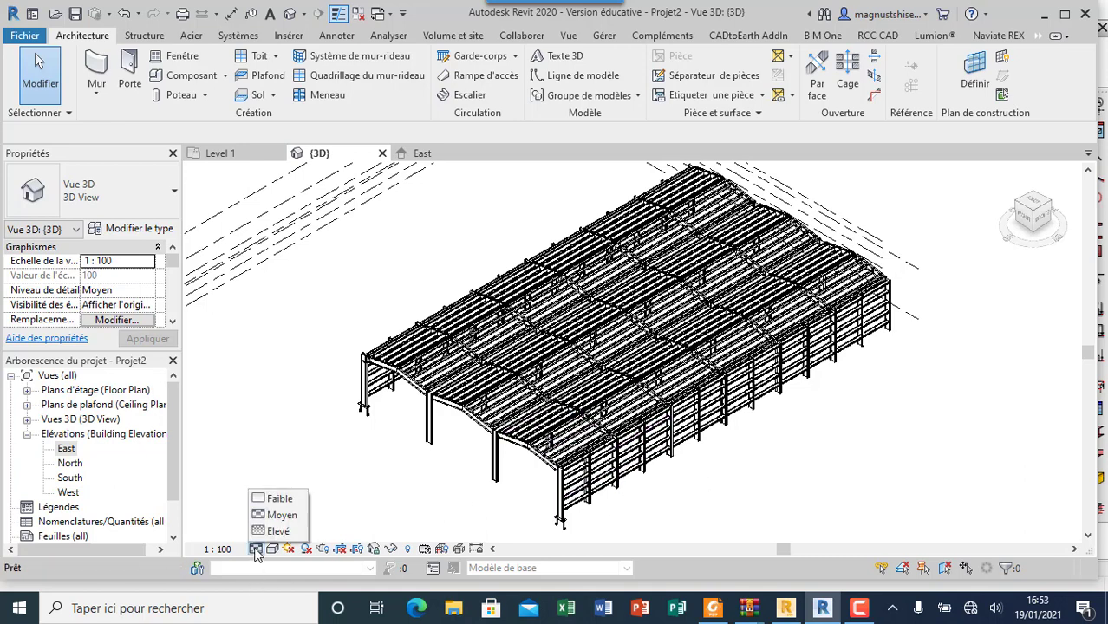
pyautogui.click(271, 531)
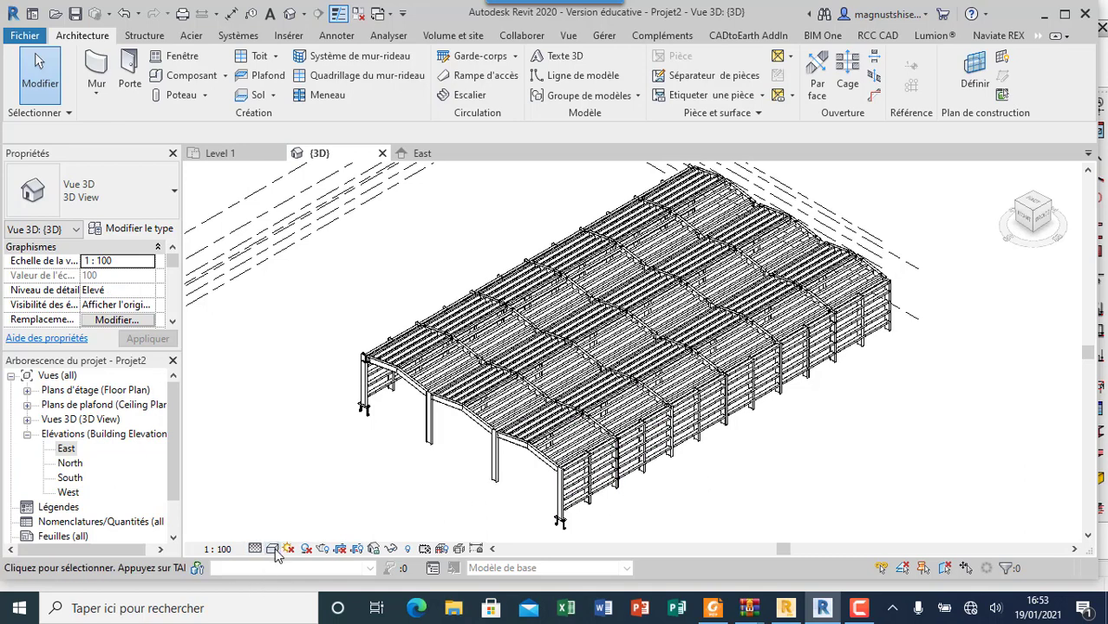
pyautogui.click(272, 549)
pyautogui.click(300, 517)
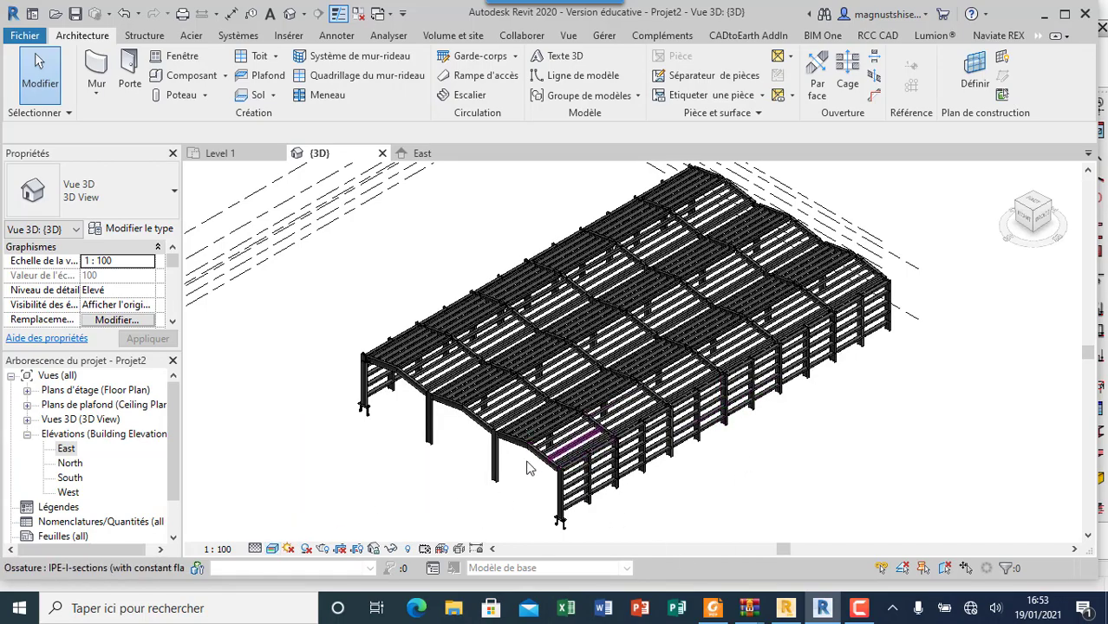
# Inspect the corner column base plate with its hooked anchors, and check the connection types available for the selected Pied de poteau assembly
pyautogui.scroll(5, 382, 431)
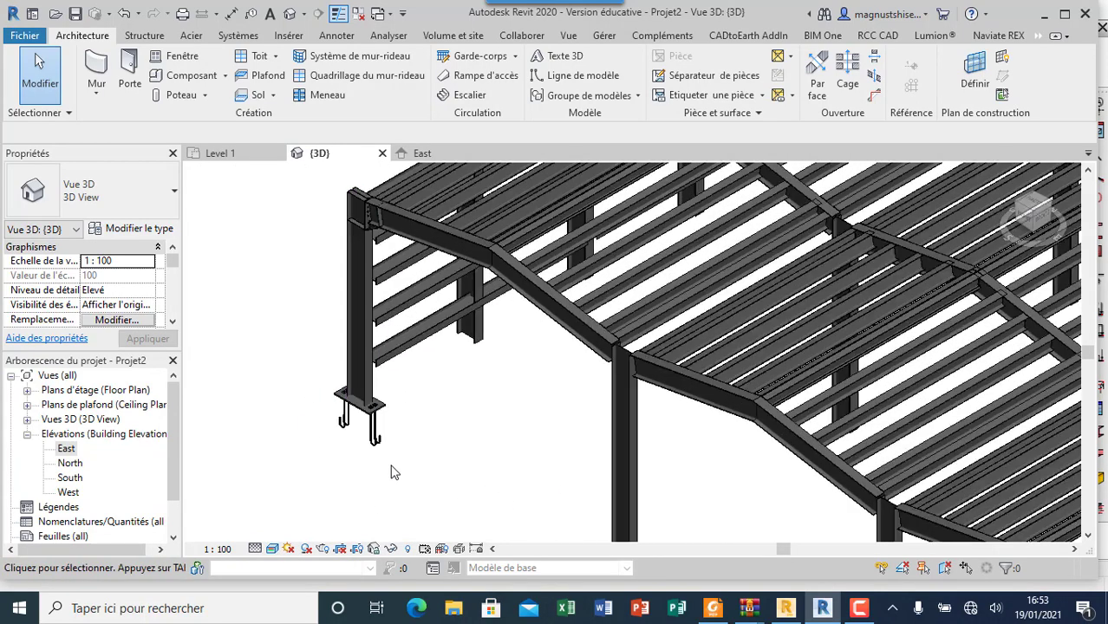
pyautogui.scroll(5, 391, 472)
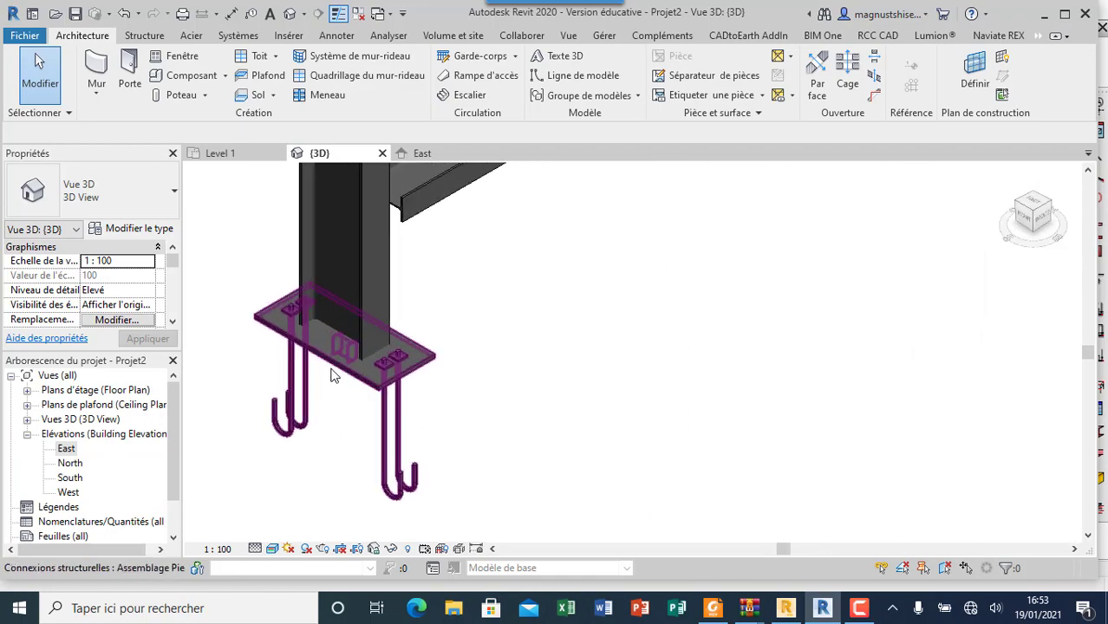
pyautogui.scroll(-6, 227, 339)
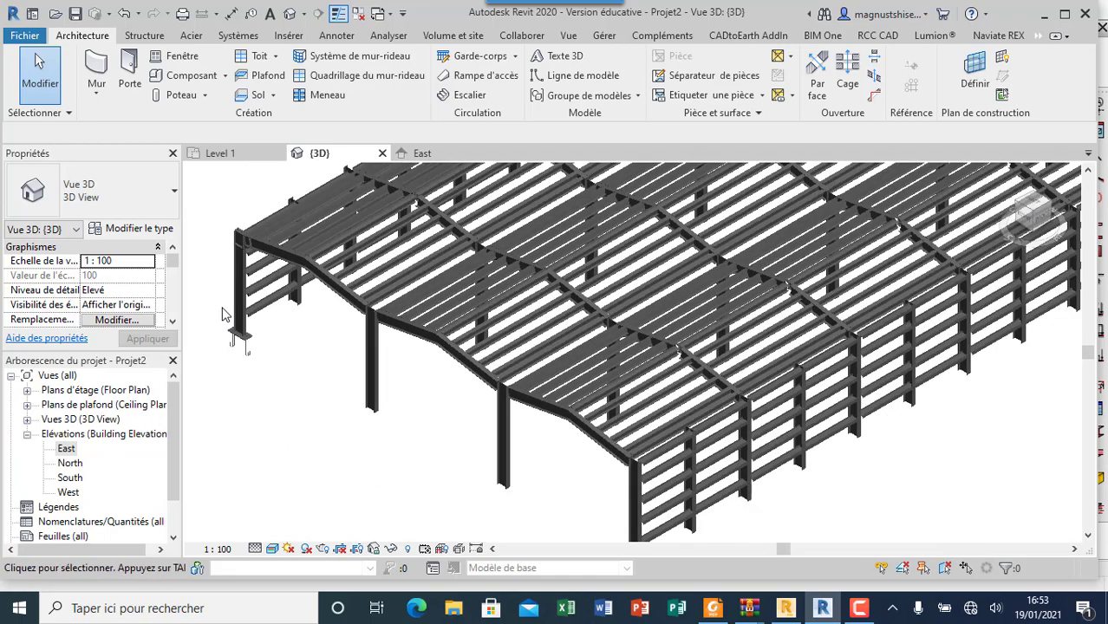
pyautogui.scroll(-3, 224, 314)
pyautogui.scroll(8, 437, 451)
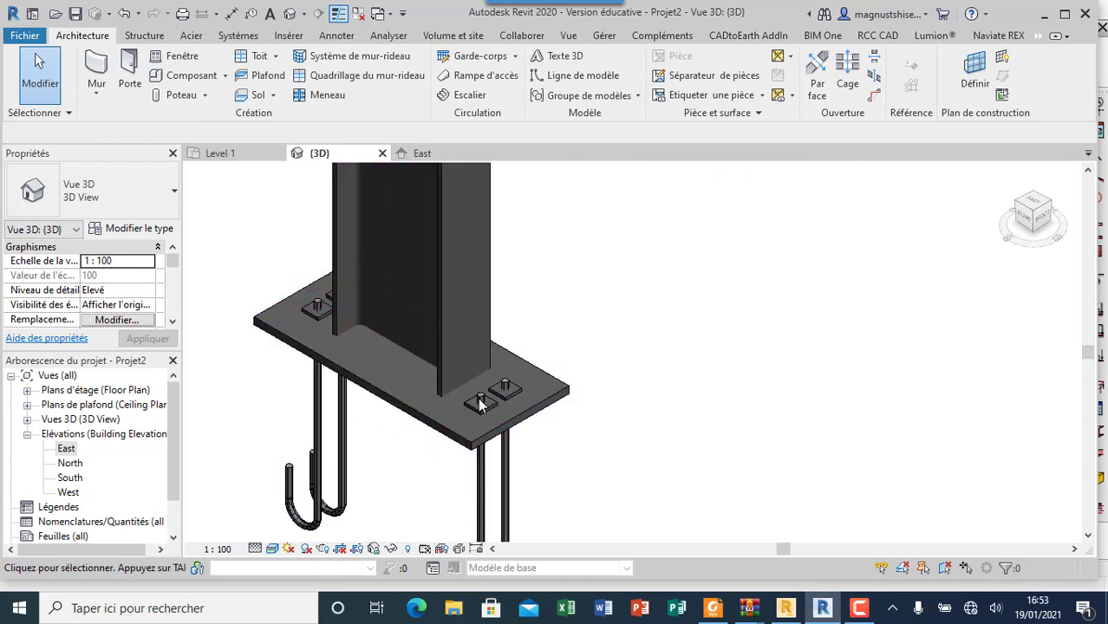
pyautogui.scroll(-4, 702, 416)
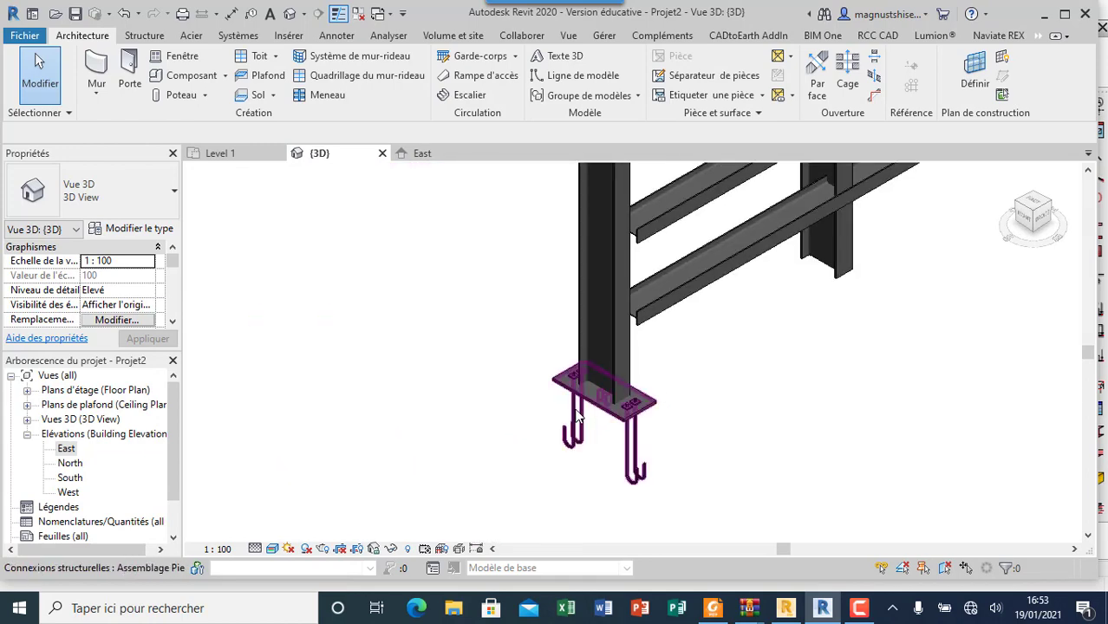
pyautogui.click(601, 412)
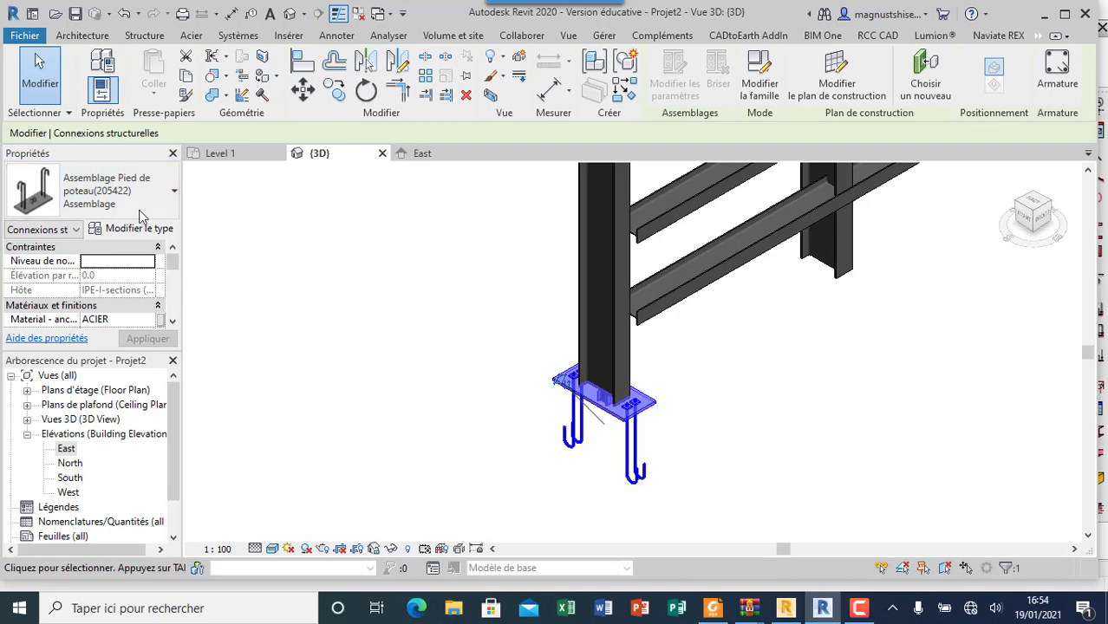
pyautogui.click(150, 200)
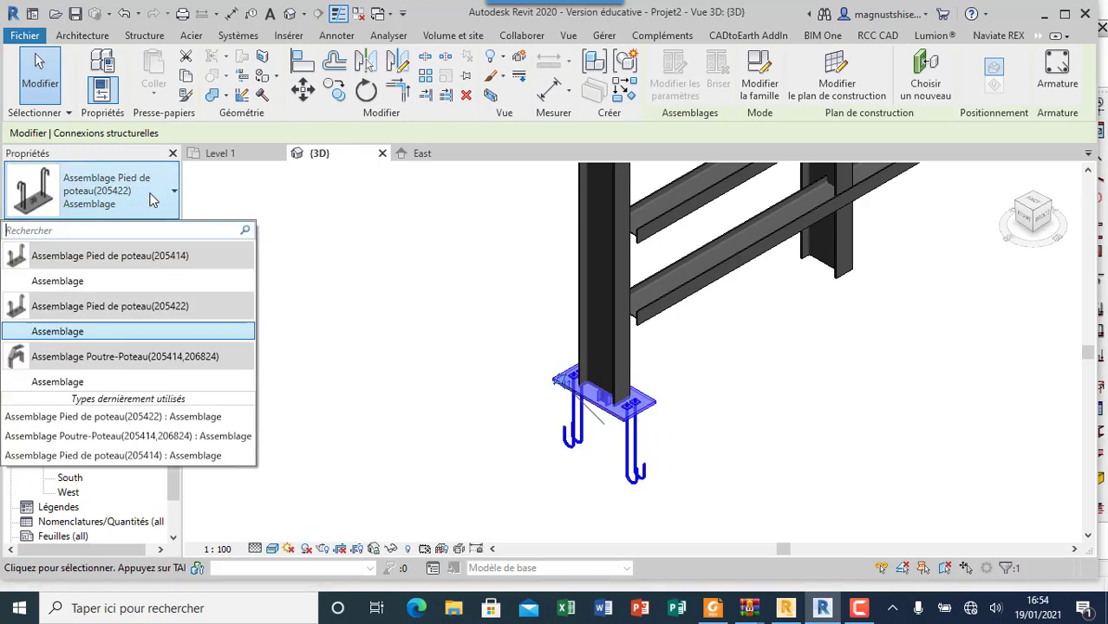
pyautogui.click(150, 198)
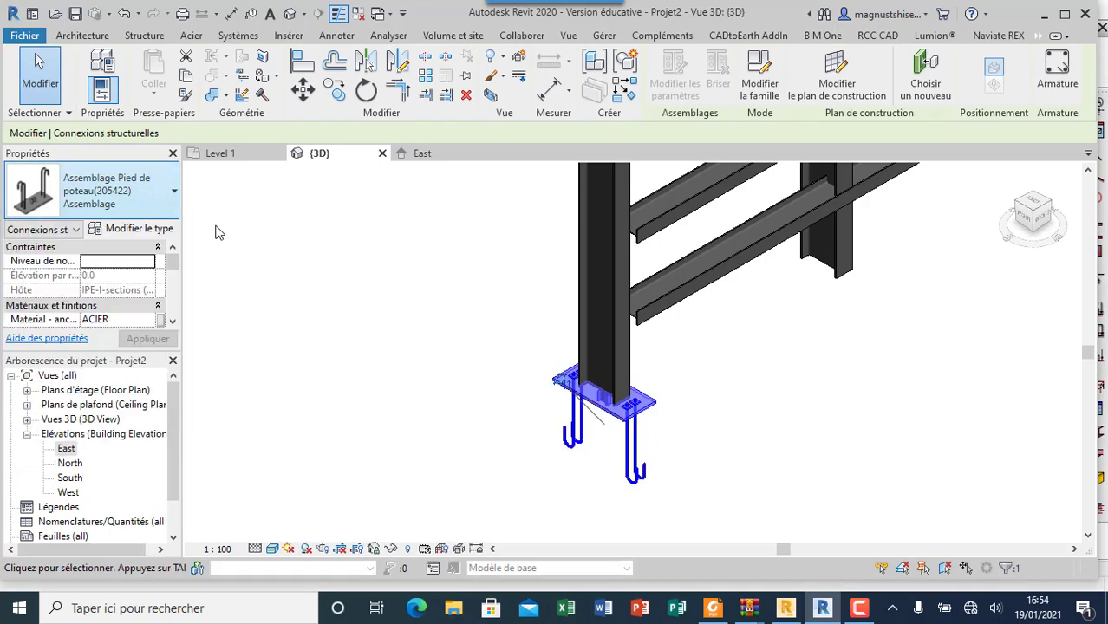
pyautogui.scroll(-5, 680, 485)
pyautogui.click(606, 480)
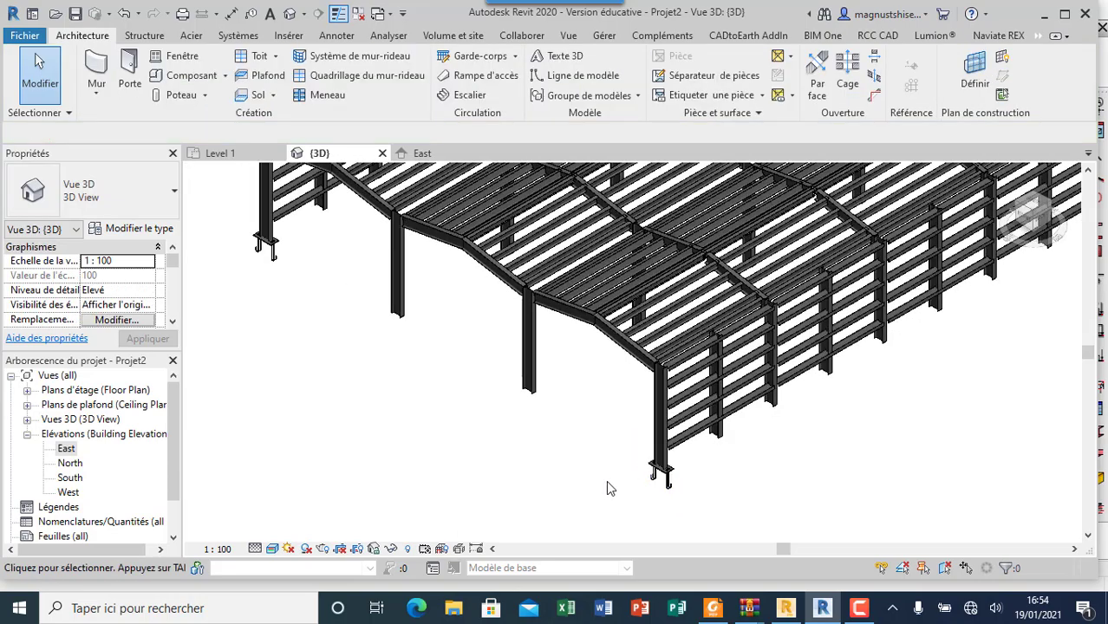
# Inspect the bolted Poutre-Poteau connection between the corner column and rafter, including its end plate, haunch and stiffeners
pyautogui.scroll(-3, 606, 482)
pyautogui.scroll(5, 425, 289)
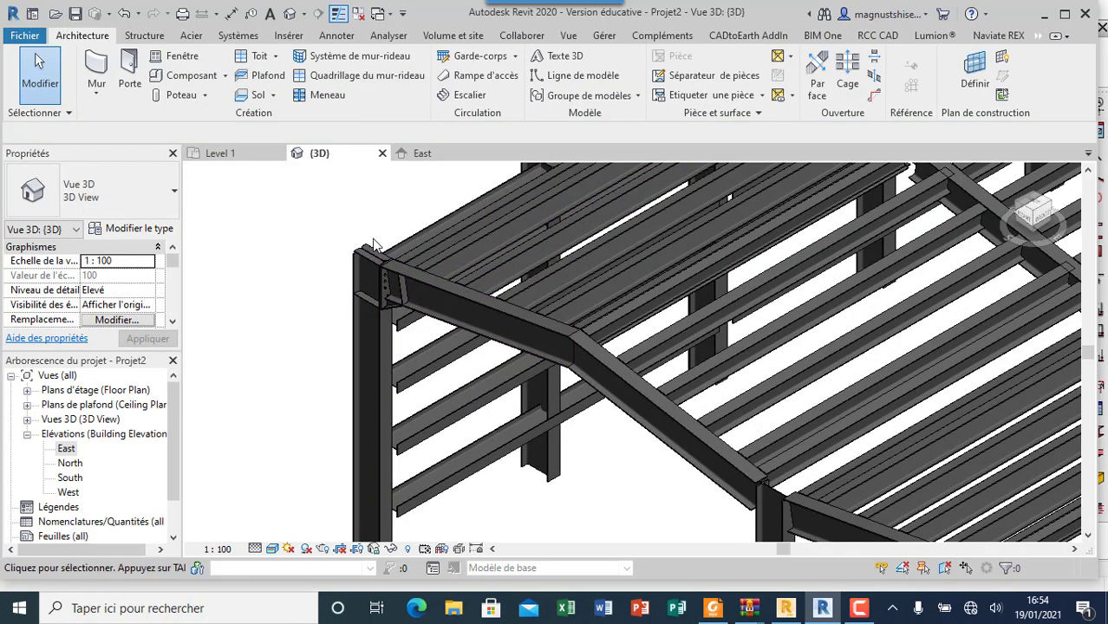
pyautogui.scroll(-5, 374, 244)
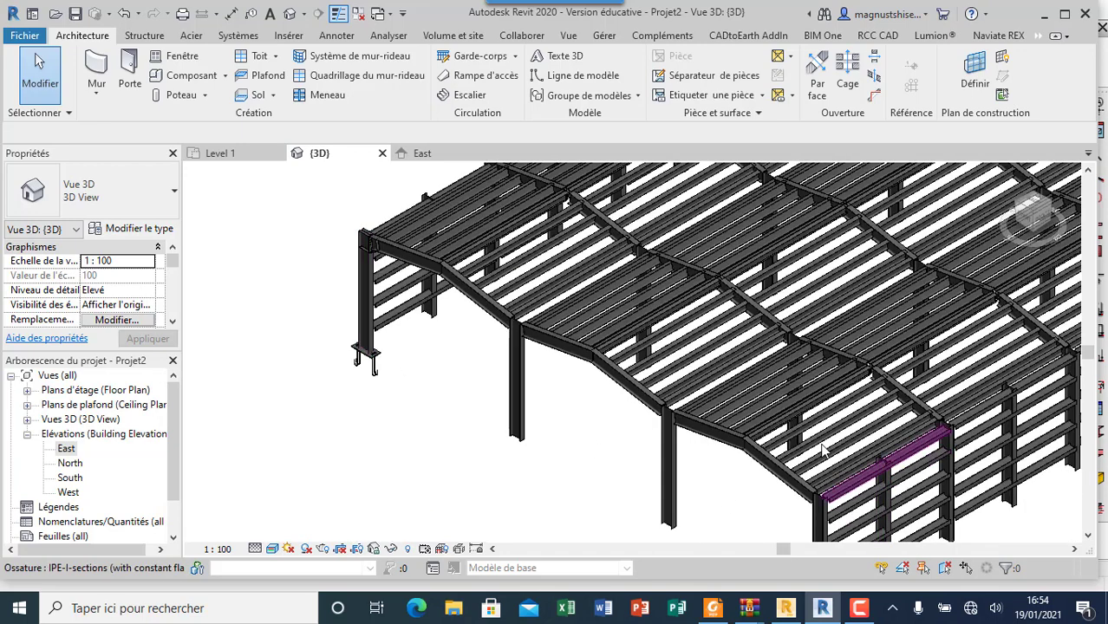
pyautogui.scroll(8, 471, 262)
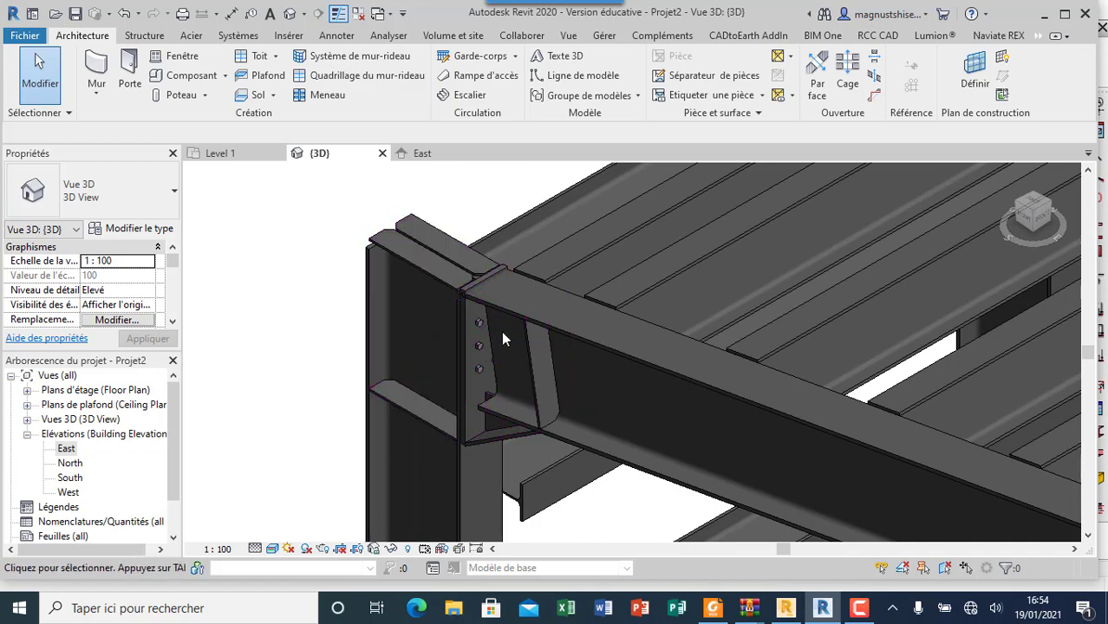
pyautogui.scroll(4, 476, 362)
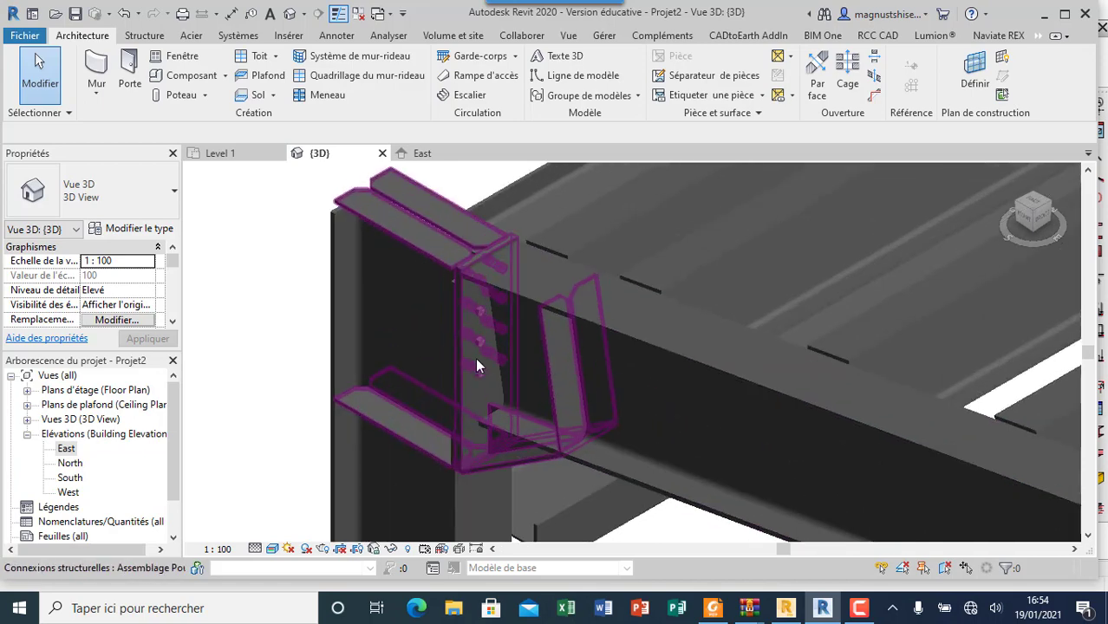
pyautogui.click(480, 337)
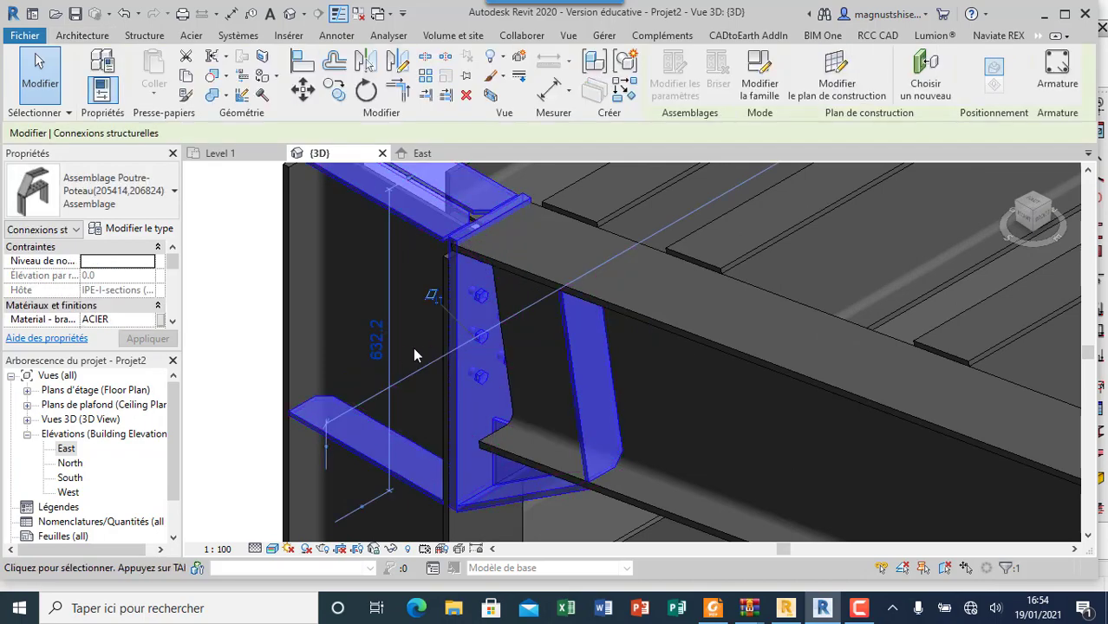
pyautogui.scroll(-3, 402, 355)
pyautogui.scroll(-3, 401, 355)
pyautogui.scroll(3, 420, 401)
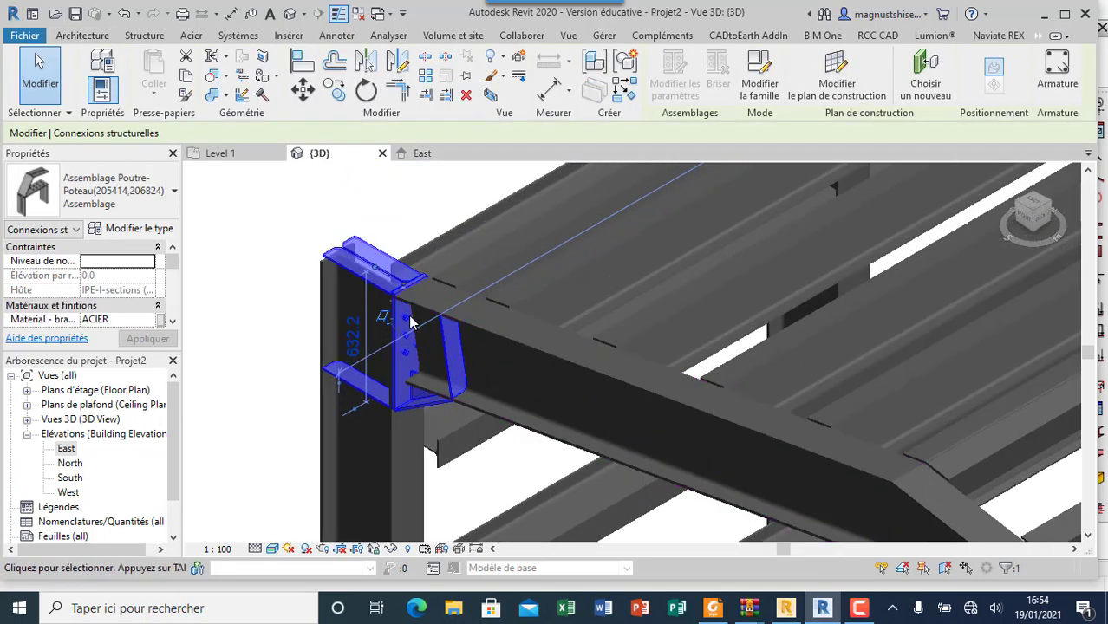
pyautogui.click(280, 306)
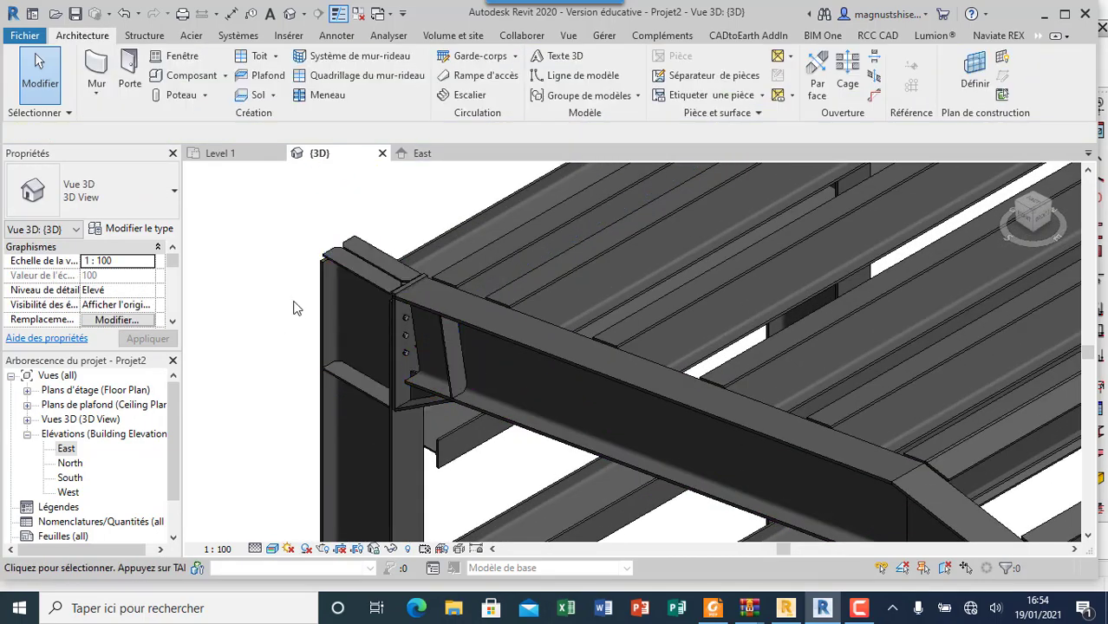
# Examine the side rails and intermediate posts along the hall's long wall next to the front corner column
pyautogui.scroll(-5, 390, 314)
pyautogui.scroll(-5, 327, 313)
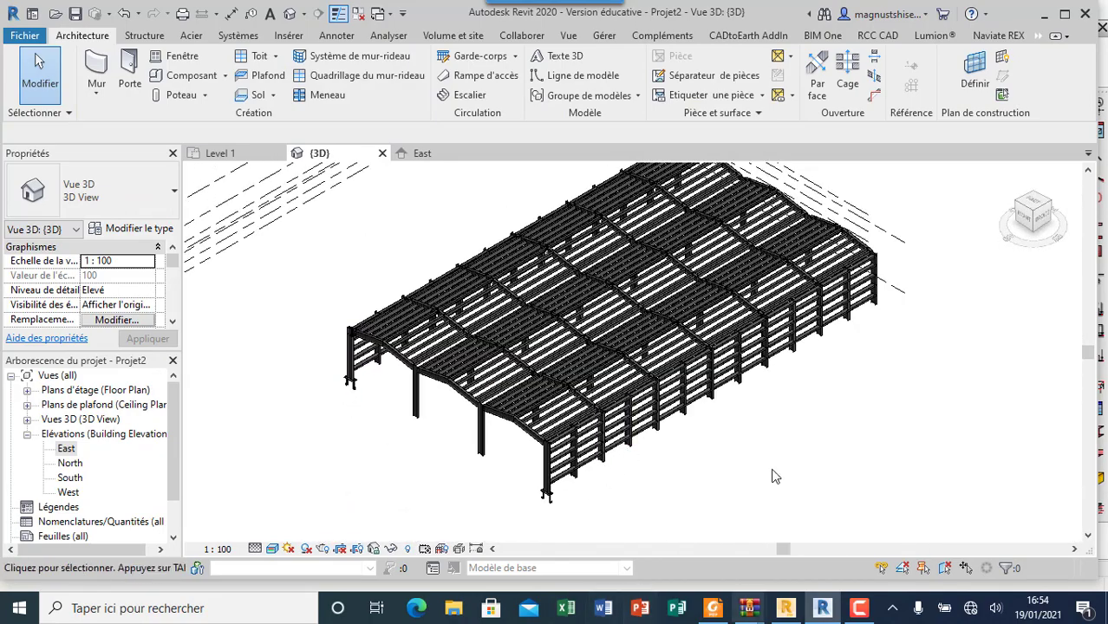
pyautogui.scroll(8, 607, 476)
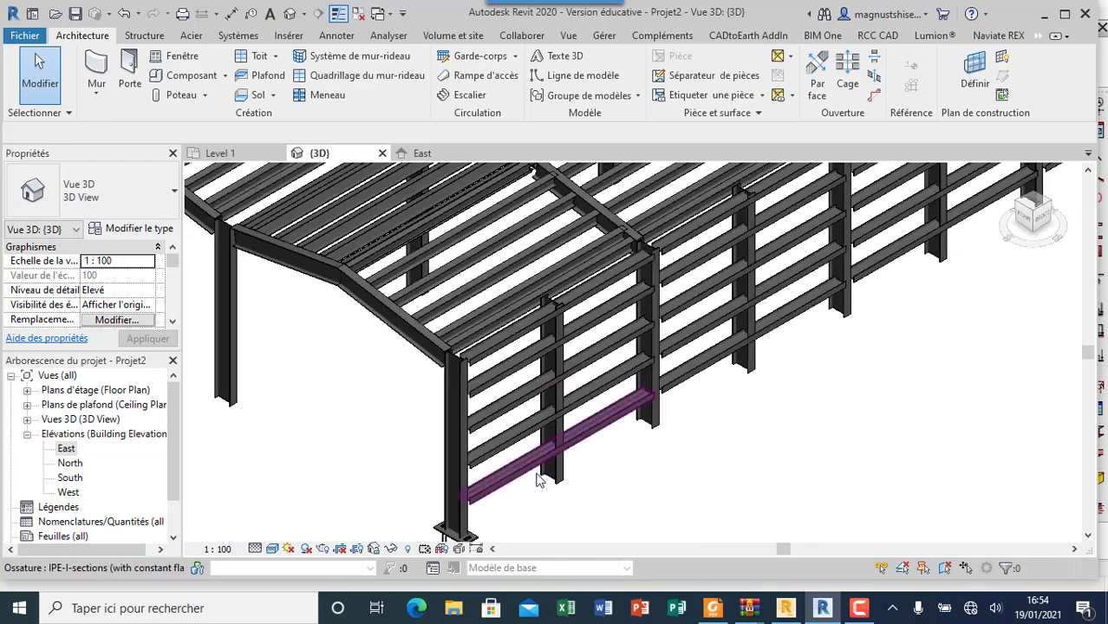
pyautogui.scroll(2, 475, 334)
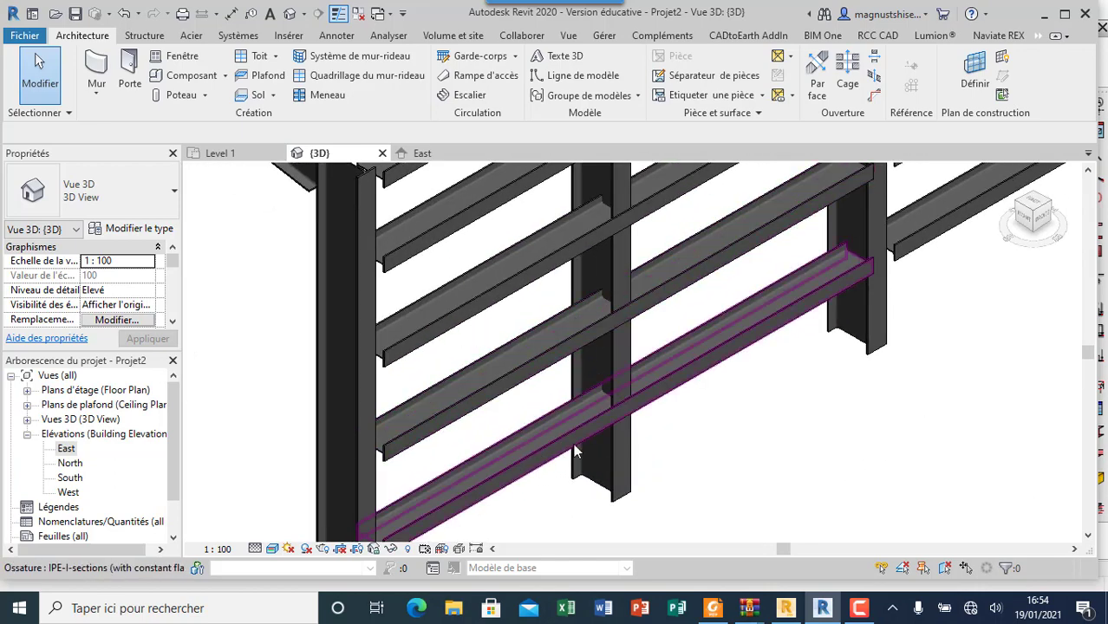
pyautogui.scroll(-5, 424, 420)
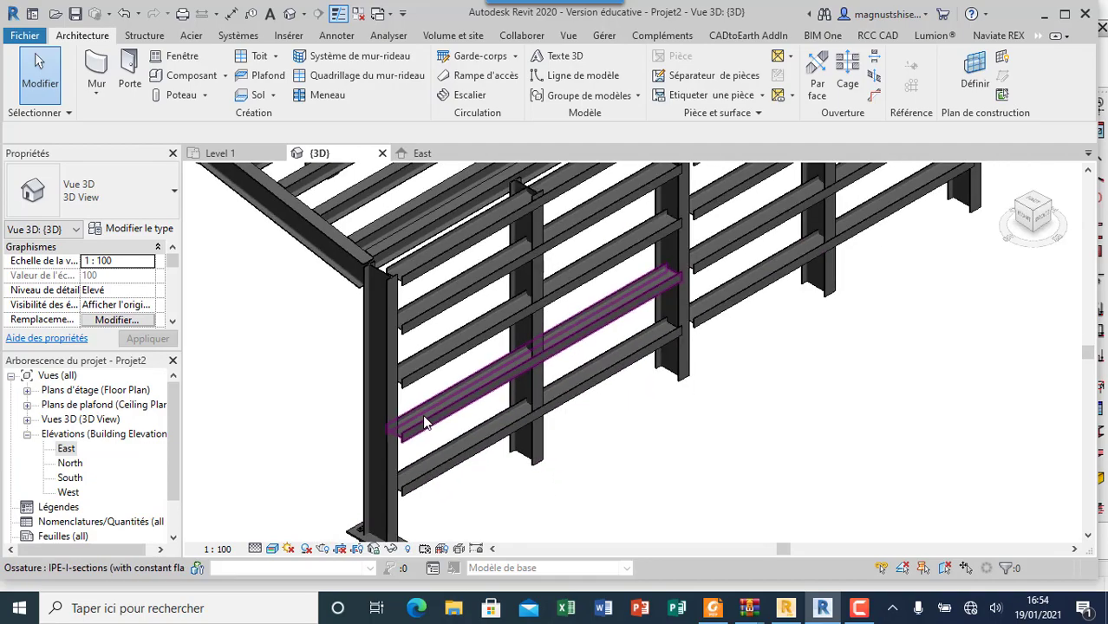
# Examine how the side rails of the first bay meet the outer flange of the front corner column
pyautogui.scroll(-2, 510, 409)
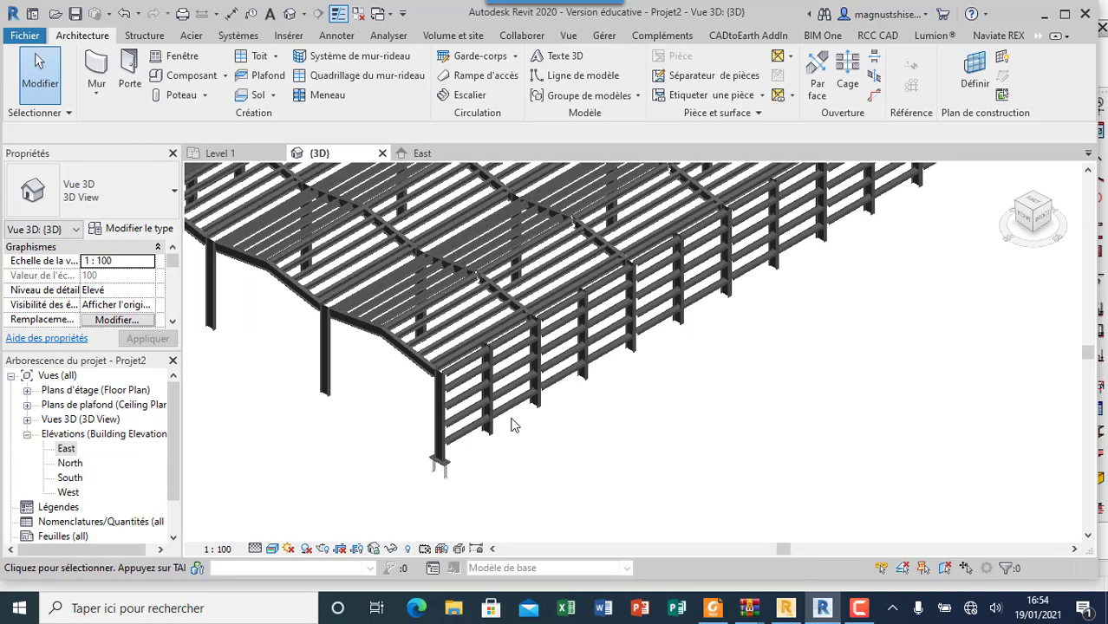
pyautogui.scroll(-1, 499, 424)
pyautogui.scroll(4, 438, 317)
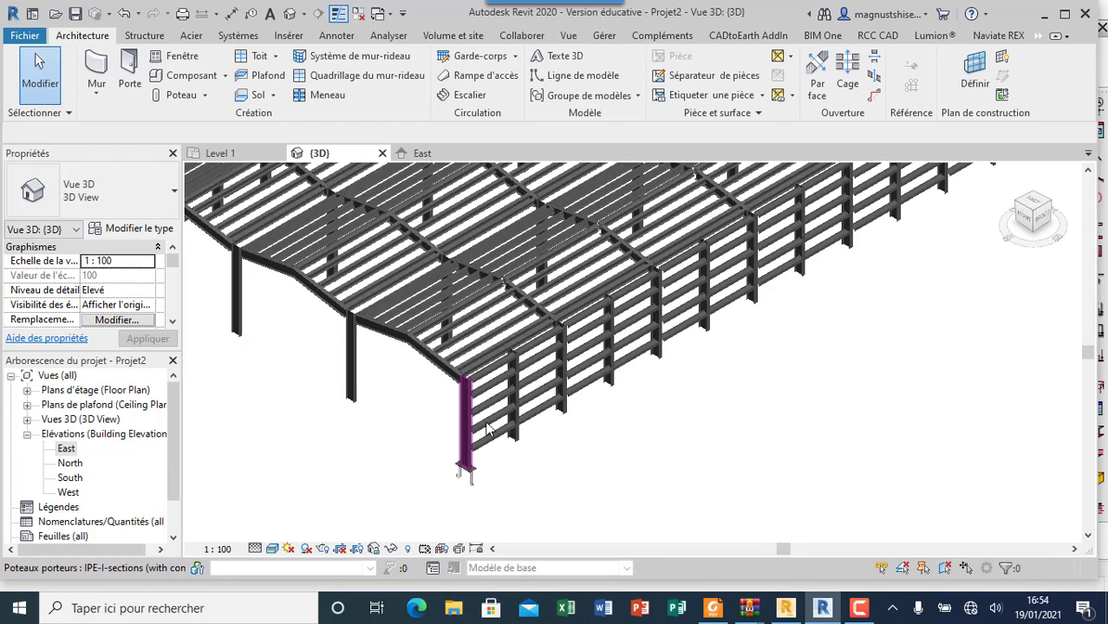
pyautogui.scroll(2, 438, 316)
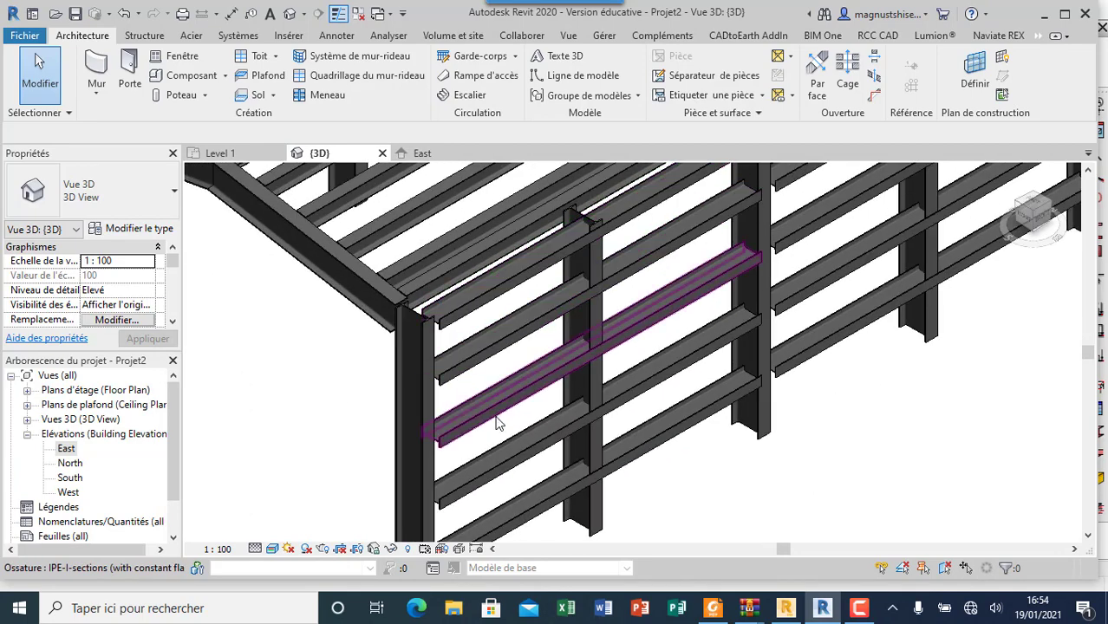
pyautogui.scroll(-2, 362, 249)
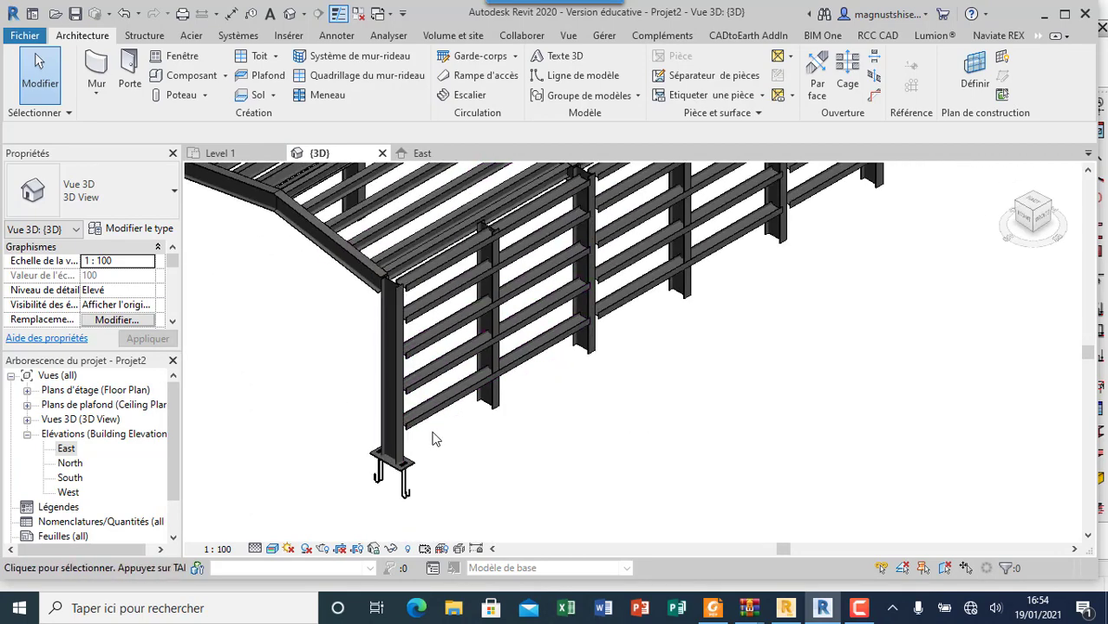
pyautogui.scroll(3, 424, 426)
pyautogui.scroll(-2, 424, 434)
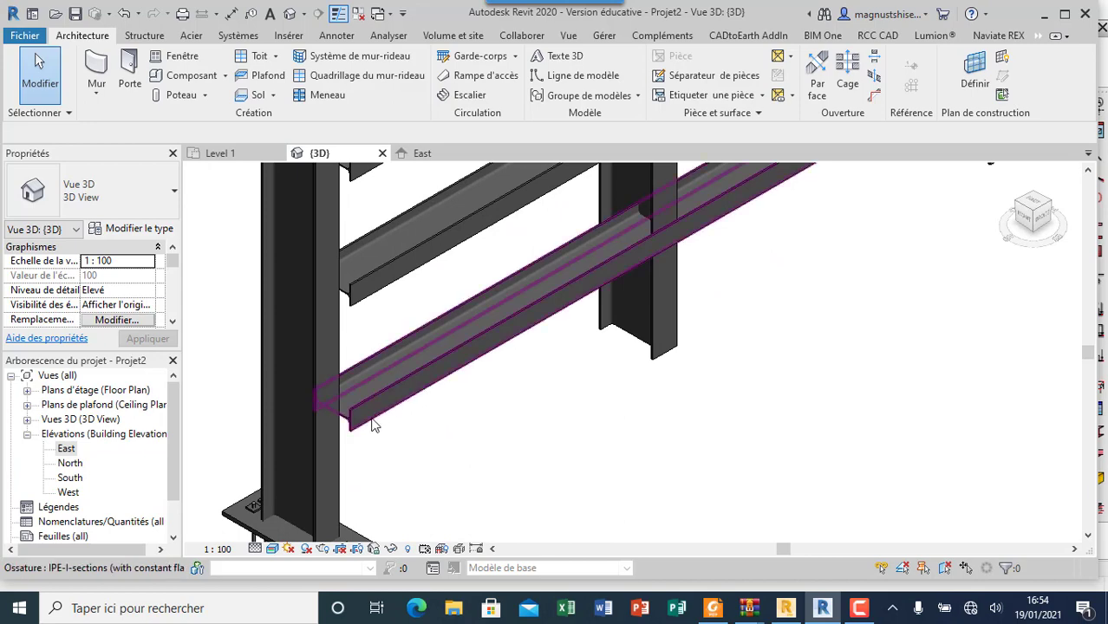
pyautogui.scroll(-3, 373, 425)
pyautogui.scroll(5, 395, 412)
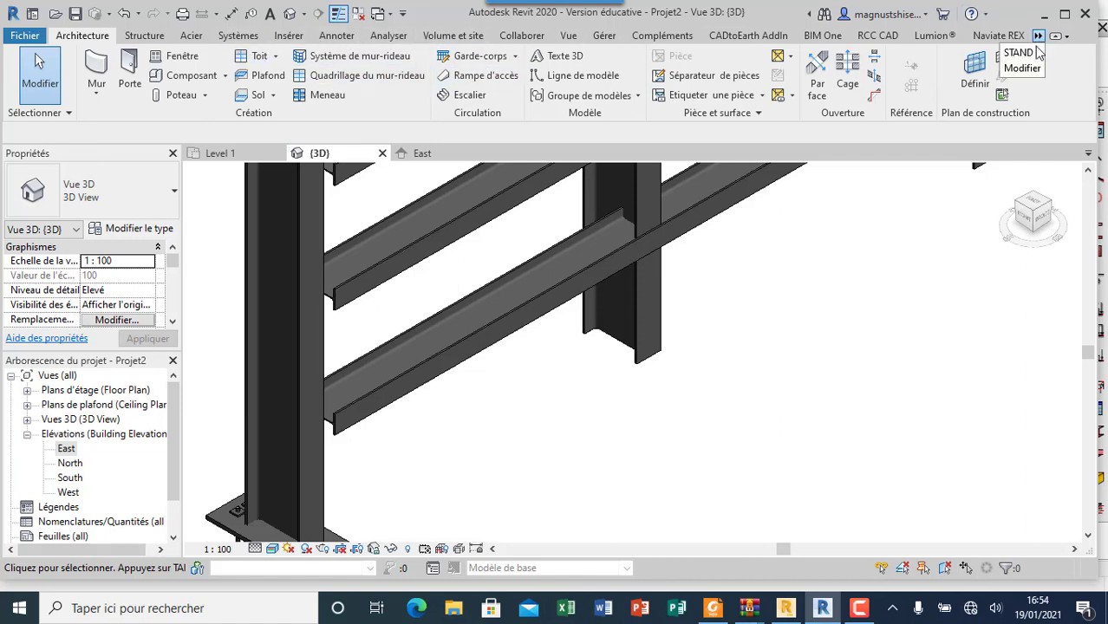
# Align the two lowest side rails of the first bay with the outer flange face of the front corner column
pyautogui.click(1022, 68)
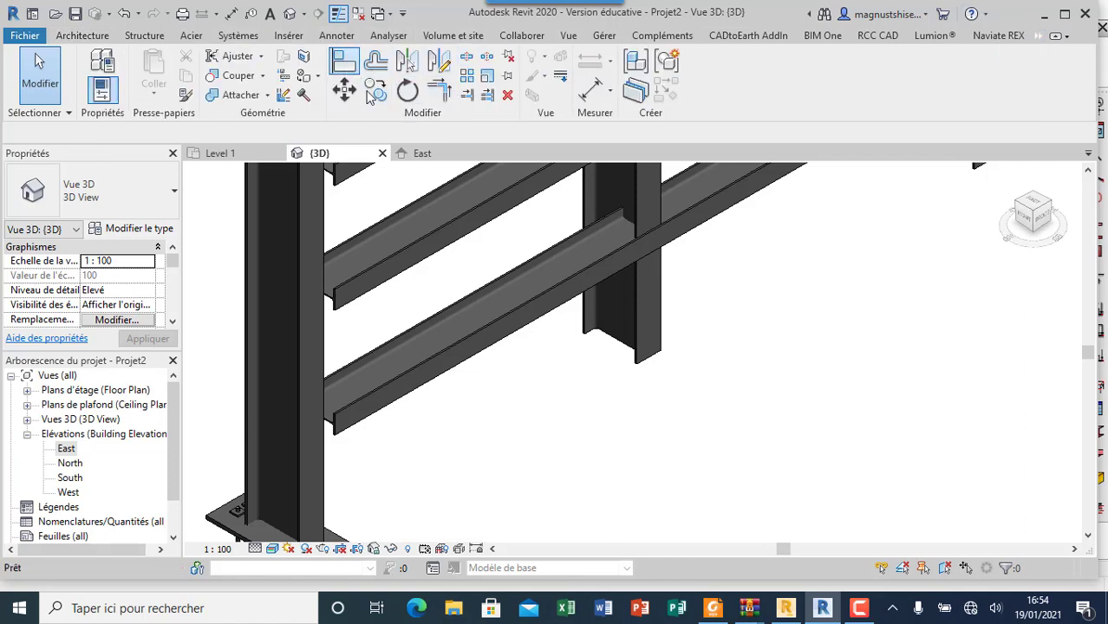
pyautogui.click(373, 92)
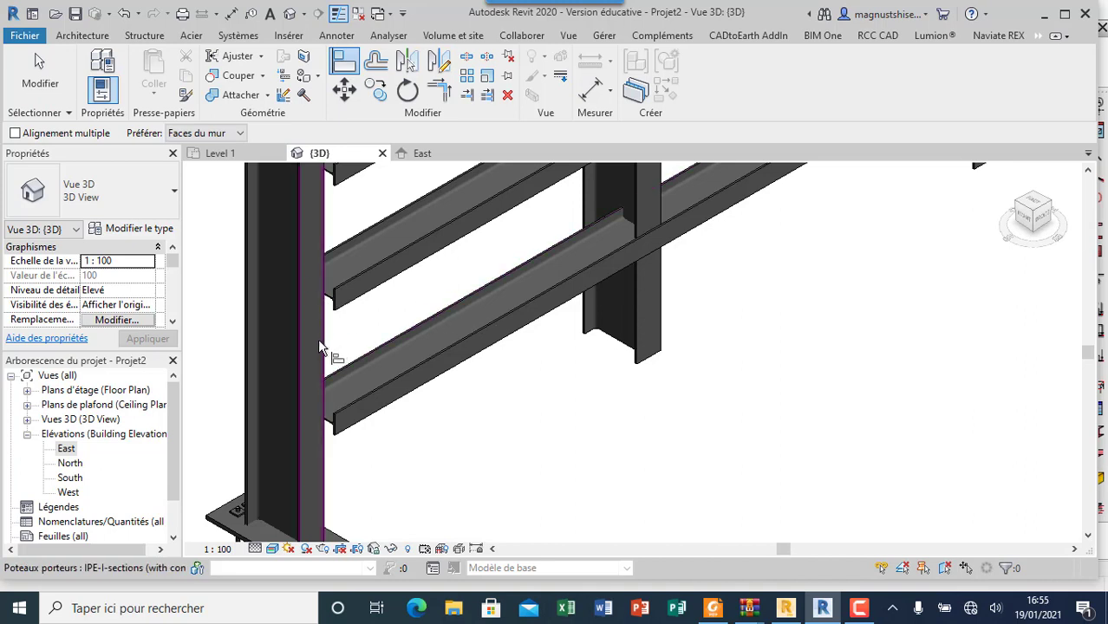
pyautogui.click(319, 342)
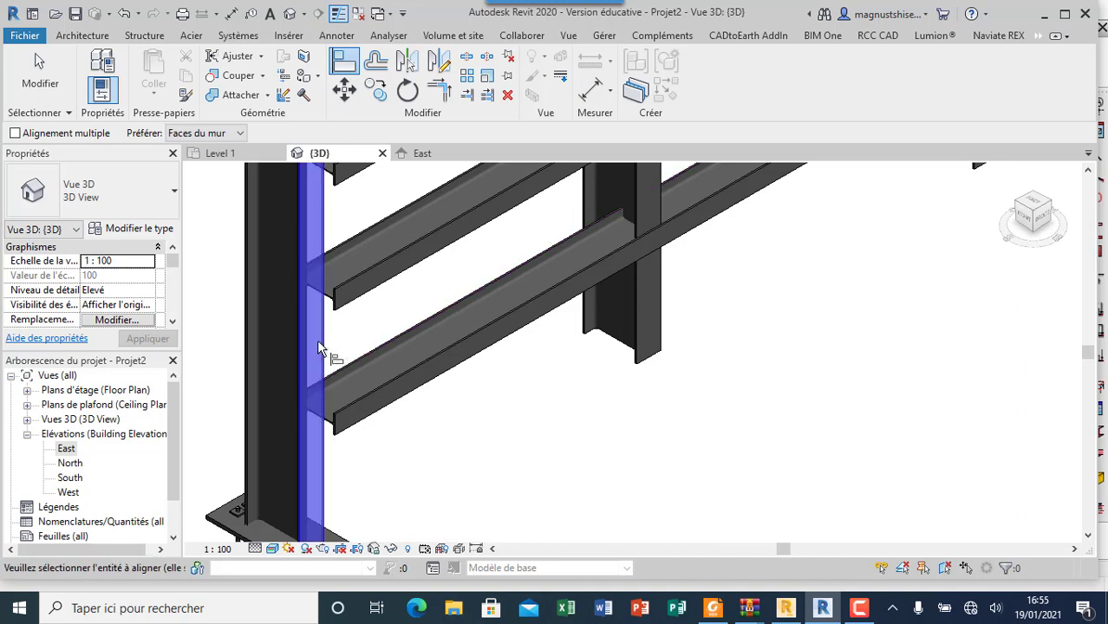
pyautogui.click(378, 344)
pyautogui.scroll(-3, 360, 401)
pyautogui.scroll(4, 358, 373)
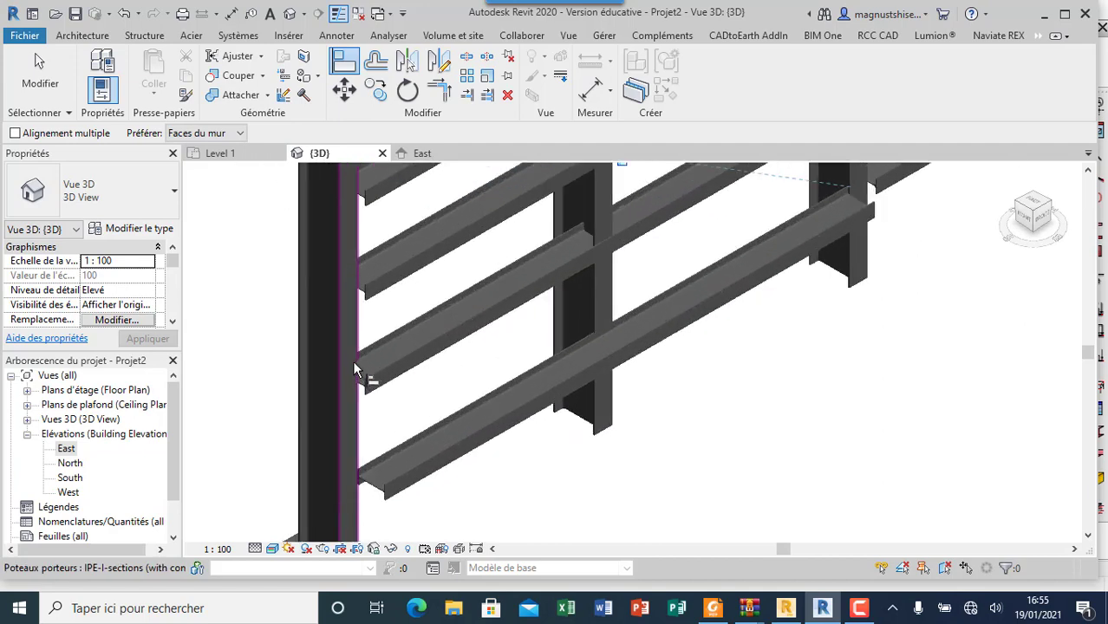
pyautogui.click(356, 331)
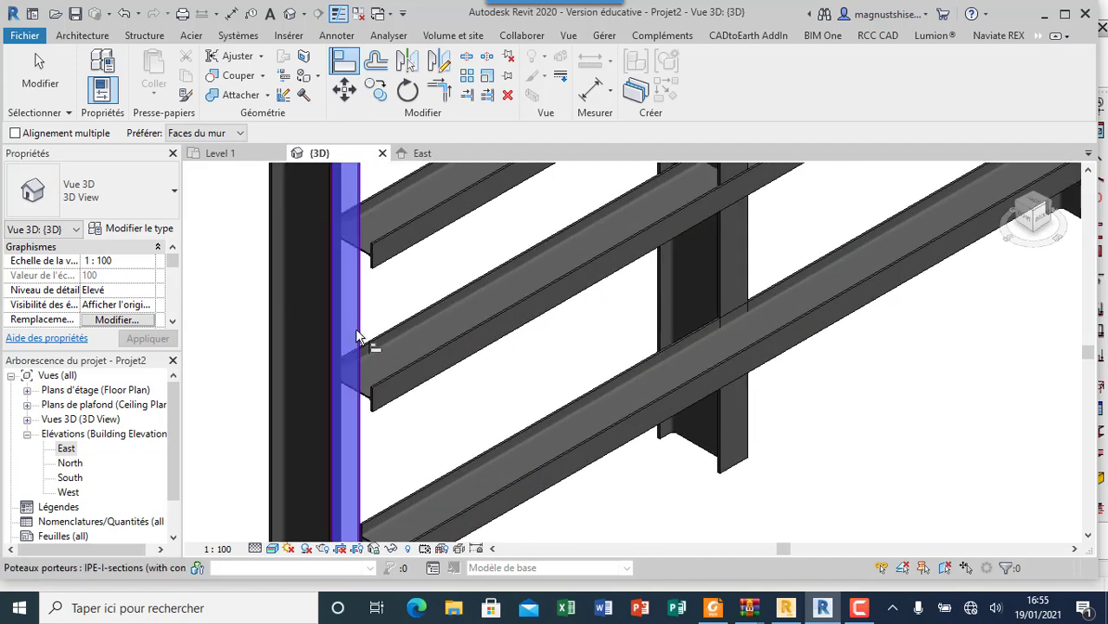
pyautogui.click(405, 320)
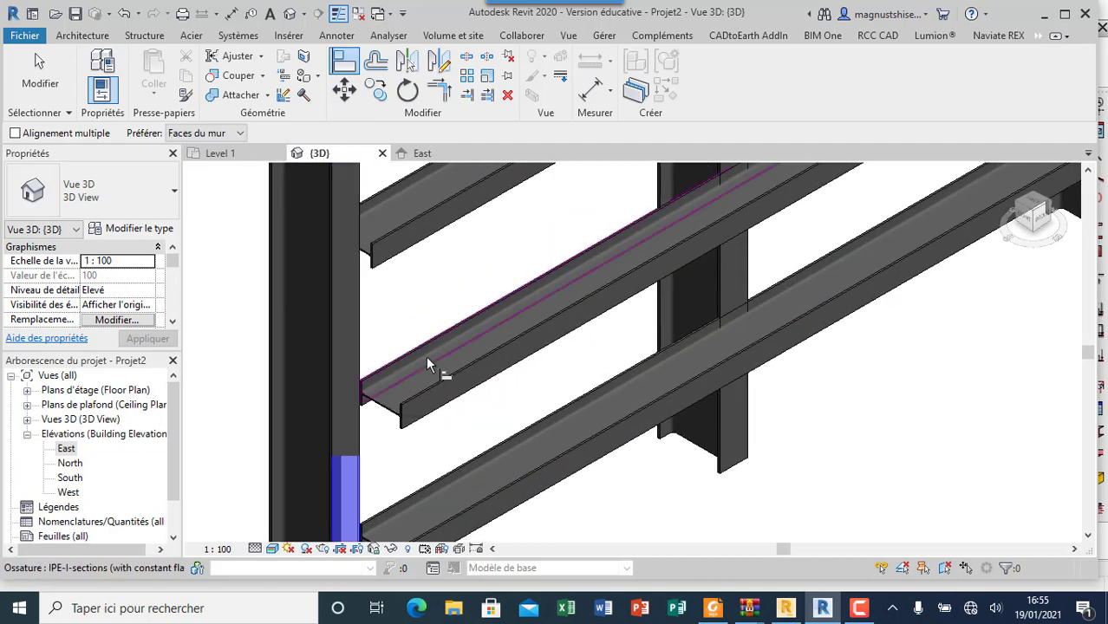
# Align the third and fourth side rails from the ground with the same outer flange face of the corner column
pyautogui.scroll(-3, 426, 356)
pyautogui.scroll(3, 415, 279)
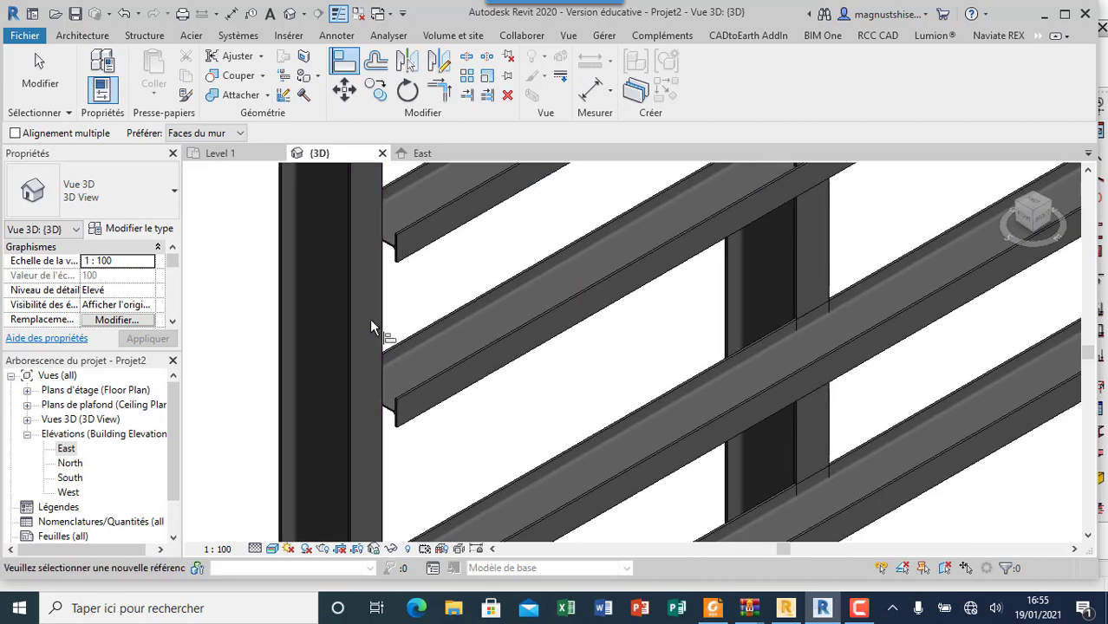
pyautogui.click(382, 321)
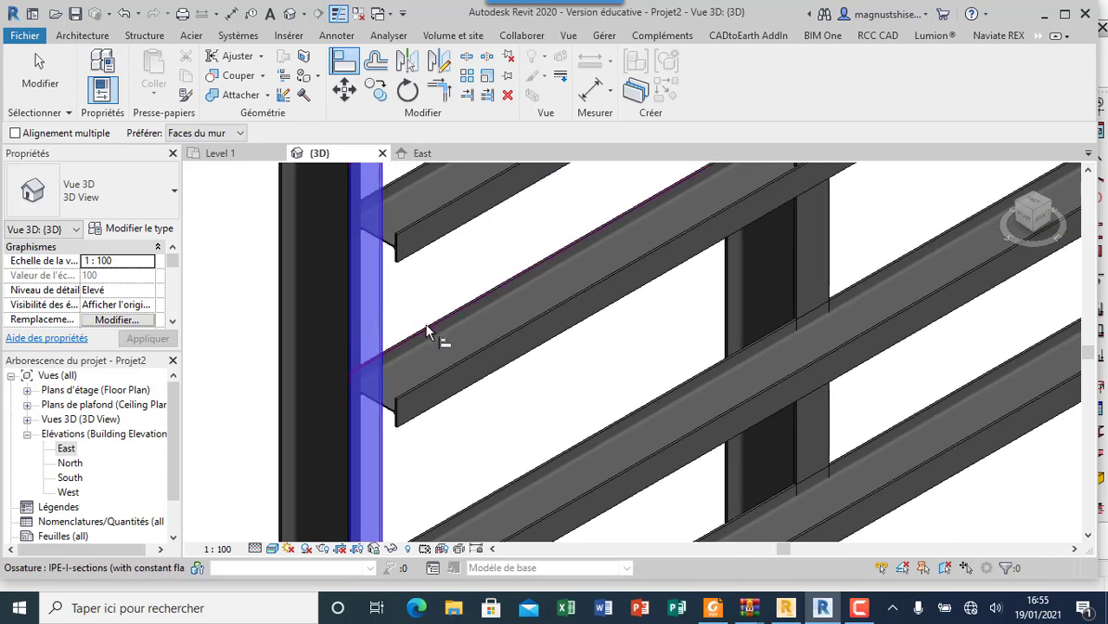
pyautogui.click(425, 323)
pyautogui.scroll(-3, 488, 380)
pyautogui.scroll(3, 473, 330)
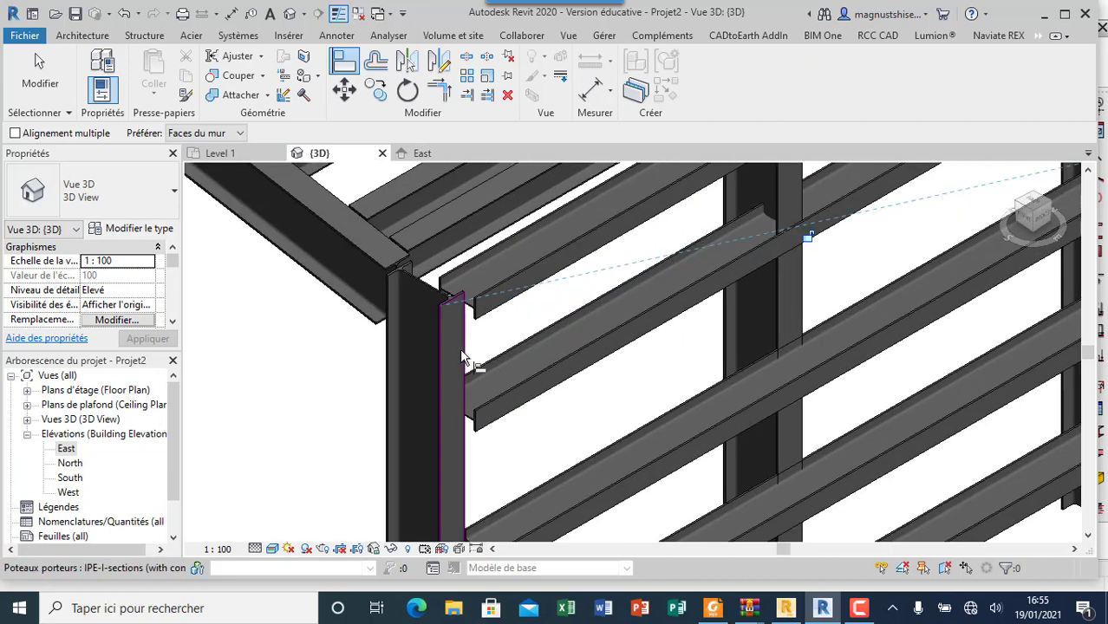
pyautogui.click(462, 355)
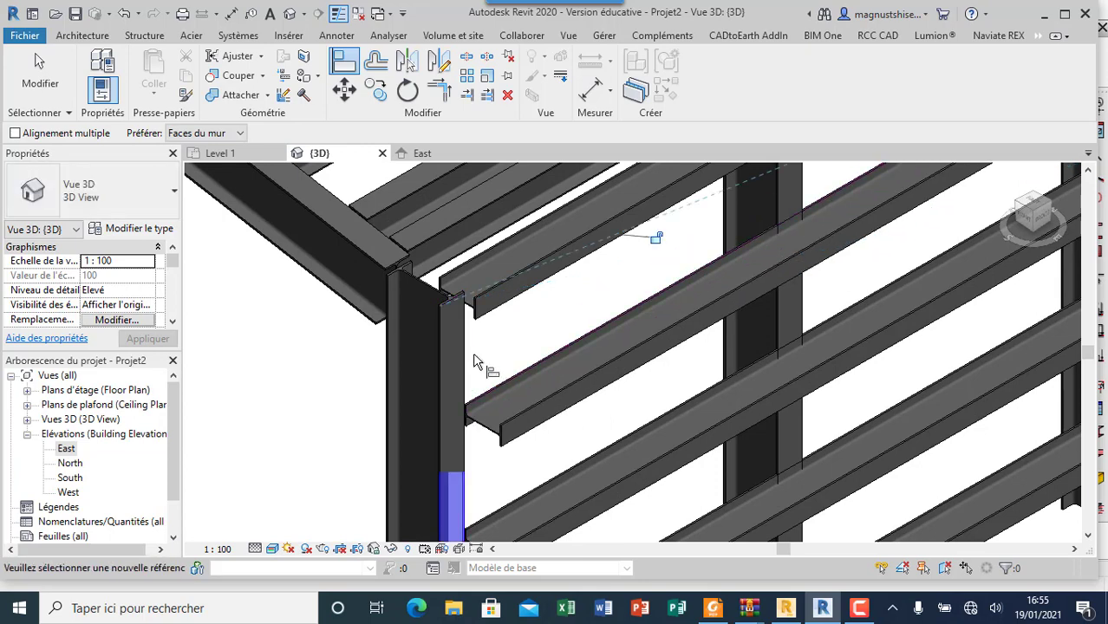
# Align the topmost side rail of the first bay with the corner column's outer flange face
pyautogui.scroll(3, 450, 323)
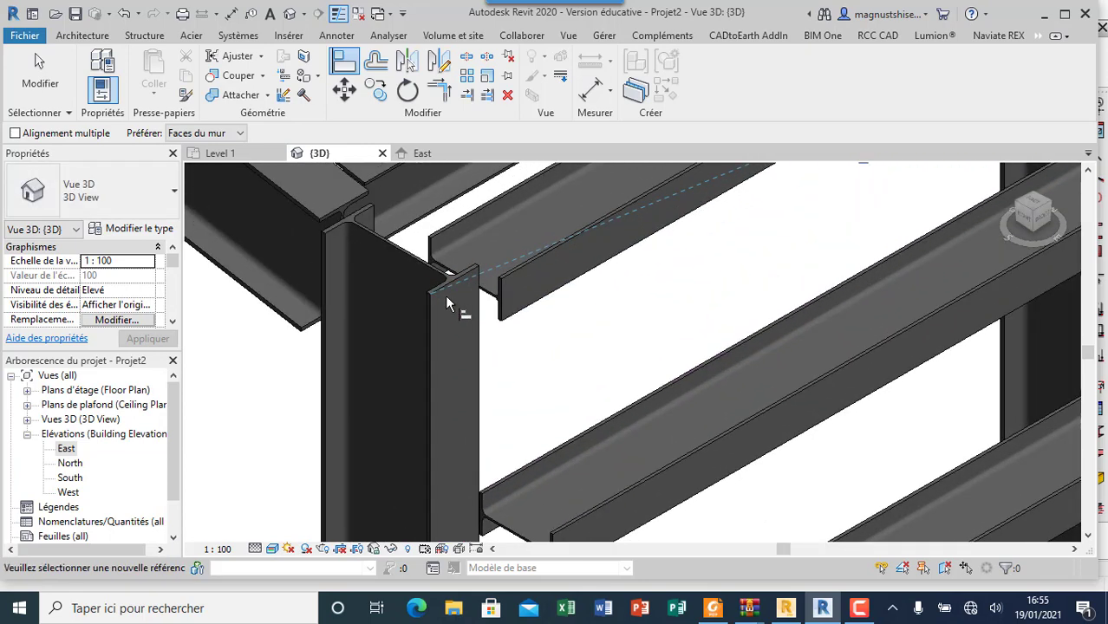
pyautogui.click(476, 307)
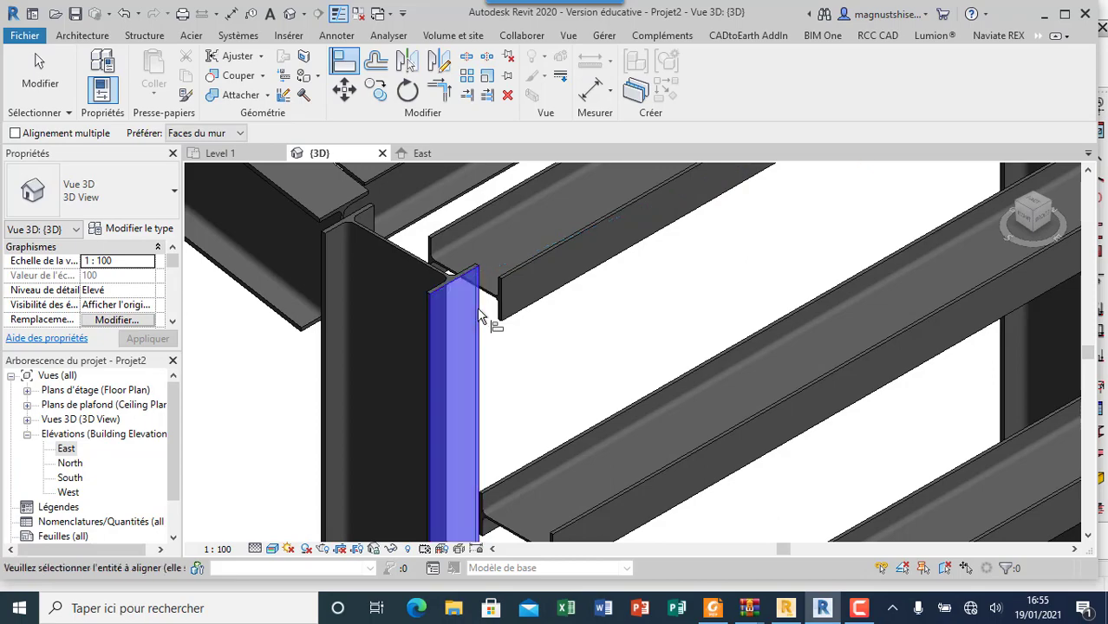
pyautogui.scroll(-5, 473, 278)
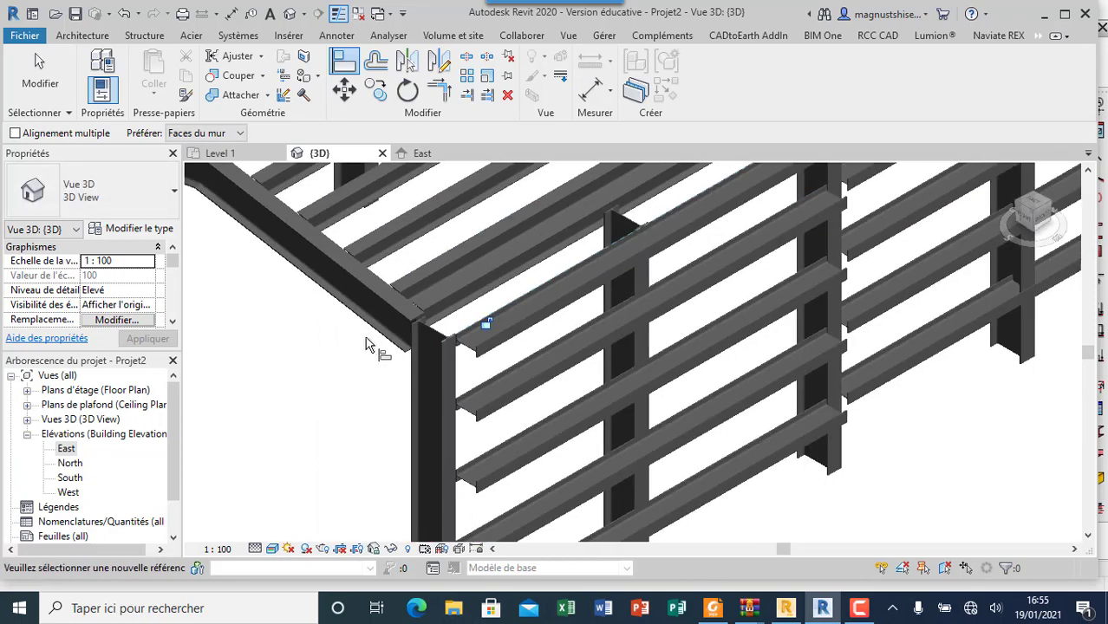
# Check the realigned first-bay side rails against the neighbouring bays and the whole hall, and end the Align command
pyautogui.scroll(5, 508, 299)
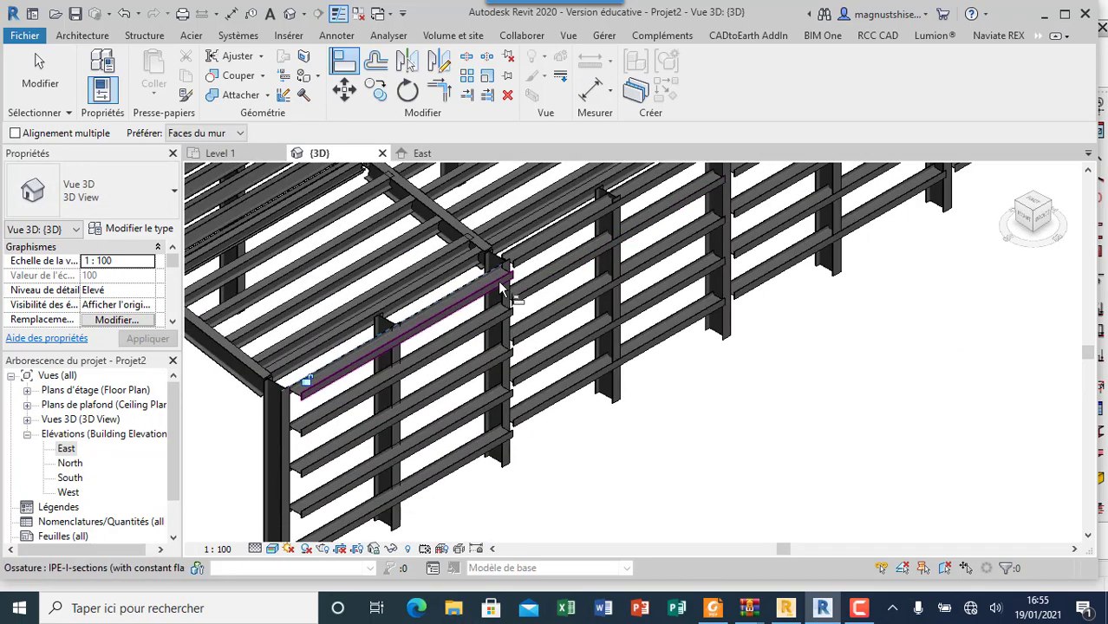
pyautogui.click(397, 370)
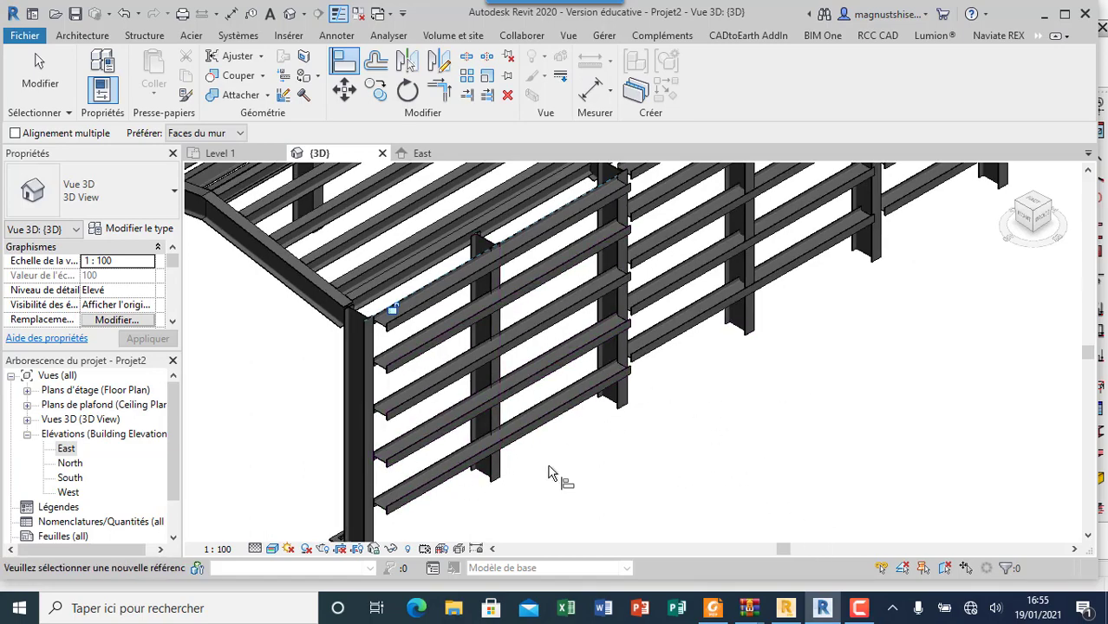
pyautogui.scroll(-3, 542, 464)
pyautogui.scroll(4, 559, 399)
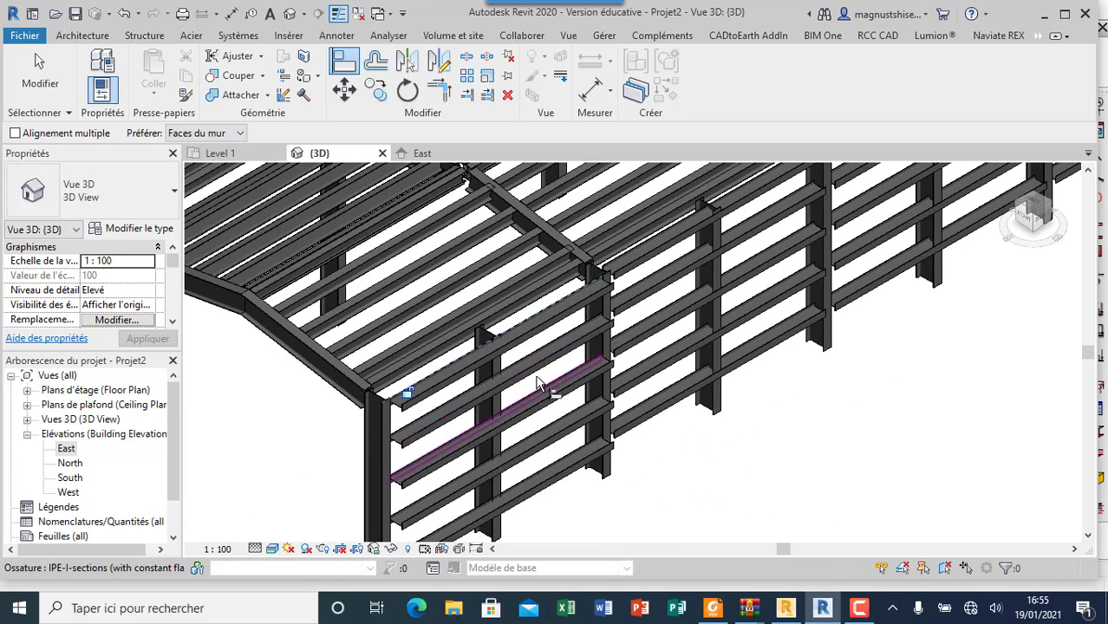
pyautogui.scroll(3, 516, 381)
pyautogui.scroll(-2, 462, 365)
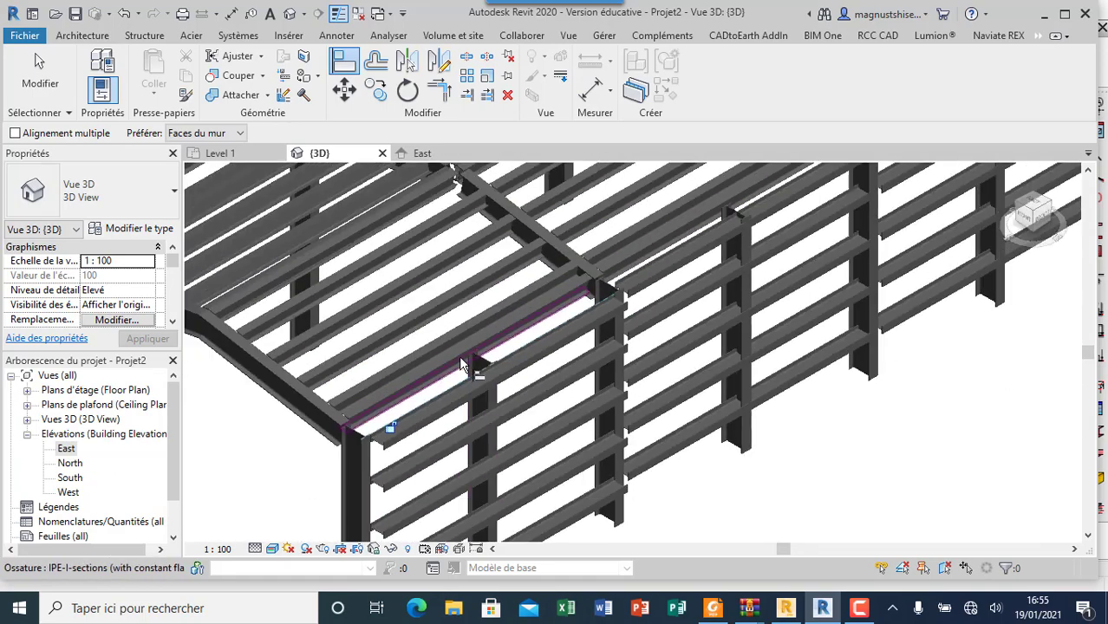
pyautogui.scroll(-5, 463, 364)
pyautogui.scroll(-2, 675, 400)
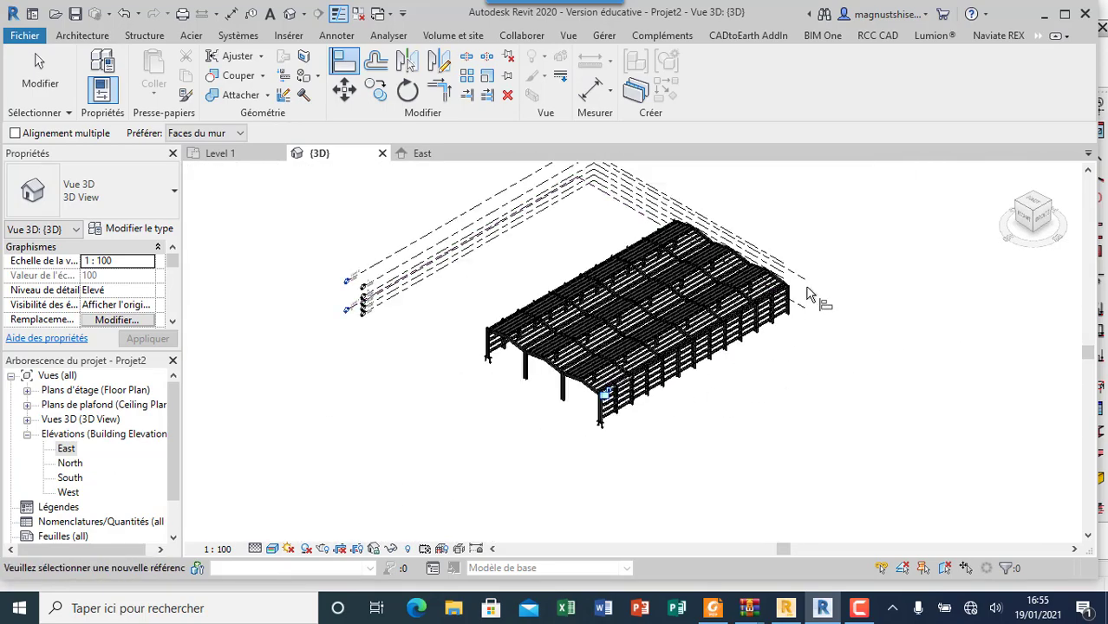
pyautogui.scroll(3, 806, 295)
pyautogui.scroll(-1, 569, 414)
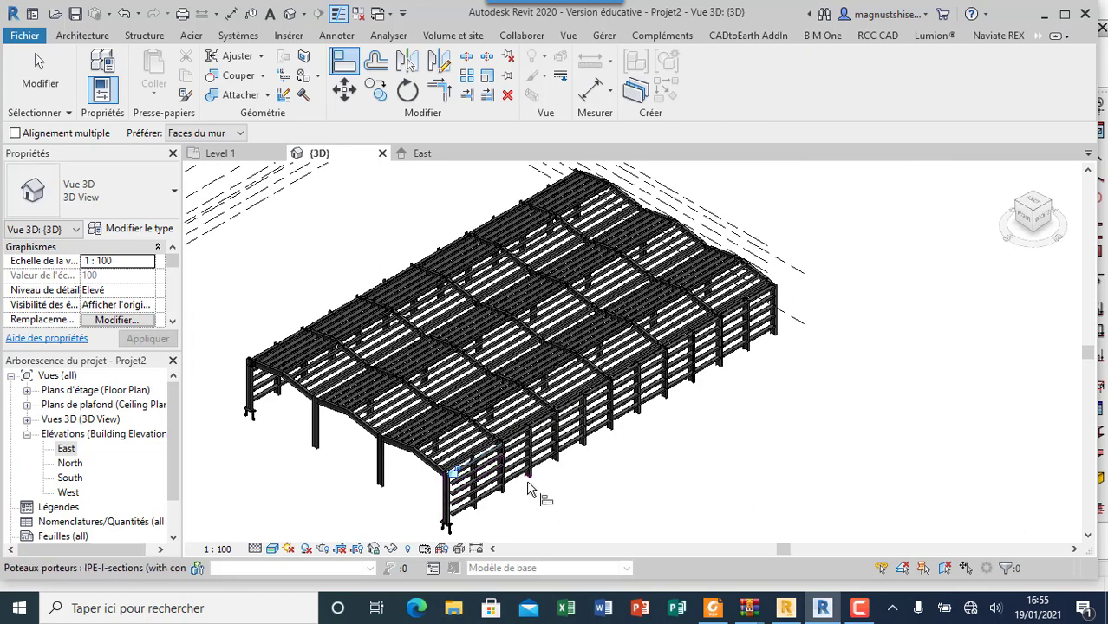
pyautogui.press('Escape')
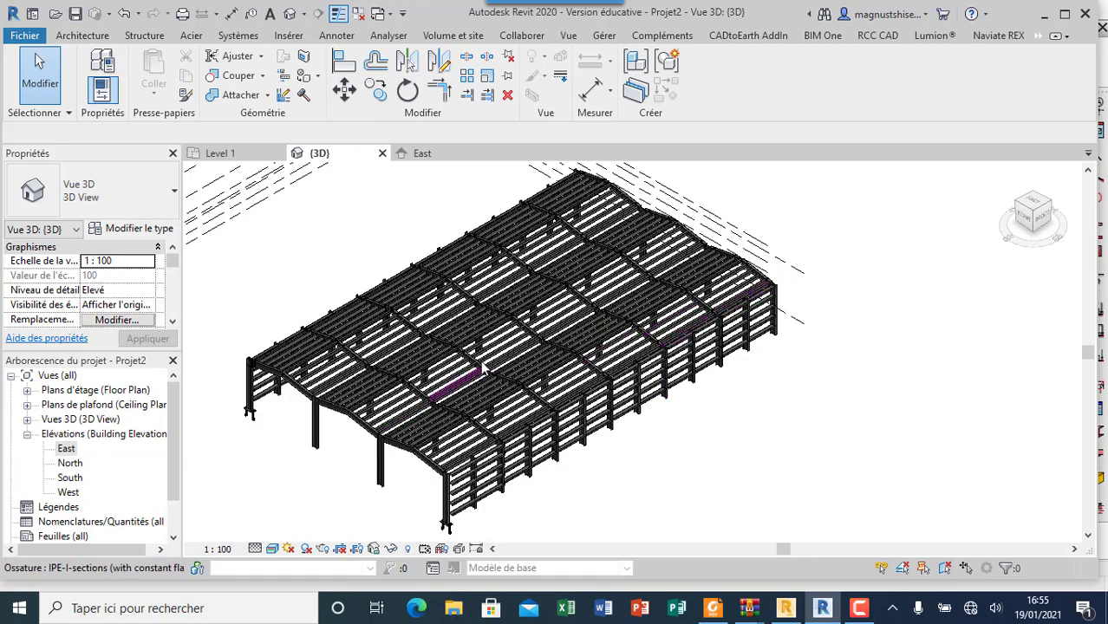
# Examine the side rails at the opposite front corner column and the ridge joint of the adjacent front rafters
pyautogui.scroll(3, 382, 332)
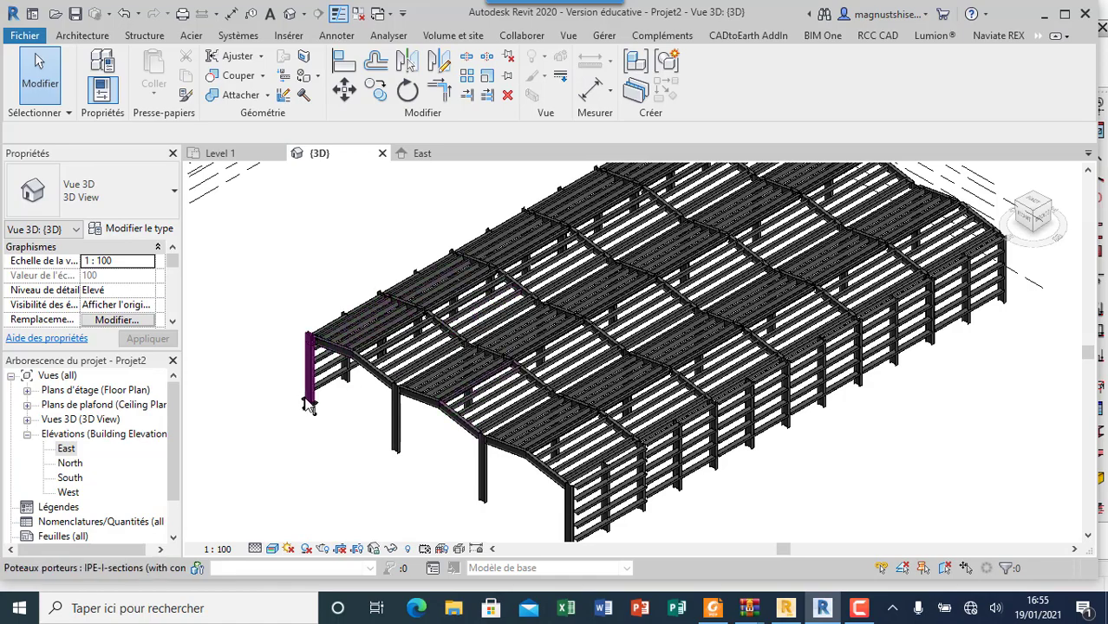
pyautogui.scroll(5, 310, 405)
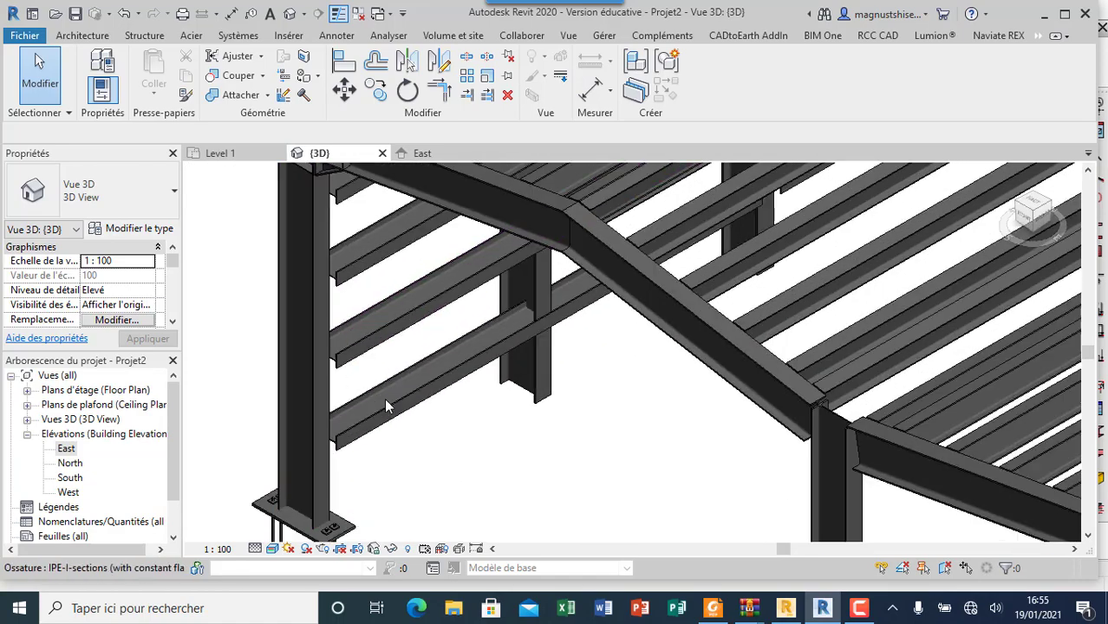
pyautogui.scroll(-6, 386, 406)
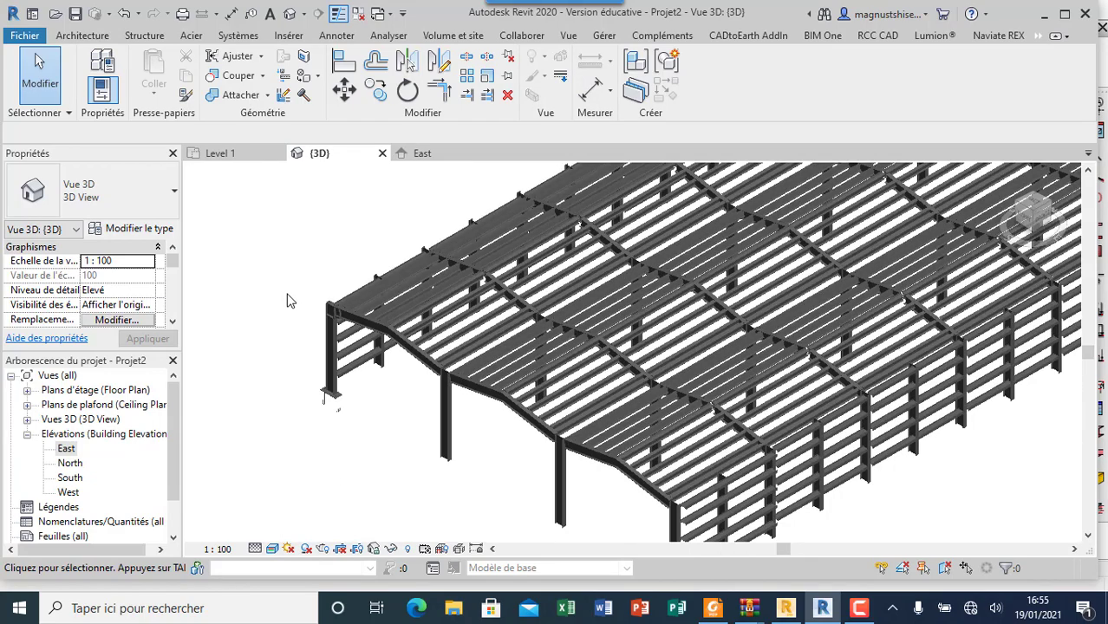
pyautogui.scroll(-5, 290, 301)
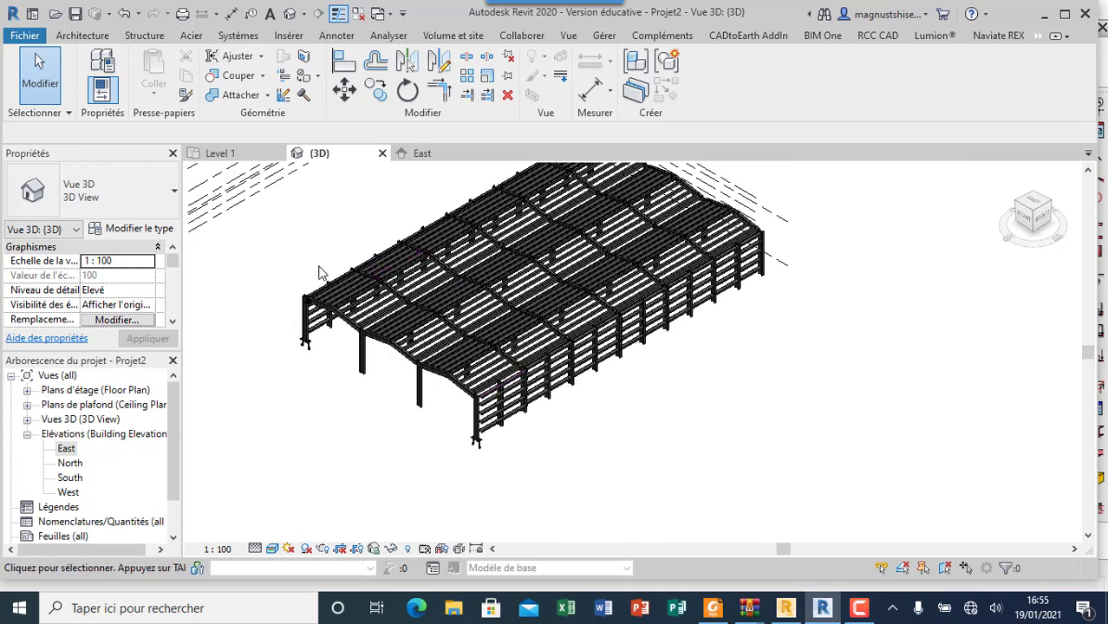
pyautogui.scroll(4, 319, 272)
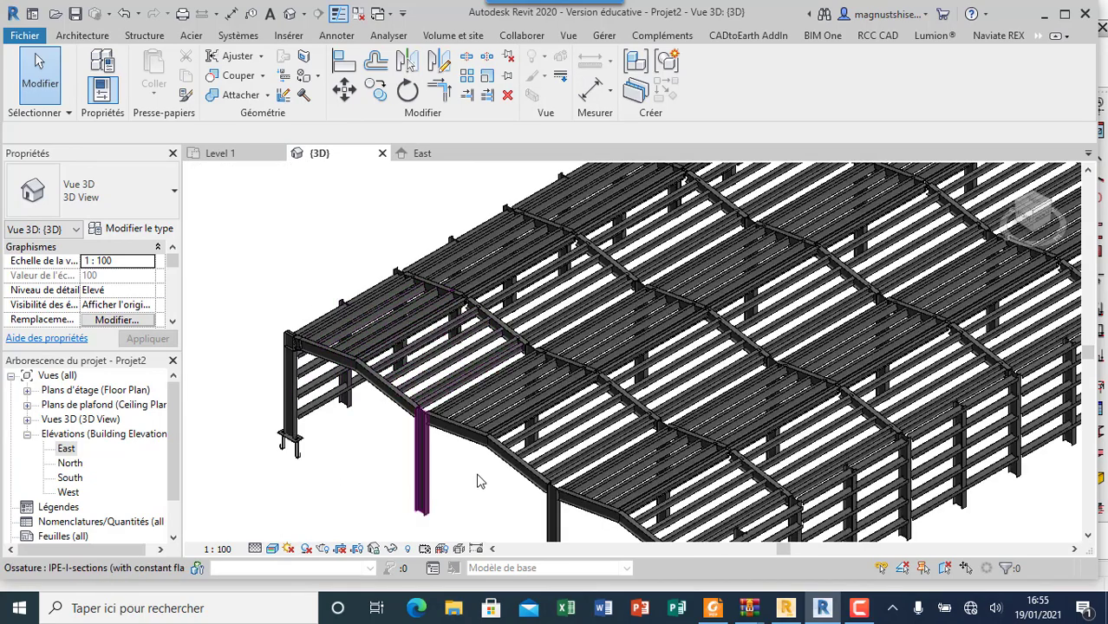
pyautogui.scroll(5, 347, 373)
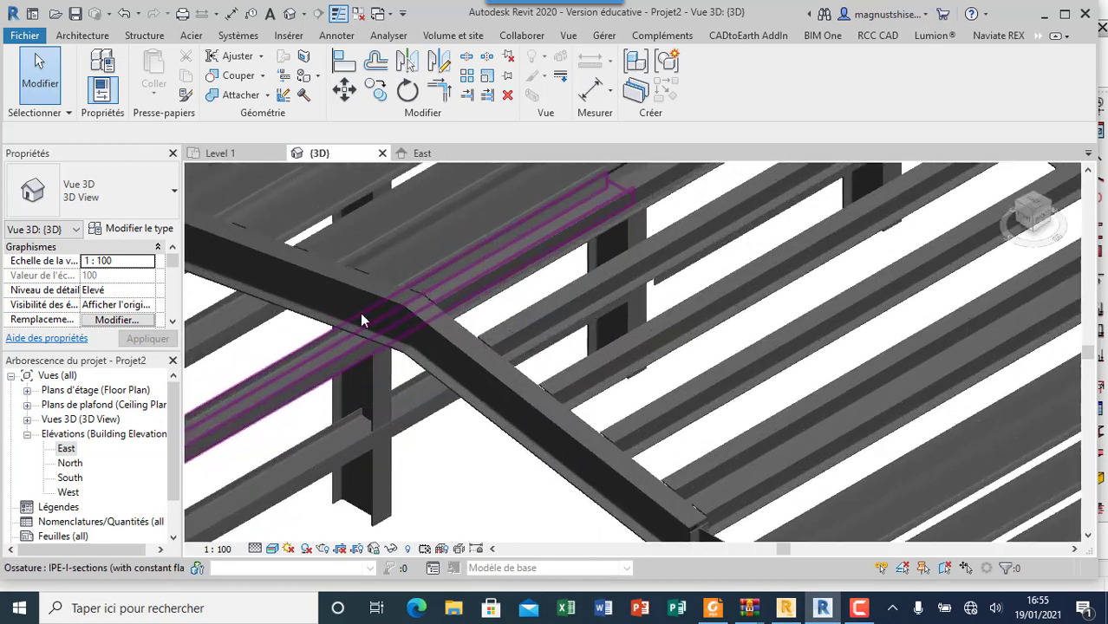
pyautogui.scroll(-3, 373, 325)
pyautogui.scroll(4, 390, 307)
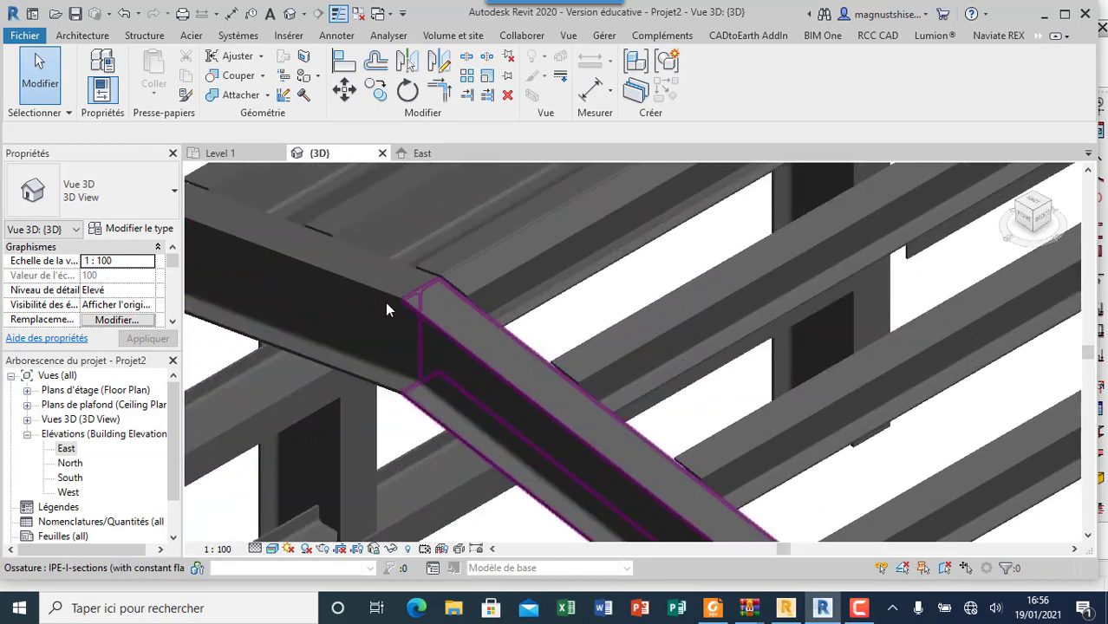
pyautogui.scroll(-5, 353, 286)
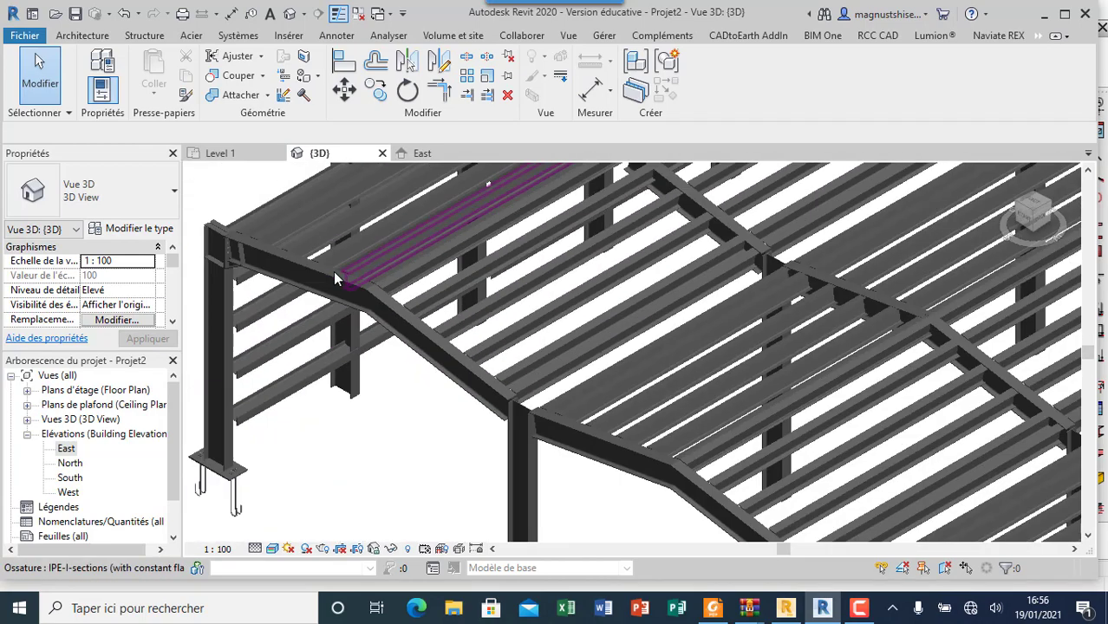
pyautogui.scroll(-3, 333, 271)
pyautogui.scroll(8, 680, 465)
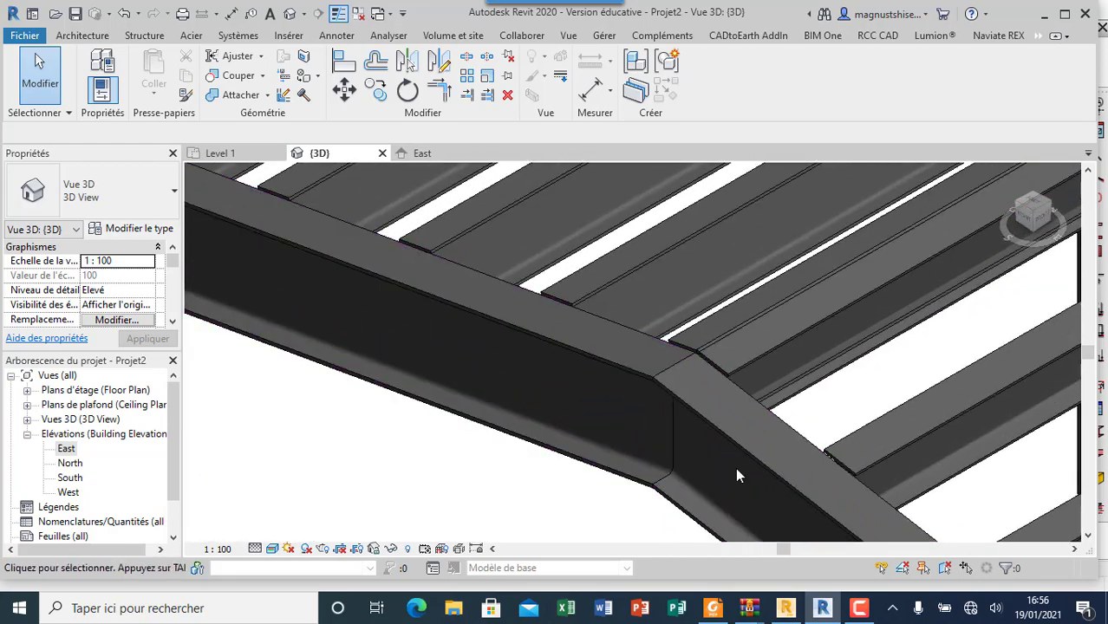
# Examine the mitred ridge joint of the front frame and compare it with the rafter ridge joints of the inner frames
pyautogui.scroll(-4, 691, 460)
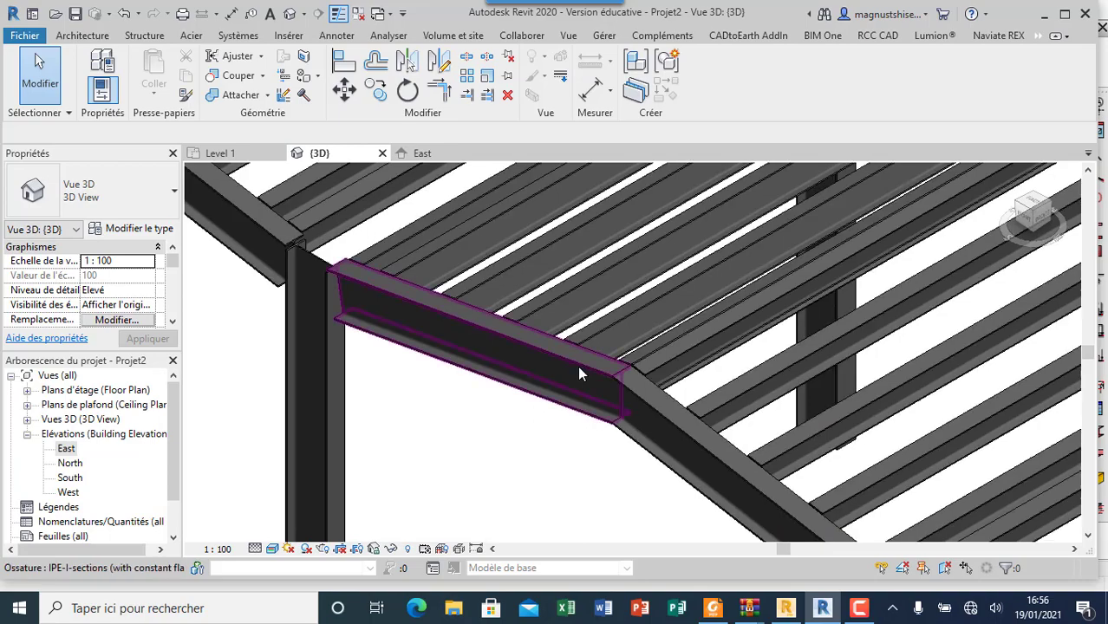
pyautogui.scroll(4, 607, 373)
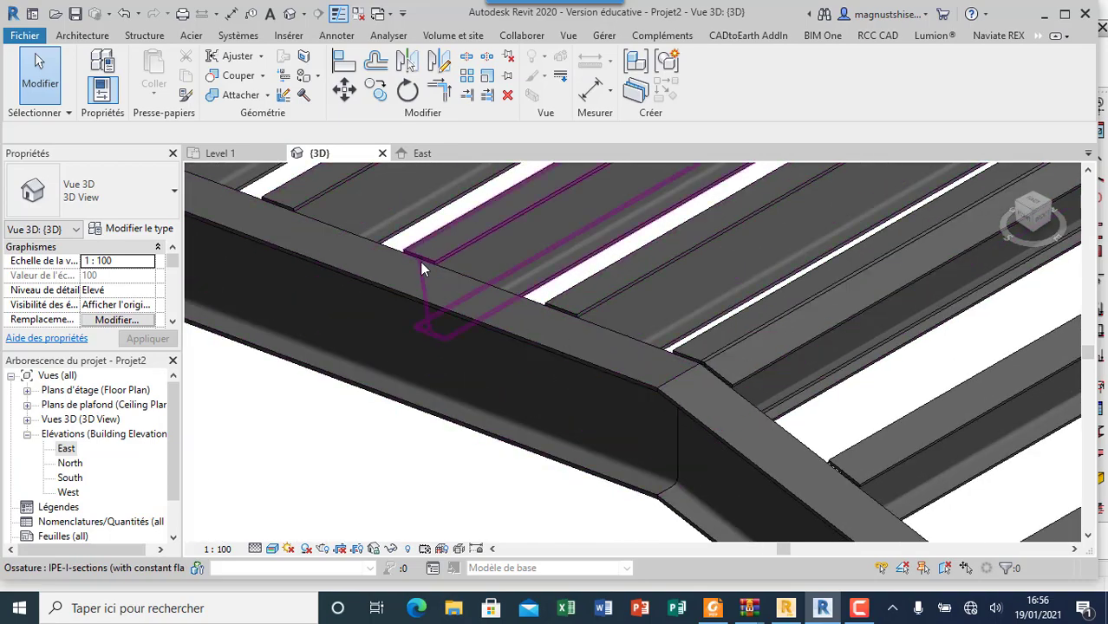
pyautogui.scroll(-3, 404, 268)
pyautogui.scroll(-5, 391, 276)
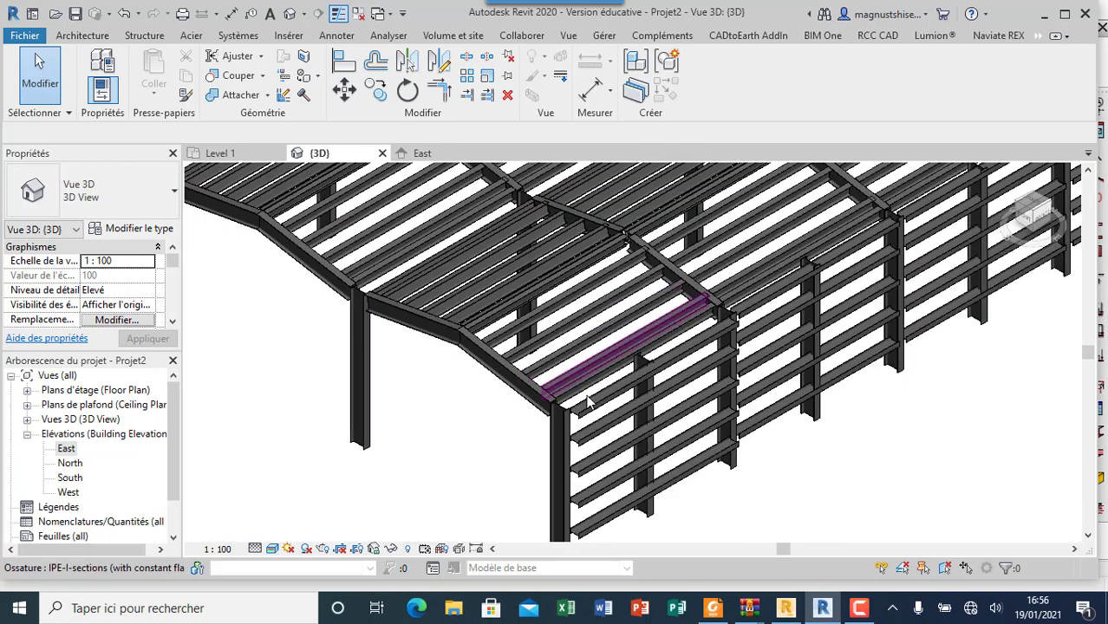
pyautogui.scroll(-4, 574, 433)
pyautogui.scroll(2, 744, 359)
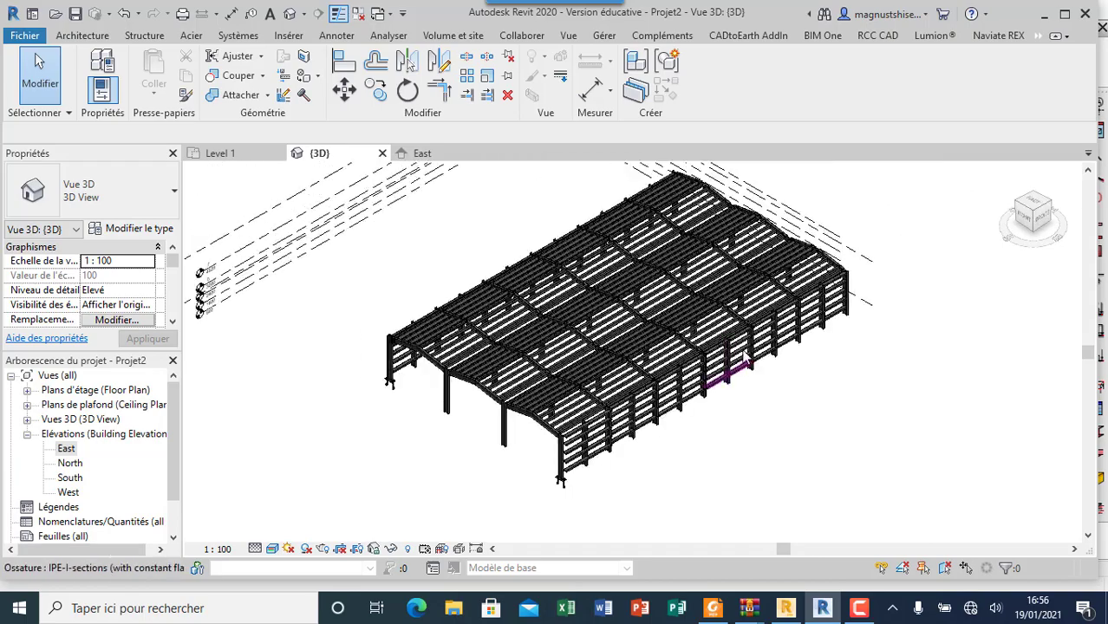
pyautogui.scroll(6, 560, 271)
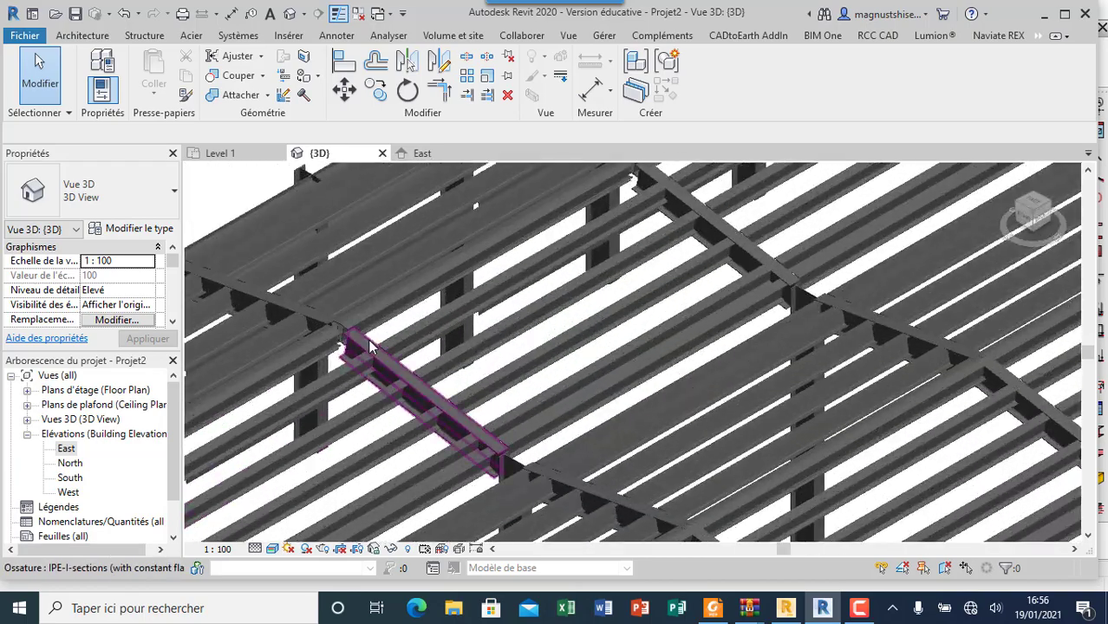
pyautogui.scroll(2, 345, 353)
pyautogui.scroll(-6, 350, 301)
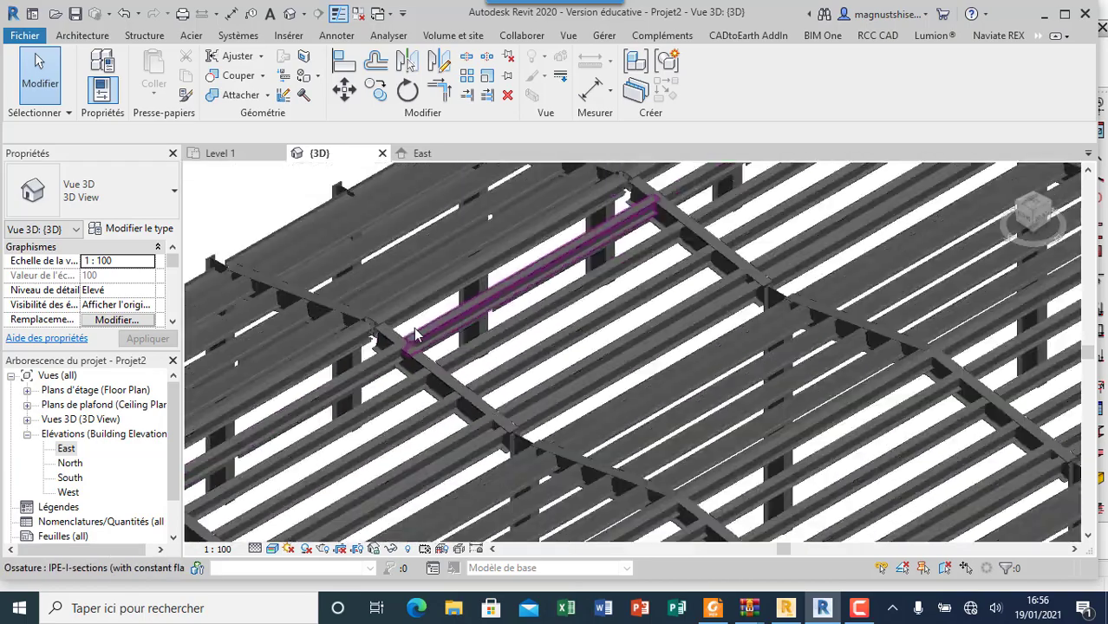
pyautogui.scroll(8, 416, 333)
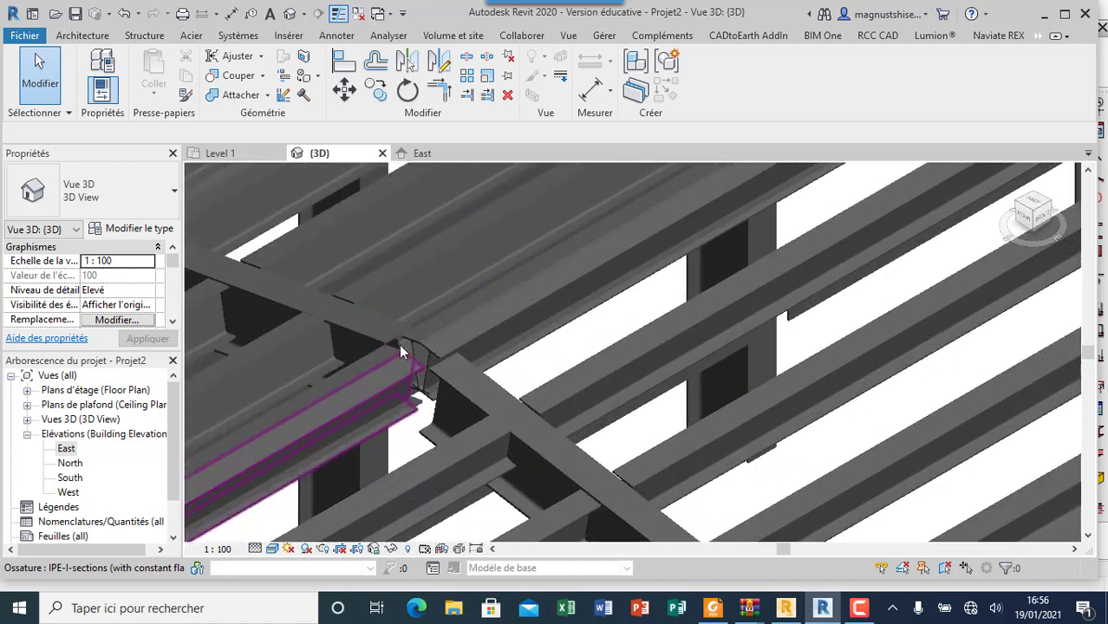
pyautogui.click(383, 329)
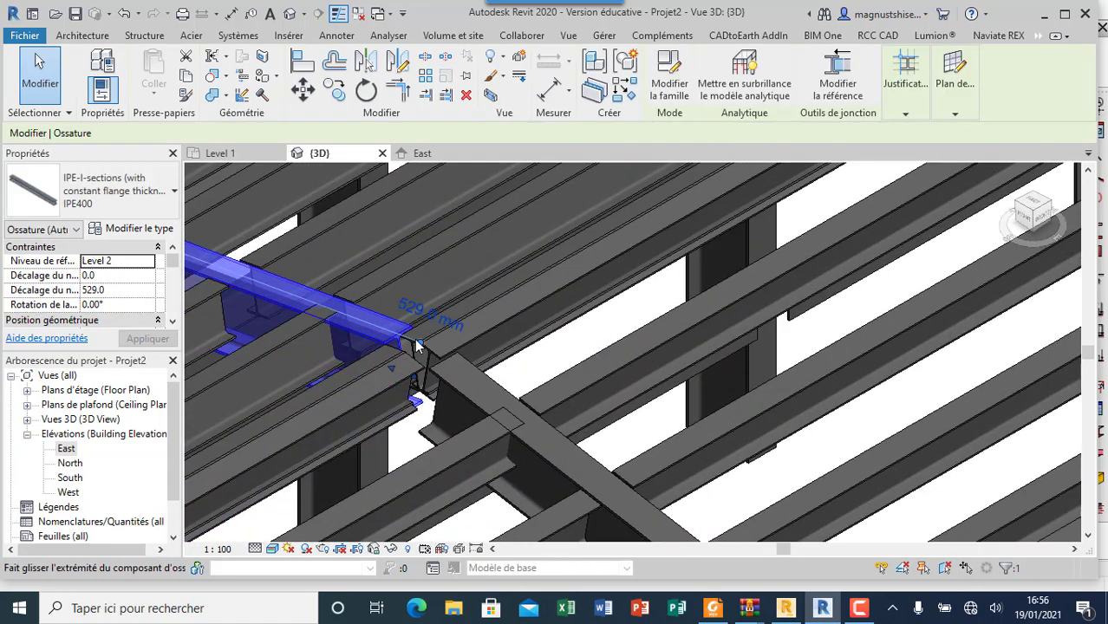
pyautogui.keyDown('ctrl'); pyautogui.click(461, 393); pyautogui.keyUp('ctrl')
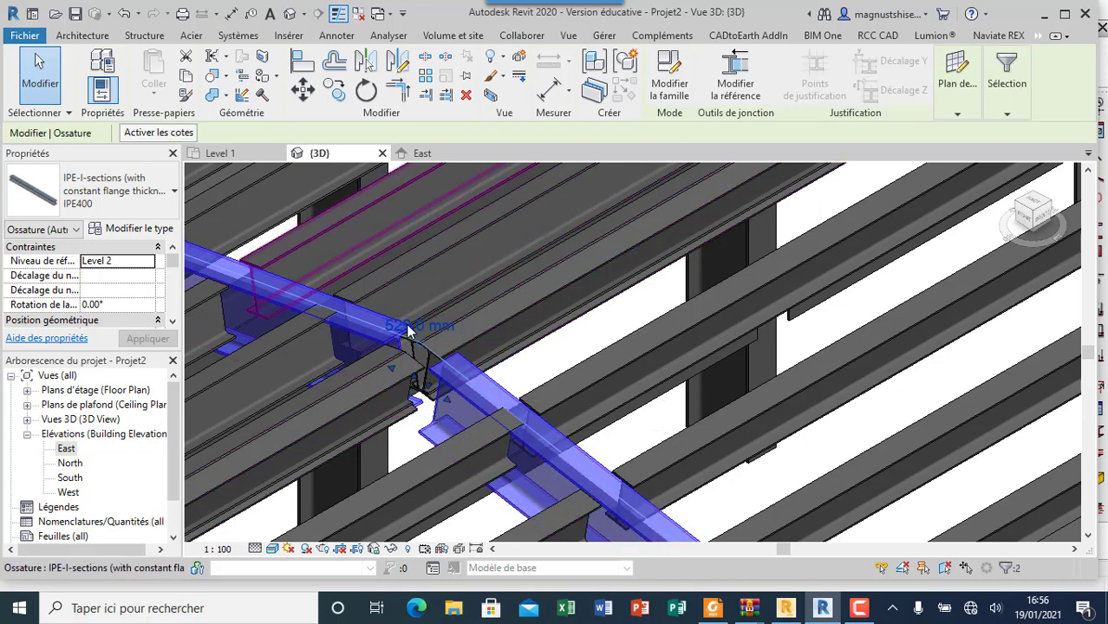
pyautogui.click(191, 36)
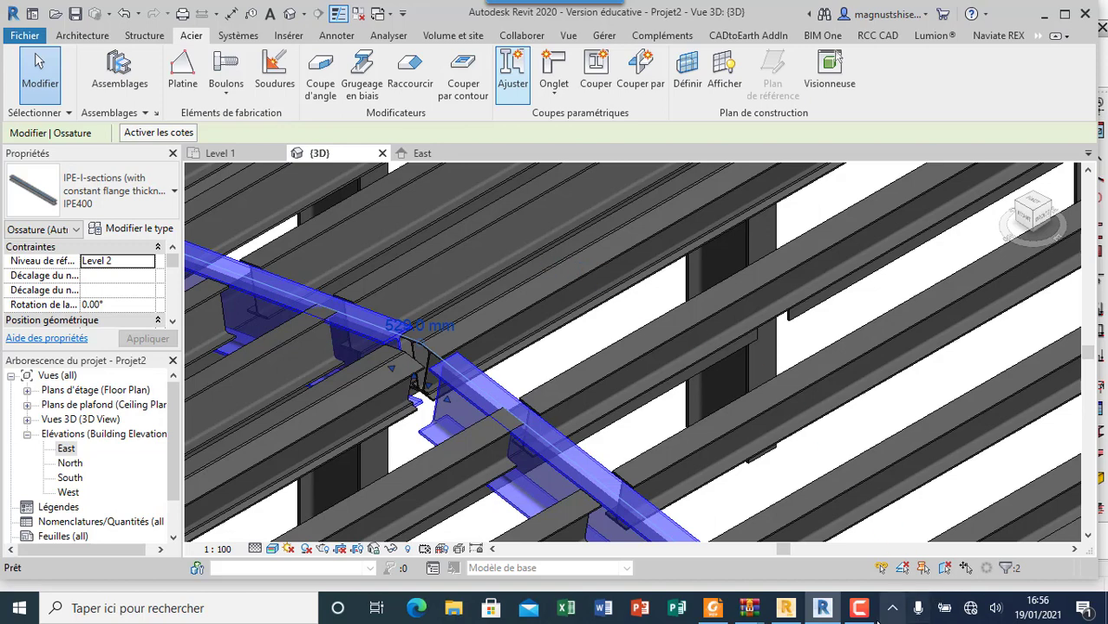
pyautogui.click(859, 607)
pyautogui.click(1024, 535)
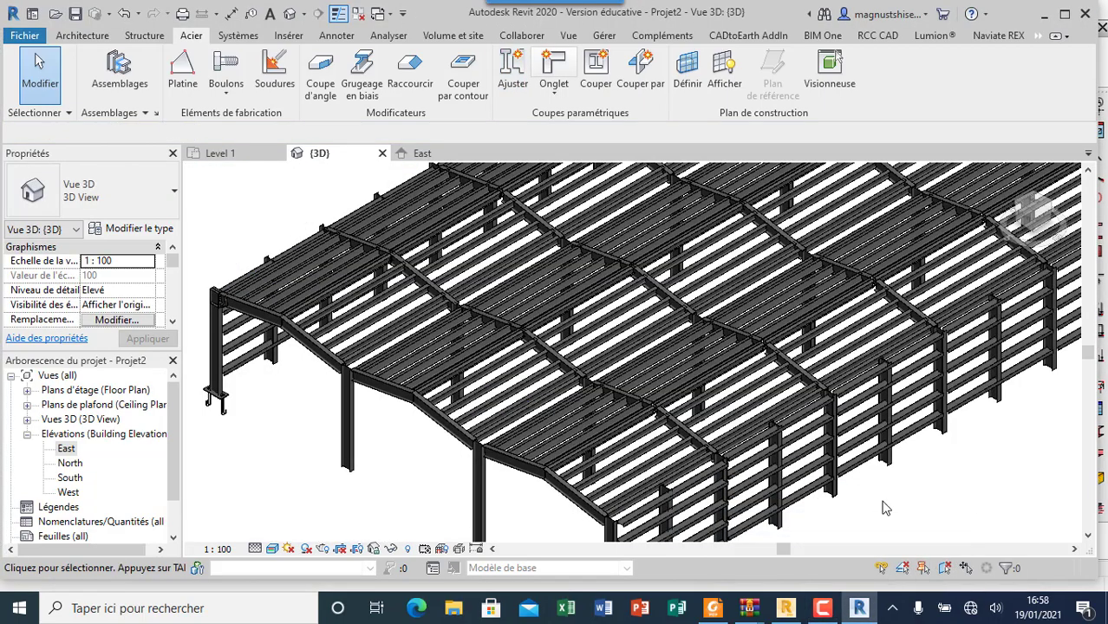
# Join the two IPE400 rafters meeting at the ridge of the second frame with a miter cut (Onglet) and check the joint
pyautogui.scroll(5, 660, 428)
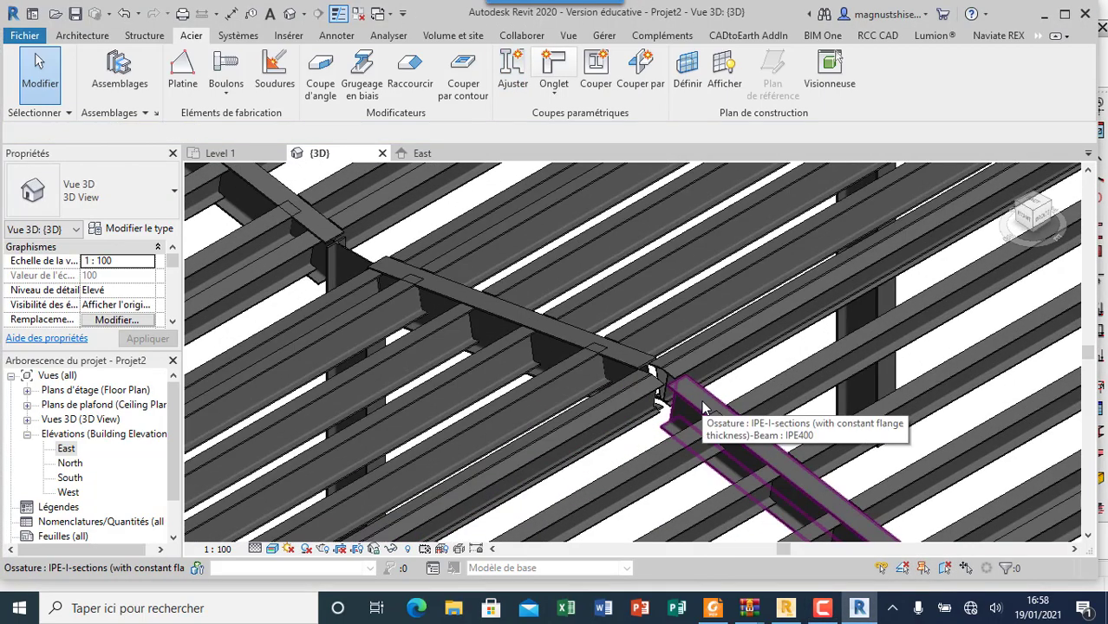
pyautogui.click(702, 409)
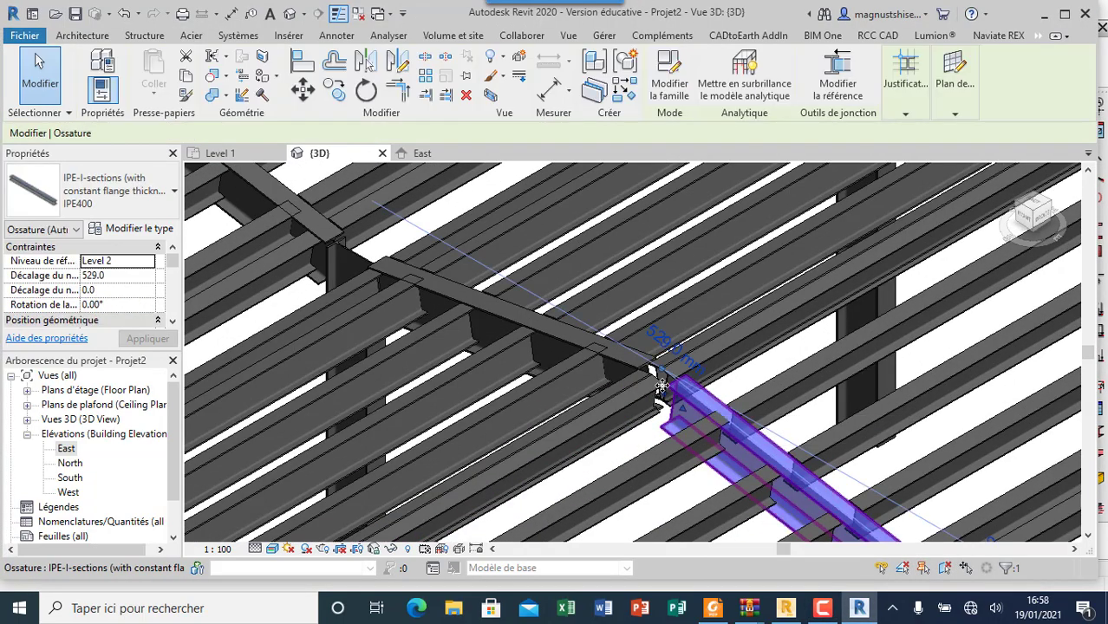
pyautogui.keyDown('ctrl'); pyautogui.click(659, 394); pyautogui.keyUp('ctrl')
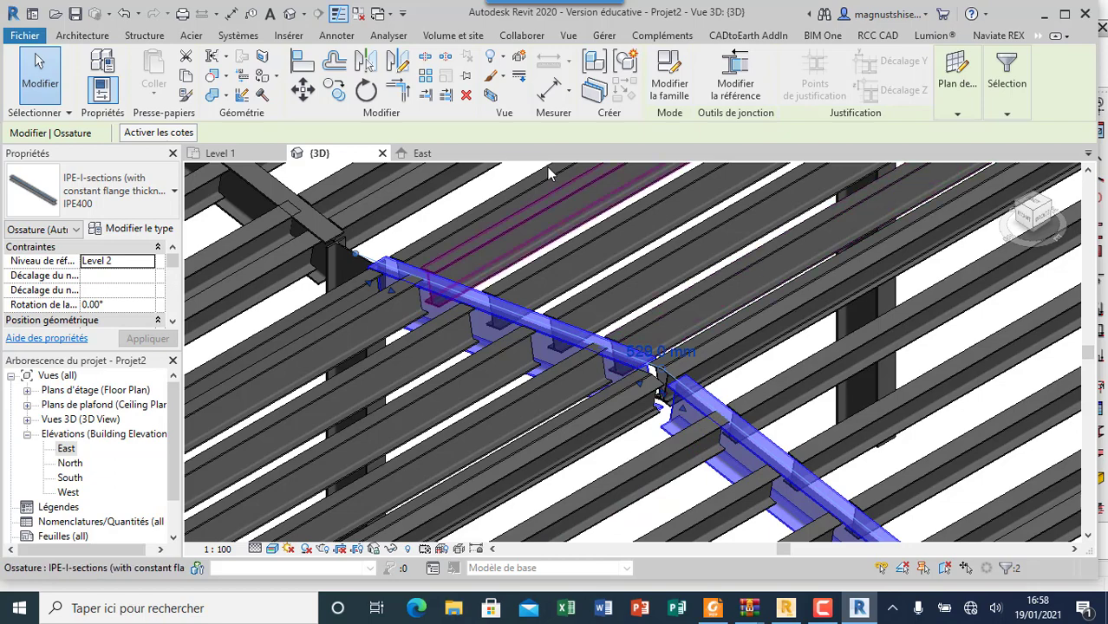
pyautogui.click(194, 36)
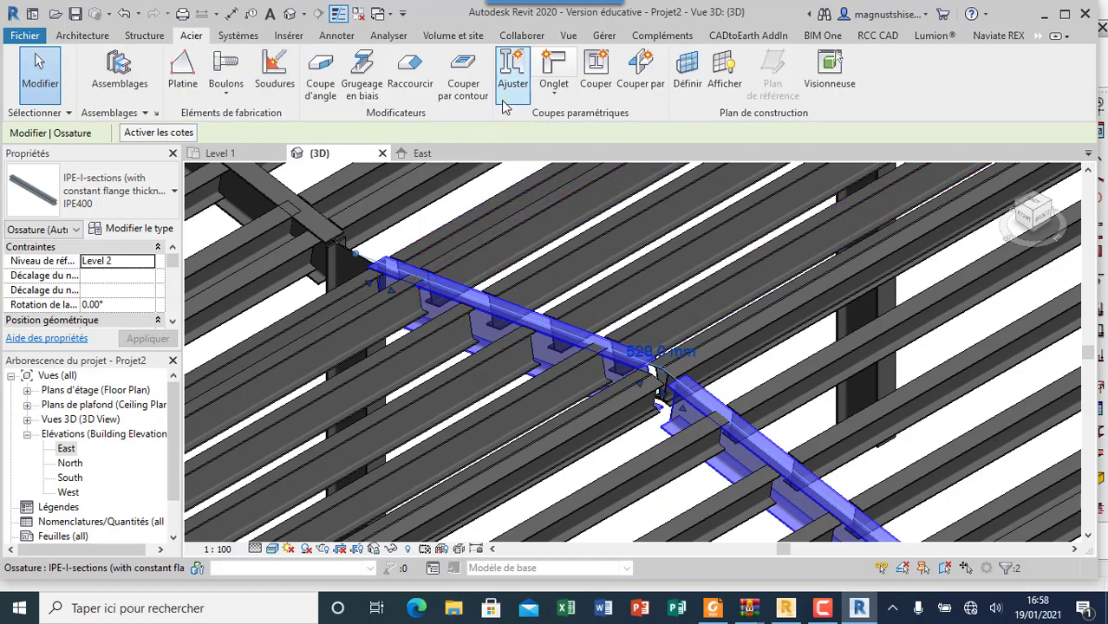
pyautogui.click(555, 102)
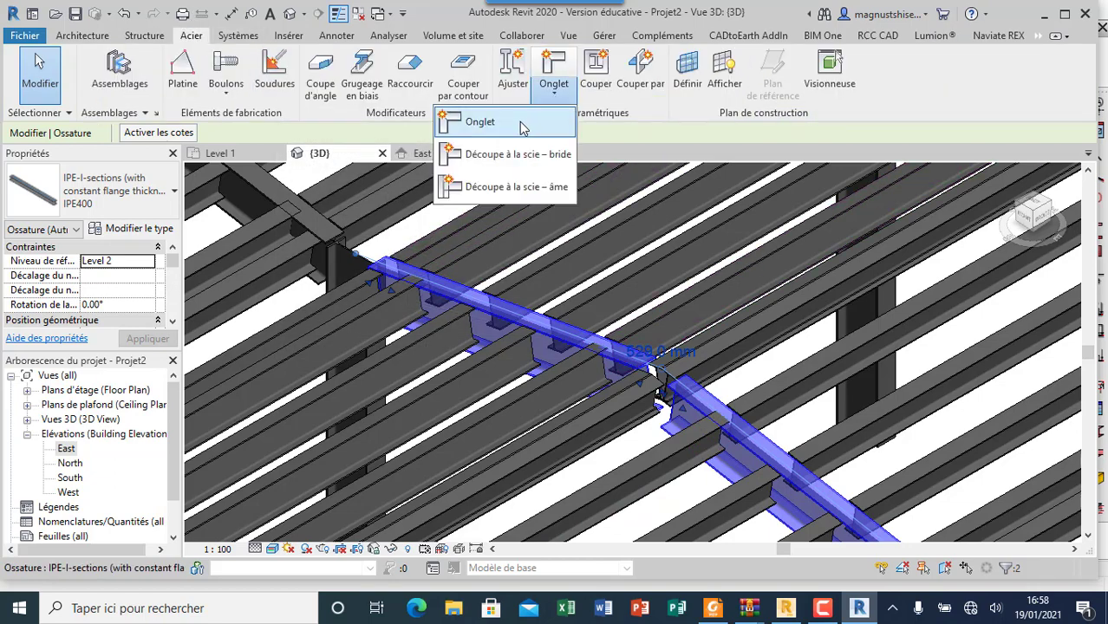
pyautogui.click(466, 116)
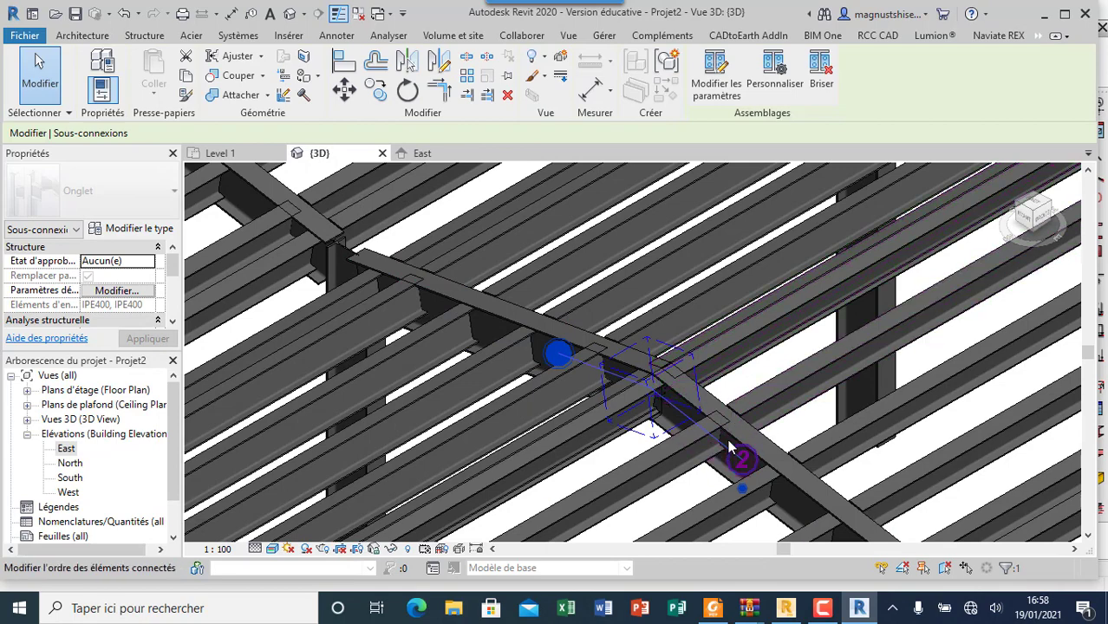
pyautogui.scroll(4, 680, 412)
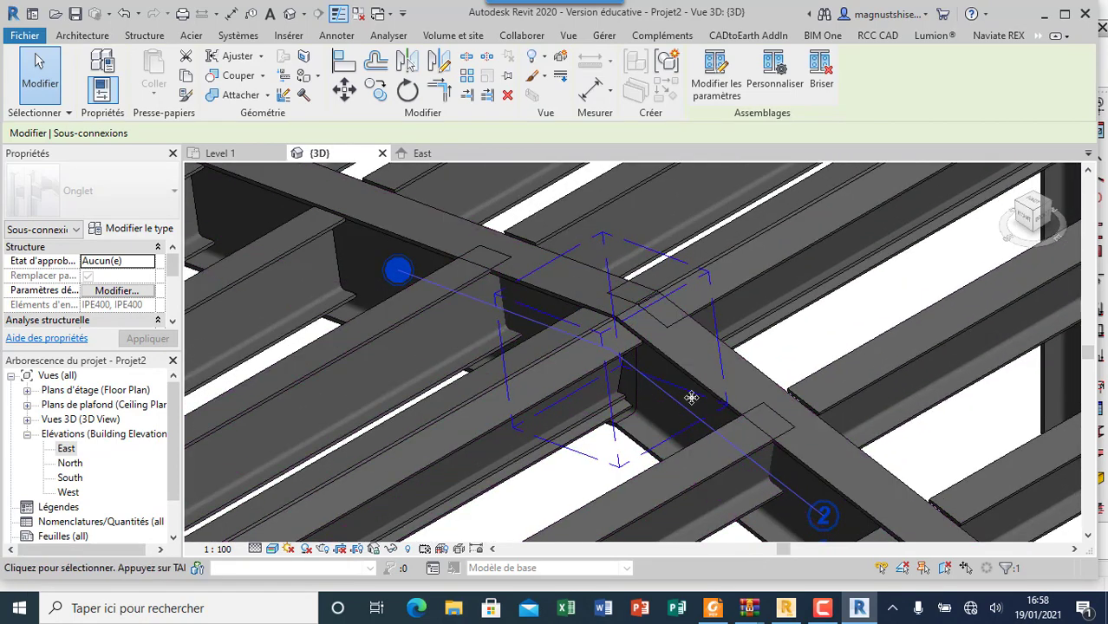
pyautogui.scroll(3, 649, 321)
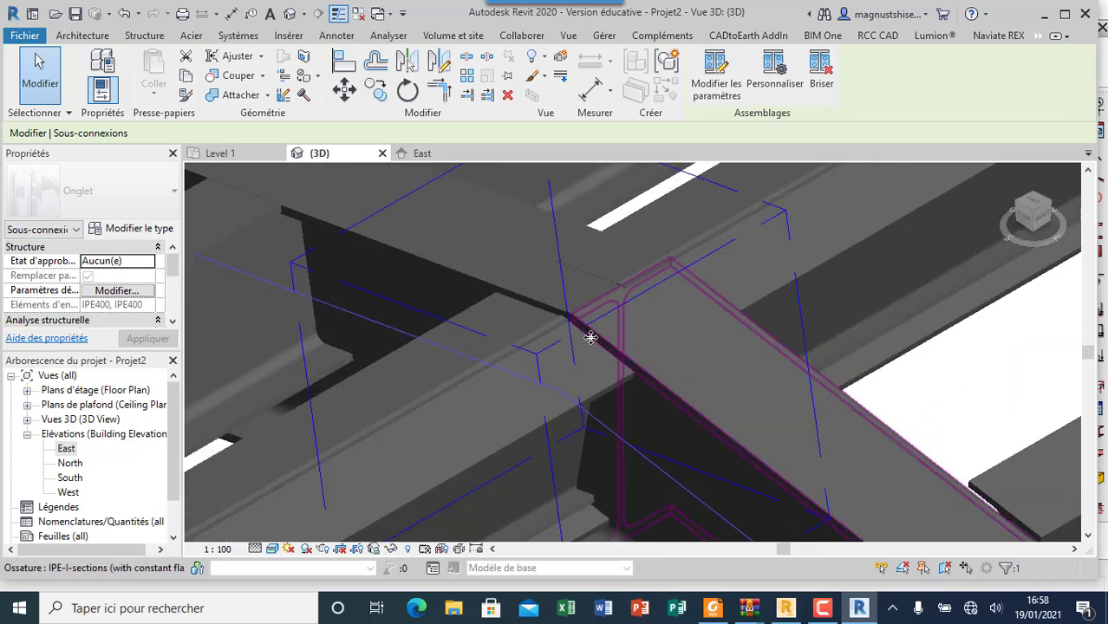
pyautogui.scroll(-5, 533, 341)
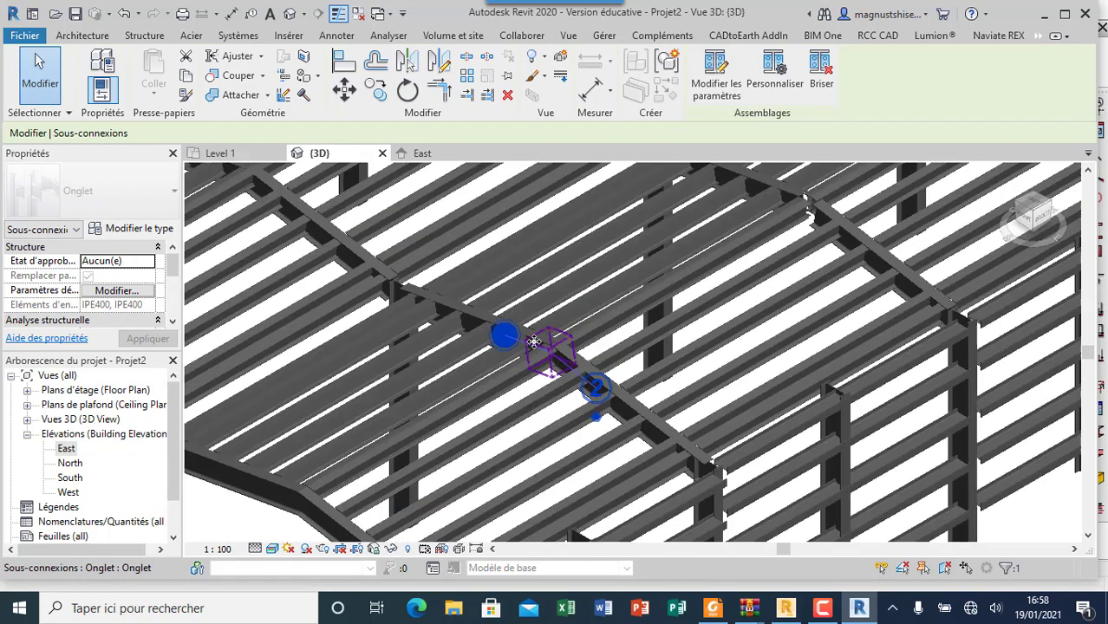
pyautogui.scroll(-2, 534, 341)
pyautogui.press('Escape')
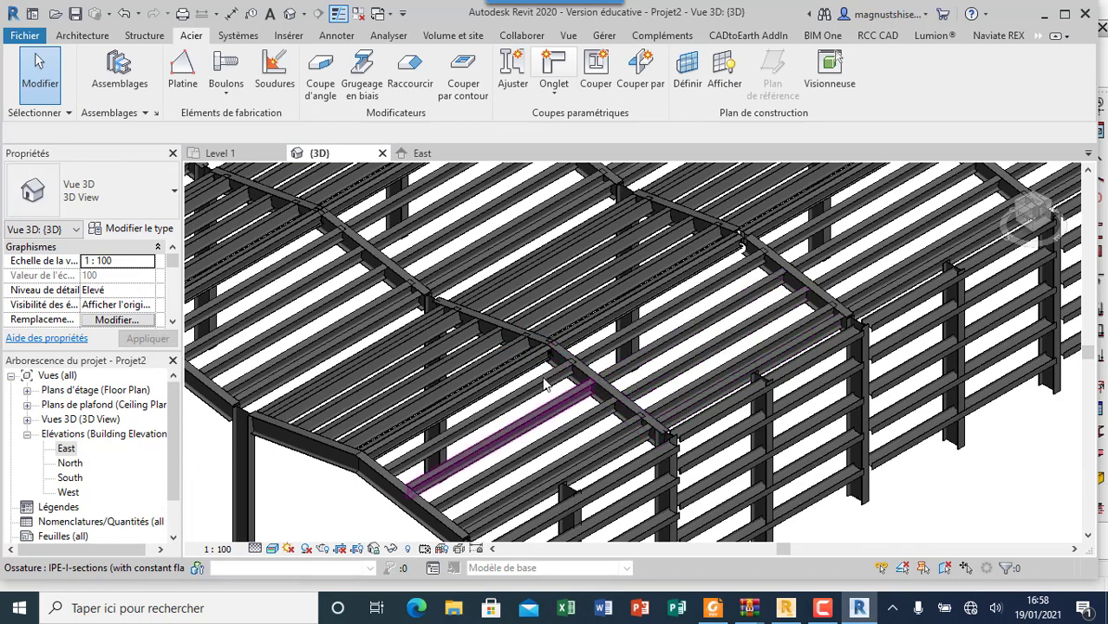
# Propagate the Onglet miter connection at the second frame's ridge to the matching rafter joints
pyautogui.scroll(4, 545, 385)
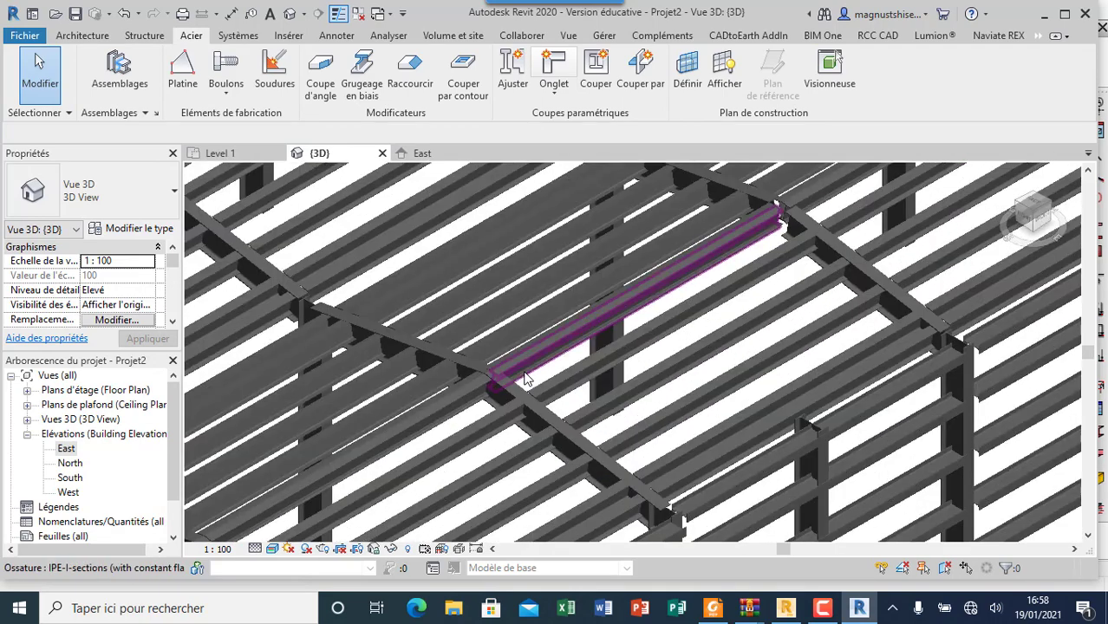
pyautogui.scroll(5, 521, 378)
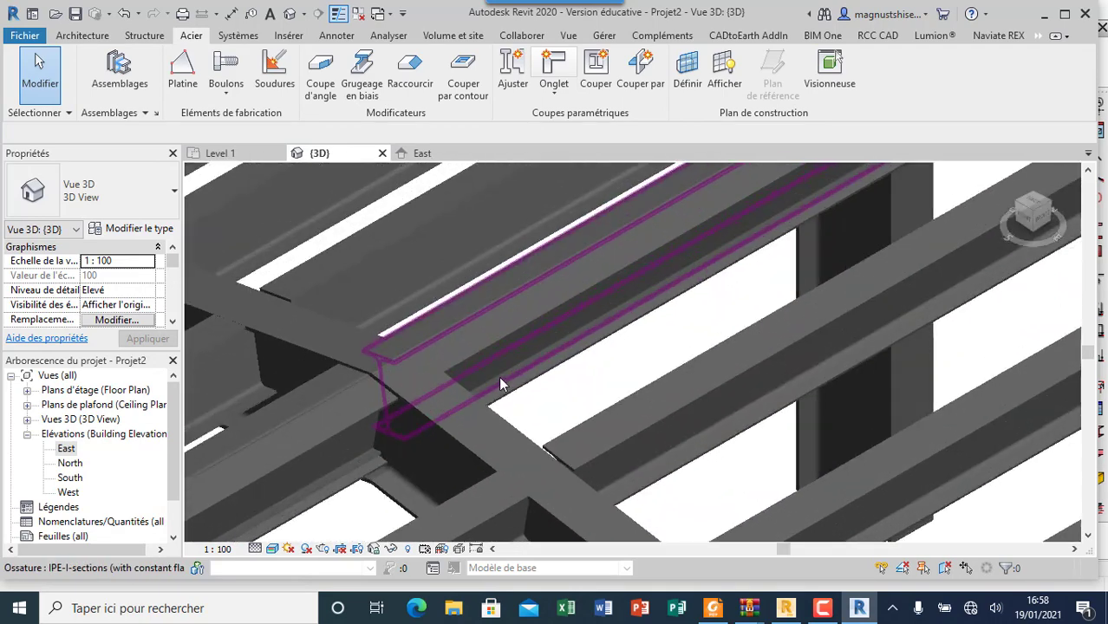
pyautogui.click(375, 382)
pyautogui.scroll(-1, 391, 428)
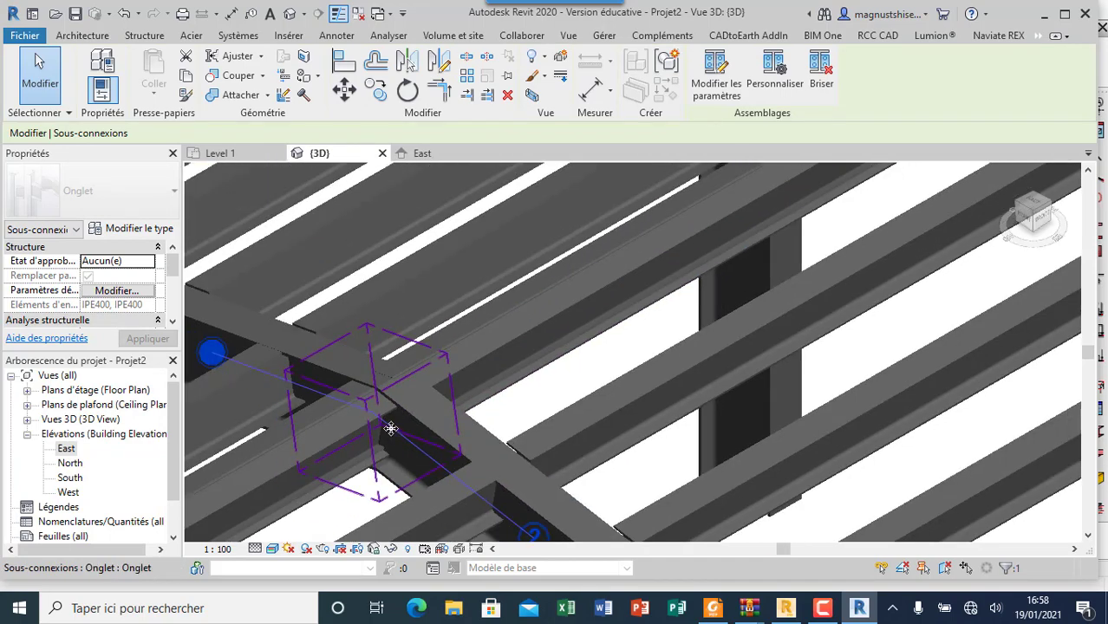
pyautogui.scroll(-2, 390, 428)
pyautogui.rightClick(379, 415)
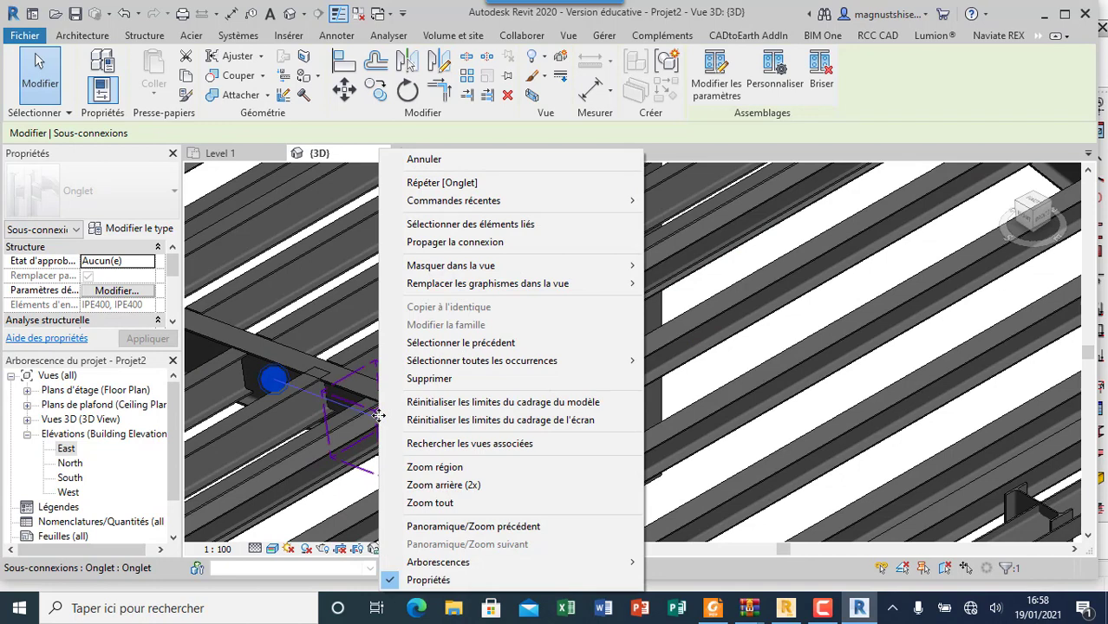
pyautogui.click(455, 242)
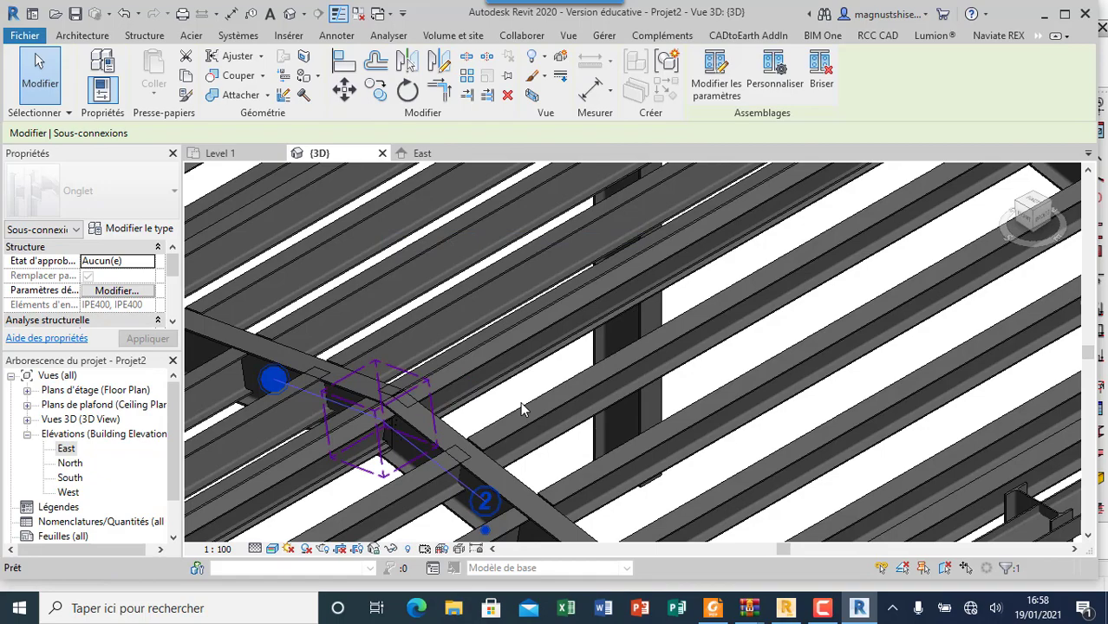
# Examine the rafter joints of the other frames along the hall for the propagated miter connections, and clear the selection
pyautogui.scroll(-5, 521, 402)
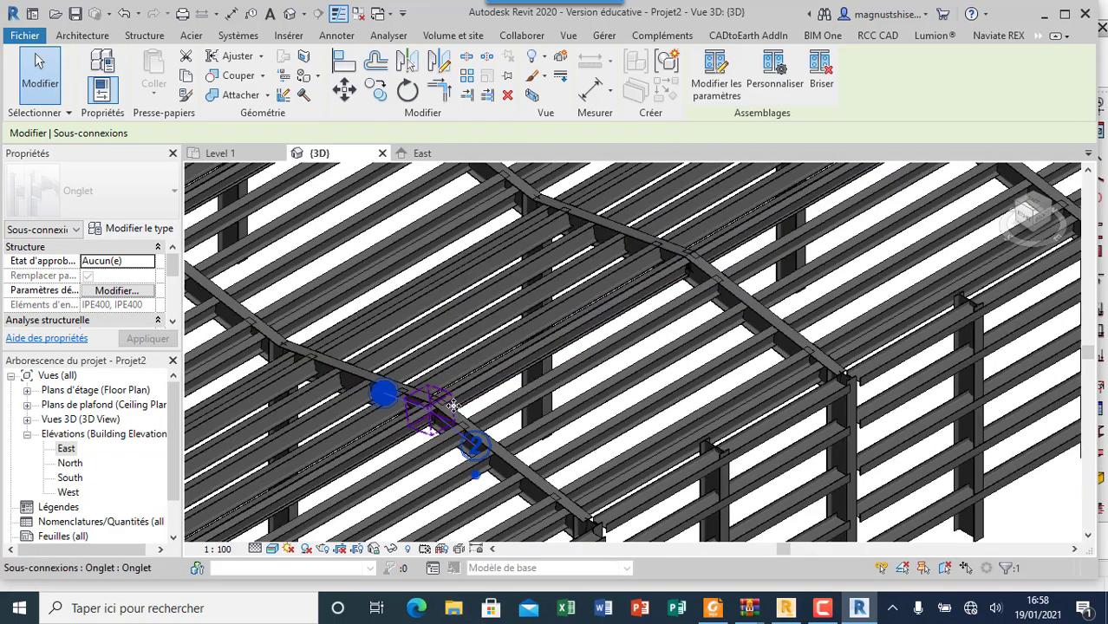
pyautogui.scroll(4, 631, 293)
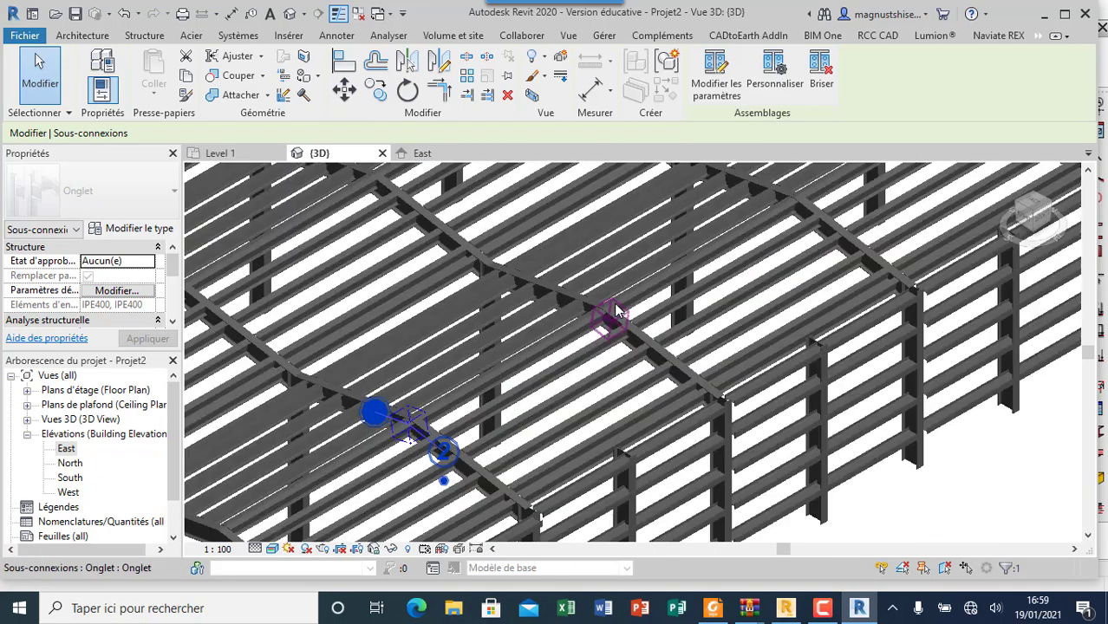
pyautogui.scroll(-5, 555, 357)
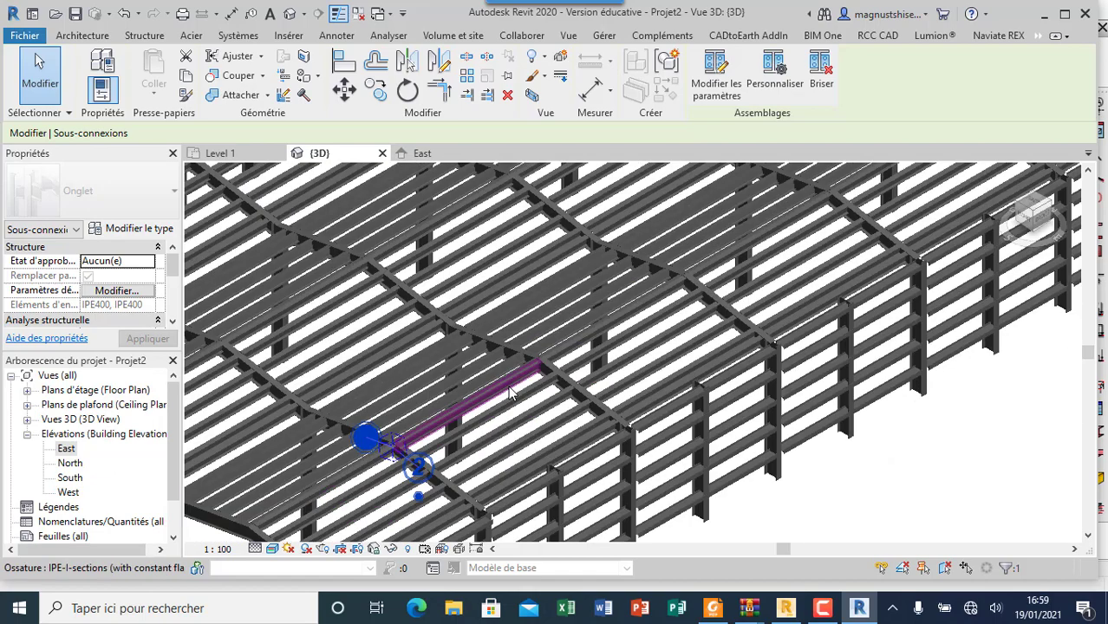
pyautogui.scroll(4, 714, 288)
pyautogui.scroll(2, 714, 289)
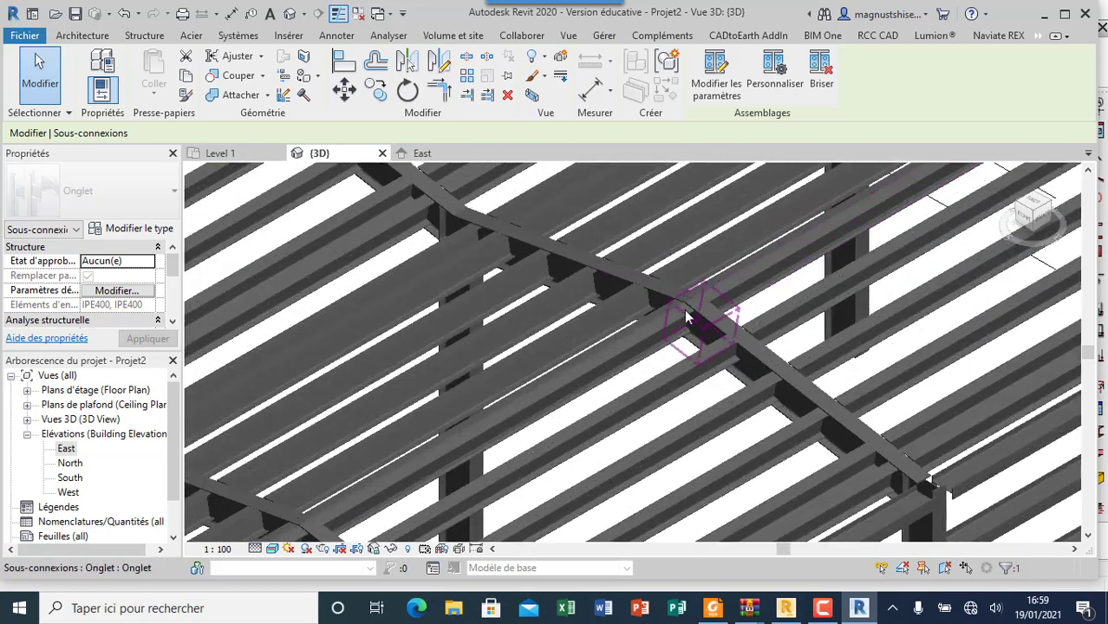
pyautogui.scroll(-5, 684, 308)
pyautogui.scroll(4, 668, 194)
pyautogui.scroll(-5, 668, 193)
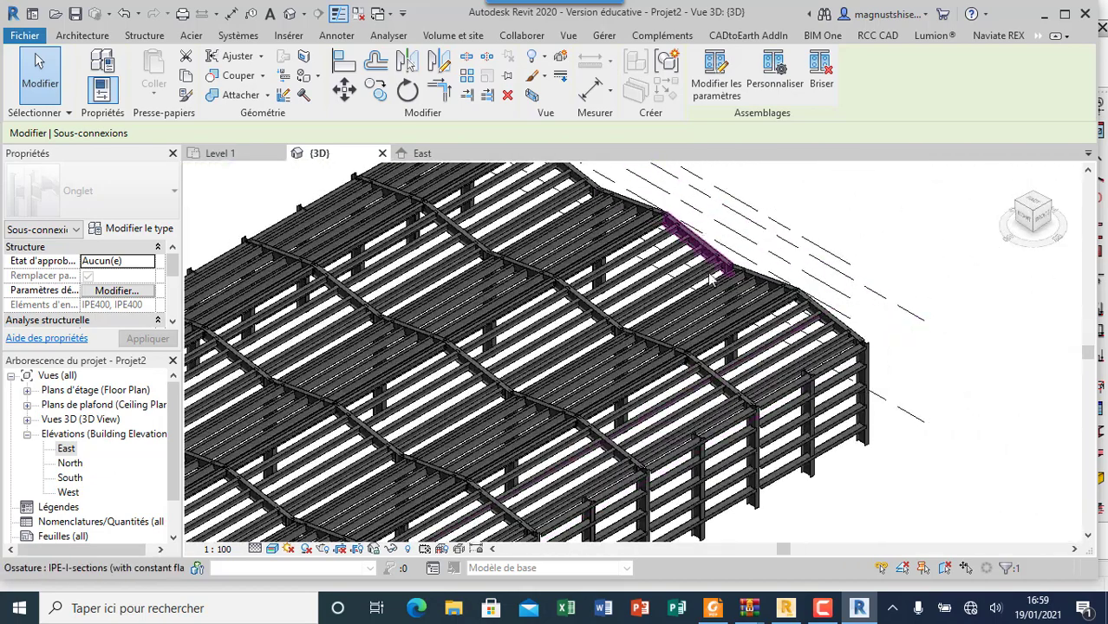
pyautogui.scroll(6, 630, 221)
pyautogui.scroll(-5, 631, 221)
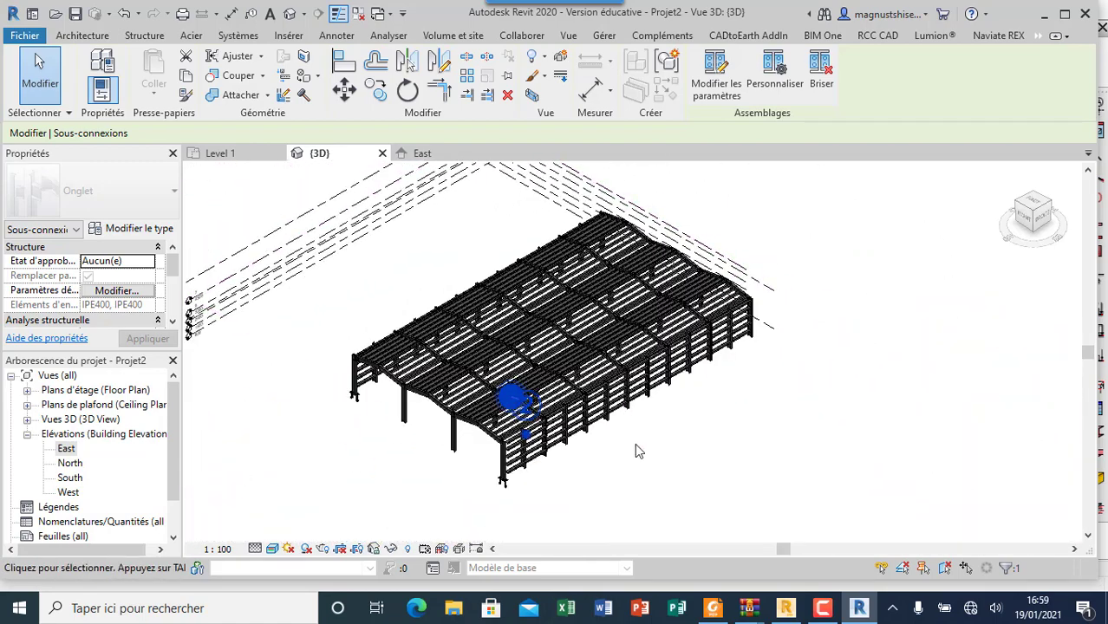
pyautogui.click(635, 444)
pyautogui.scroll(2, 351, 390)
pyautogui.scroll(3, 351, 390)
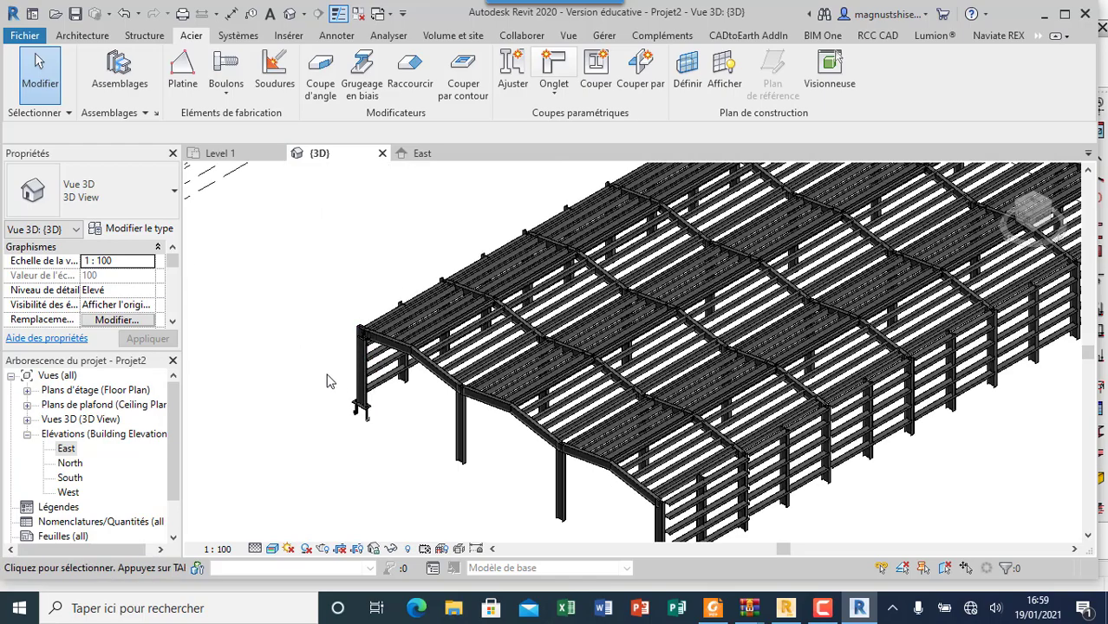
pyautogui.scroll(-4, 322, 369)
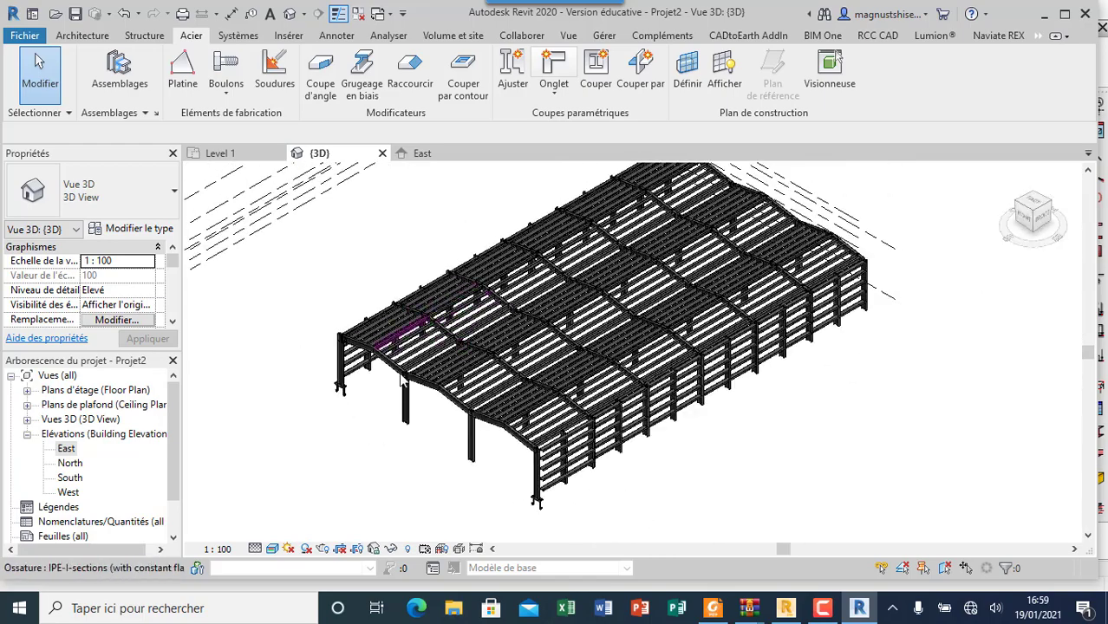
pyautogui.scroll(-1, 470, 409)
pyautogui.scroll(1, 612, 278)
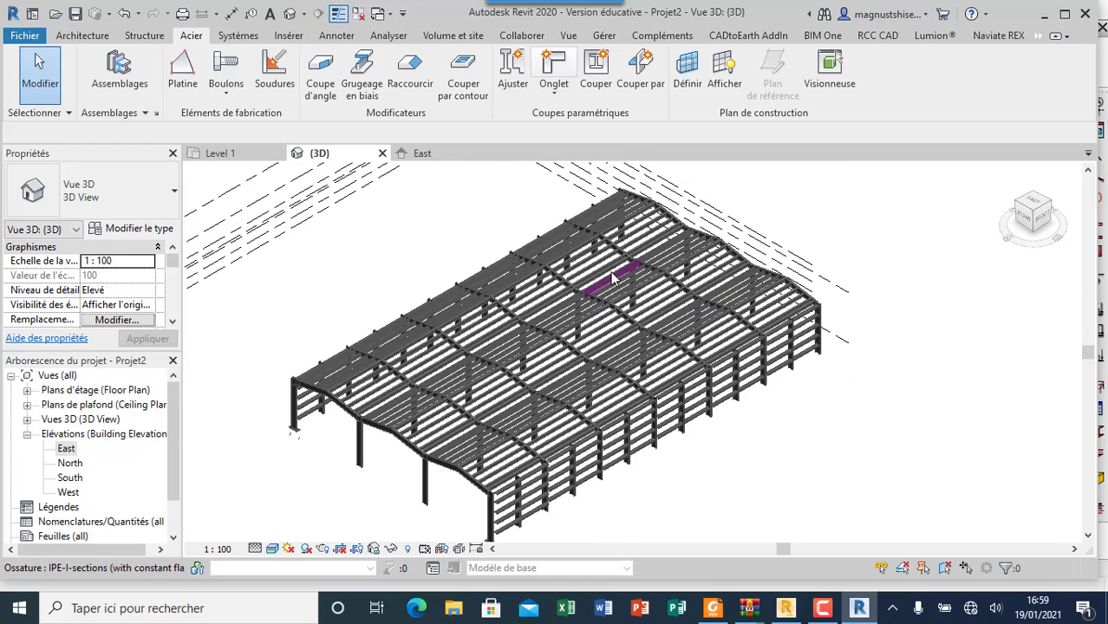
pyautogui.click(822, 608)
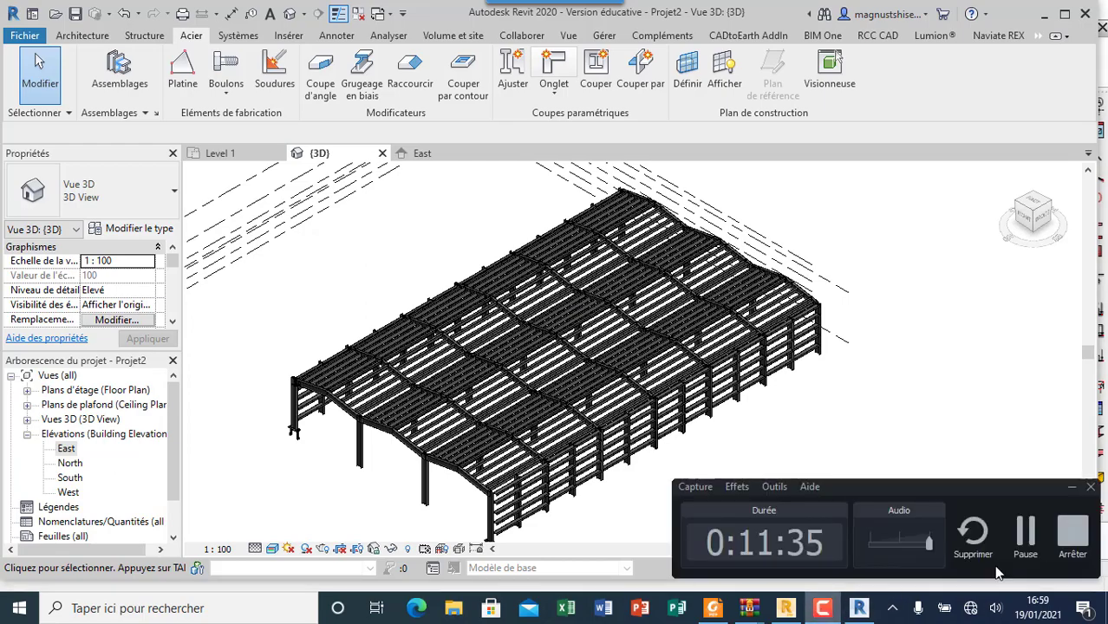